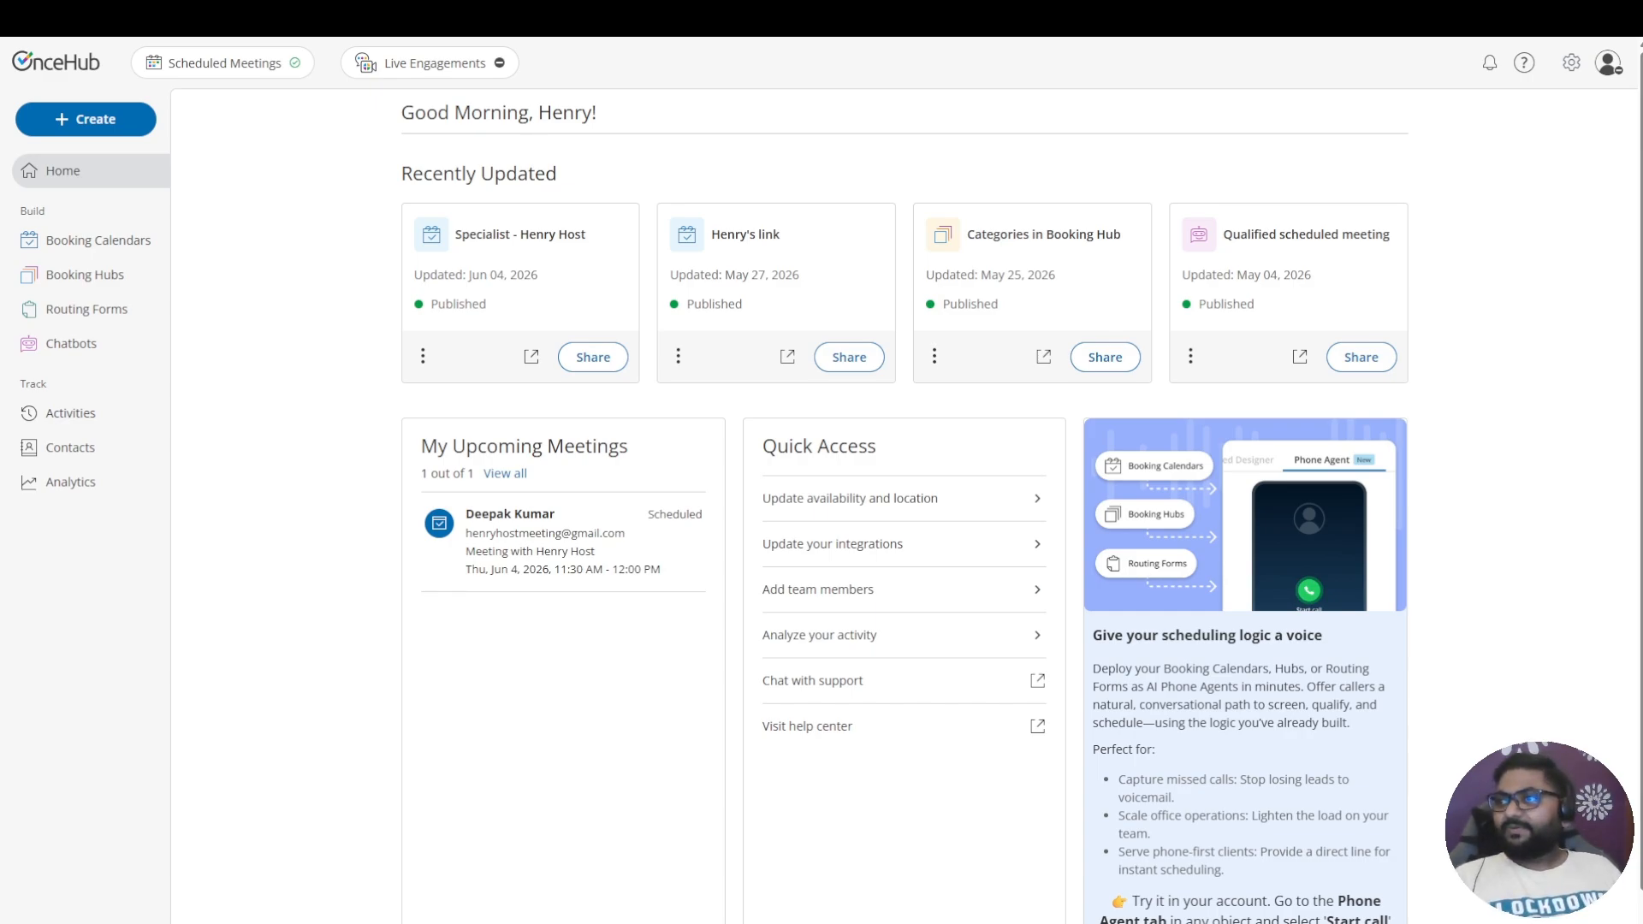
Open the n8n integration from OnceHub's account integrations
left_click(1571, 62)
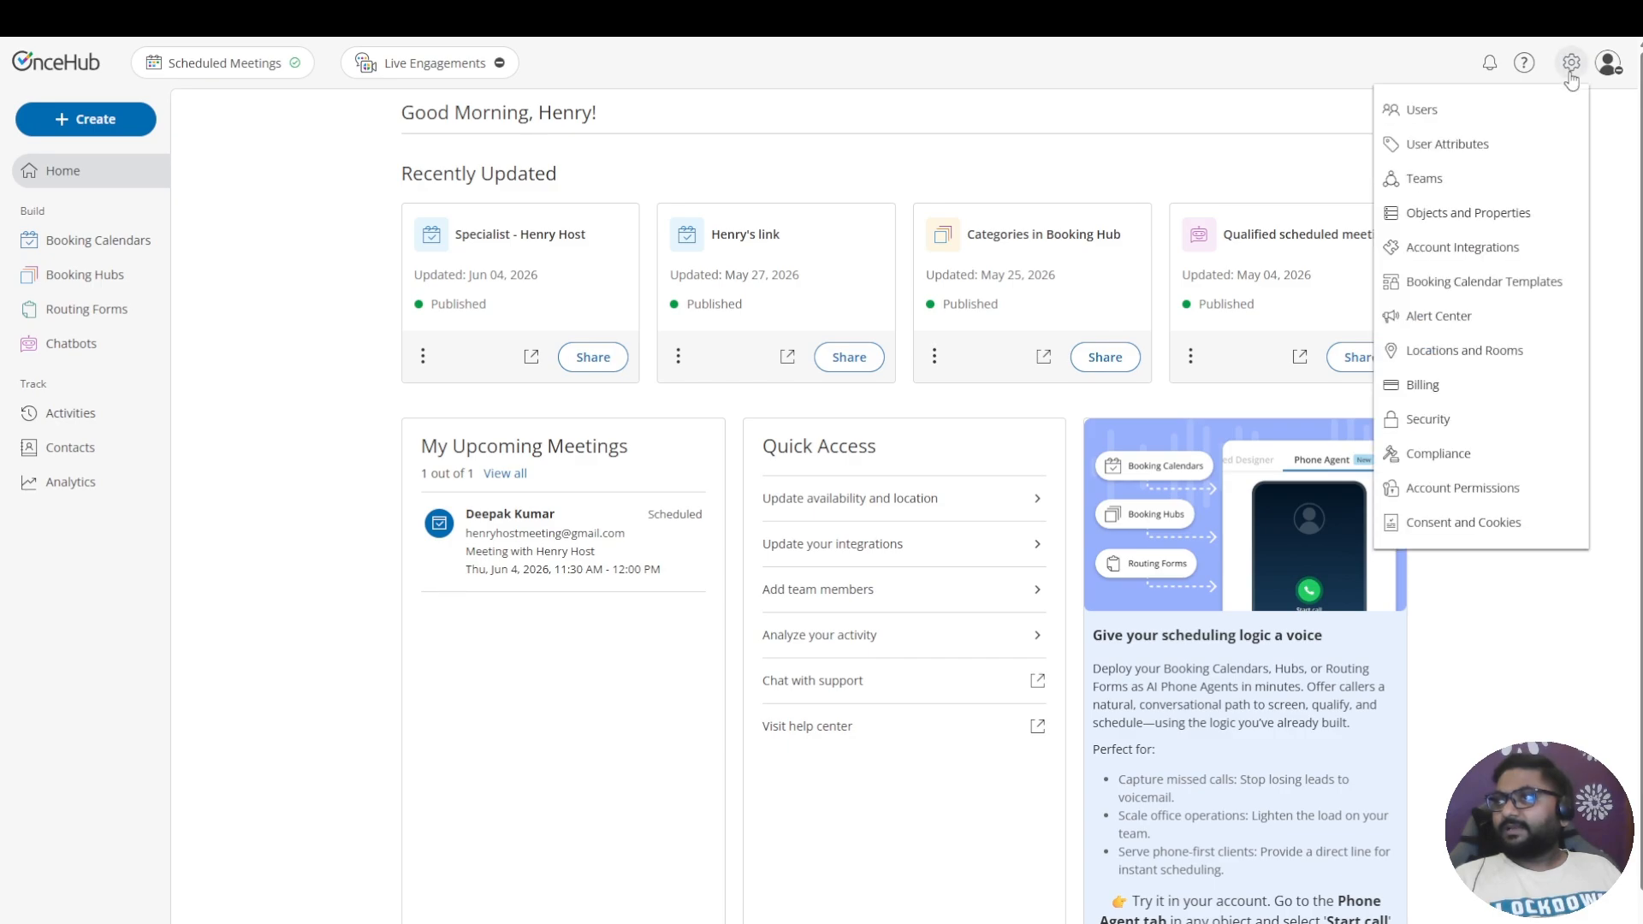
left_click(1506, 248)
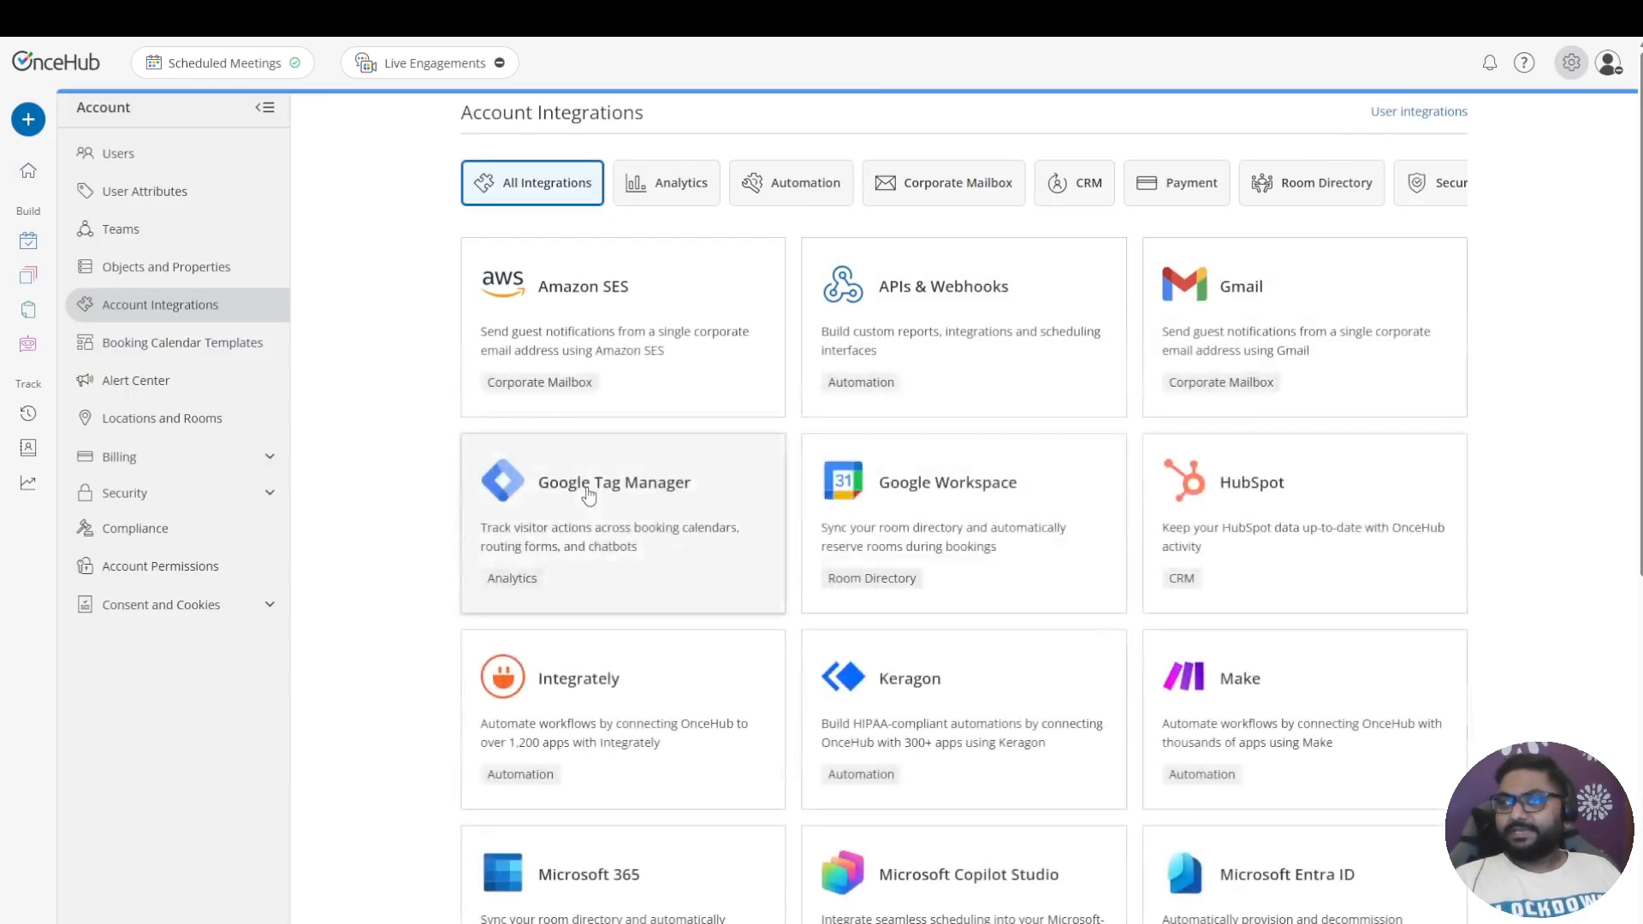
scroll(405, 683, "down", 2)
scroll(405, 683, "down", 3)
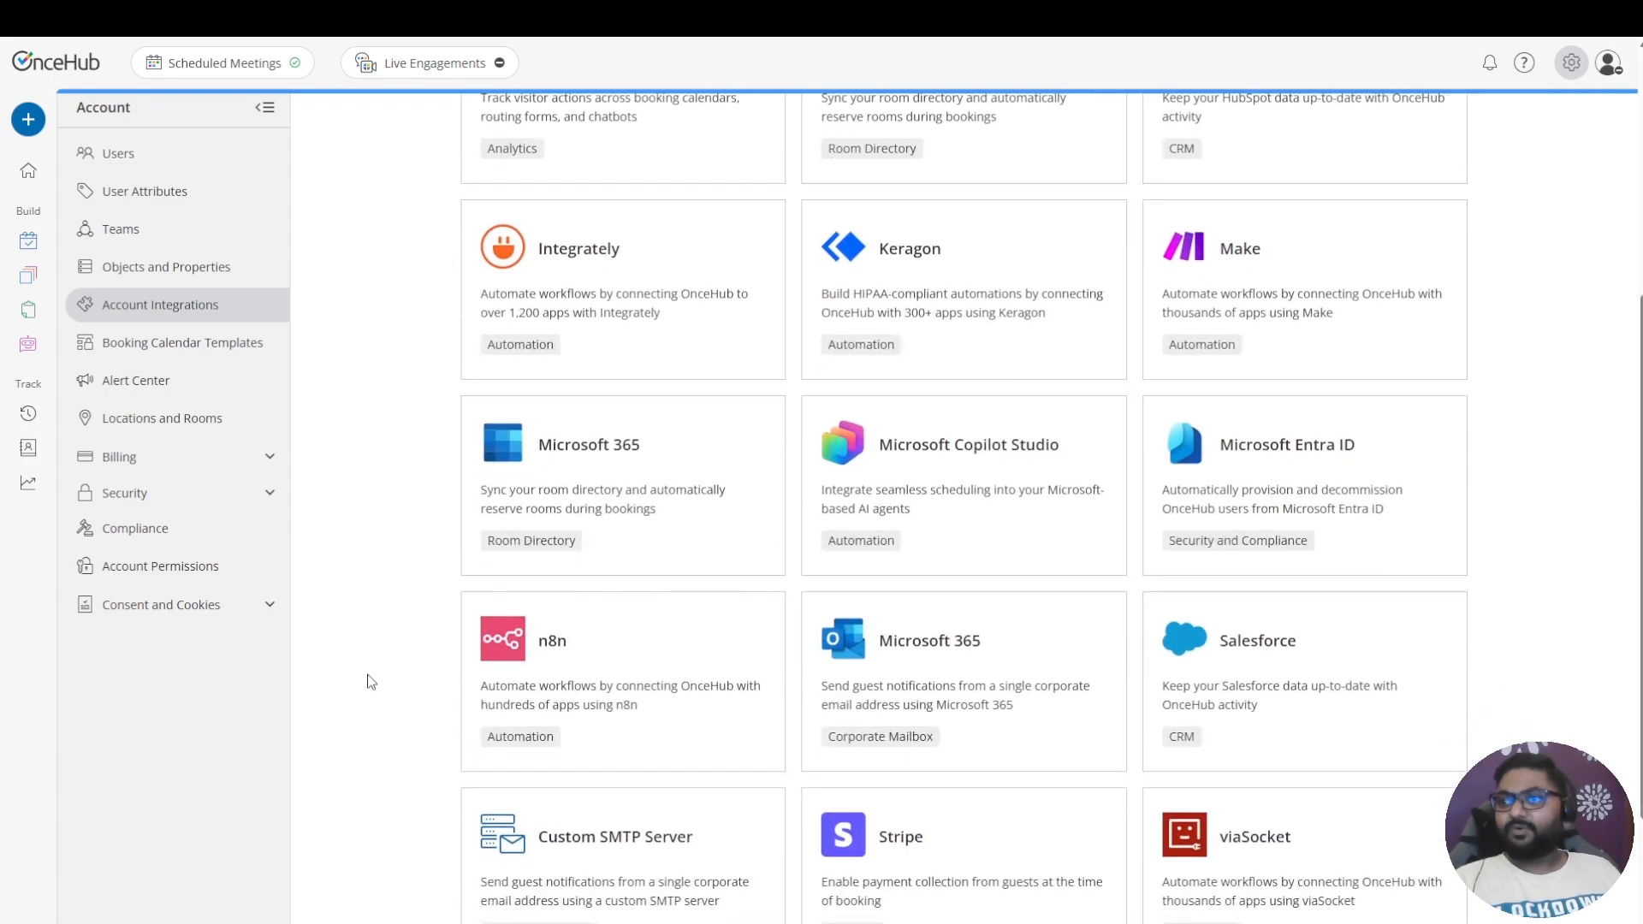
left_click(634, 674)
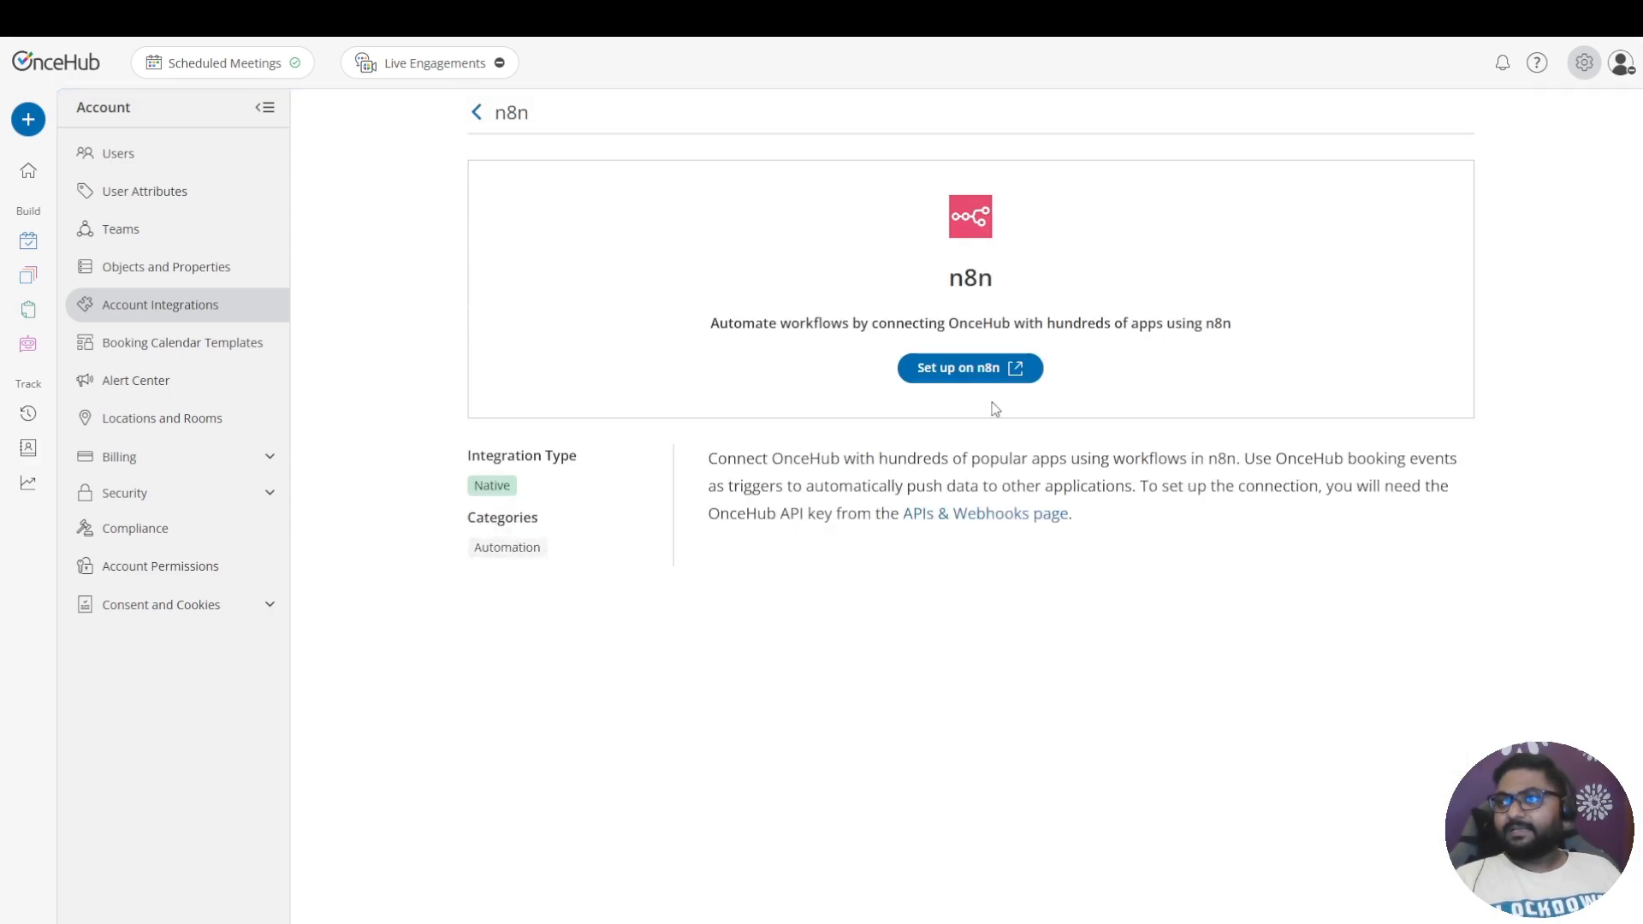
Continue to n8n from the integration's setup link, sign in and create a new workflow
left_click(962, 377)
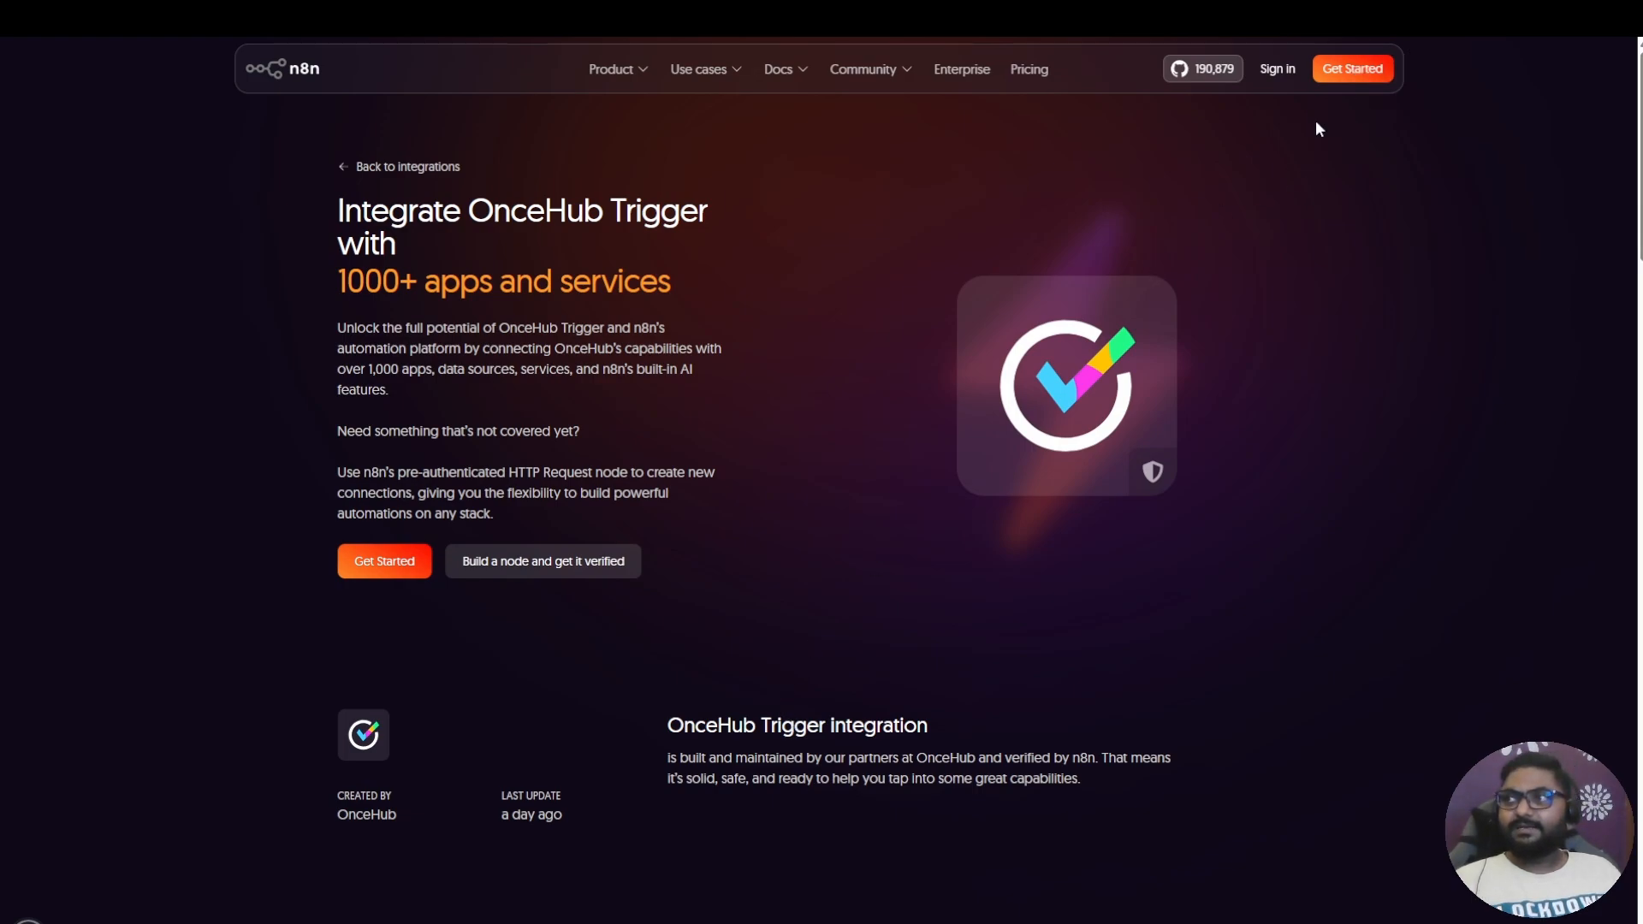
left_click(1272, 77)
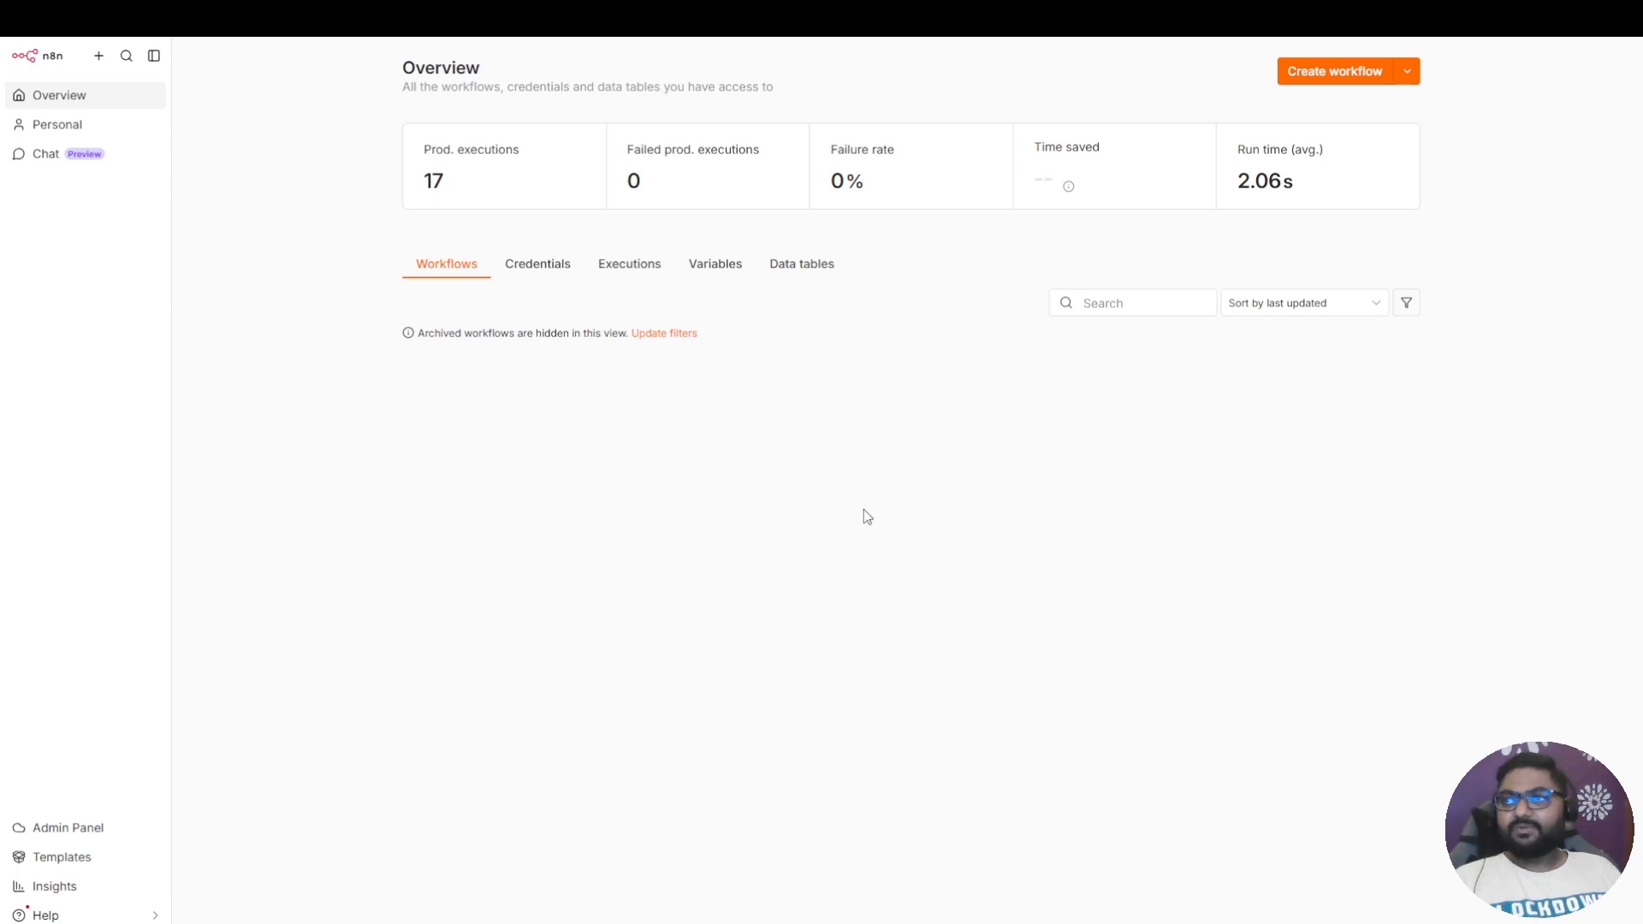
left_click(1331, 77)
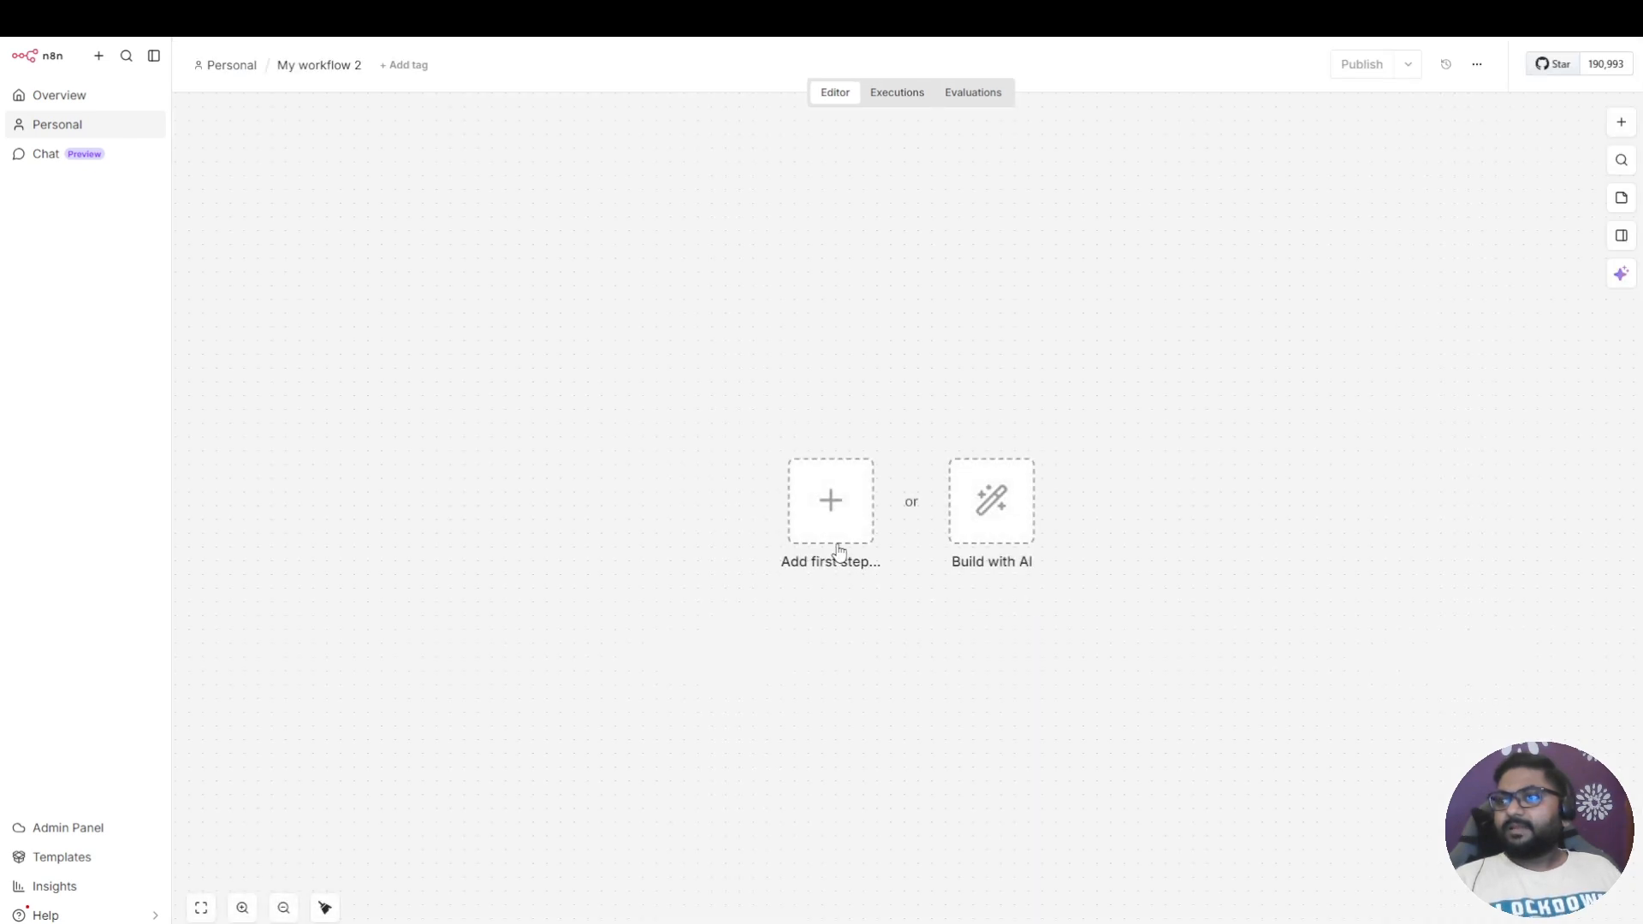
Add the OnceHub trigger "On booking no show" as the workflow's first step
left_click(825, 526)
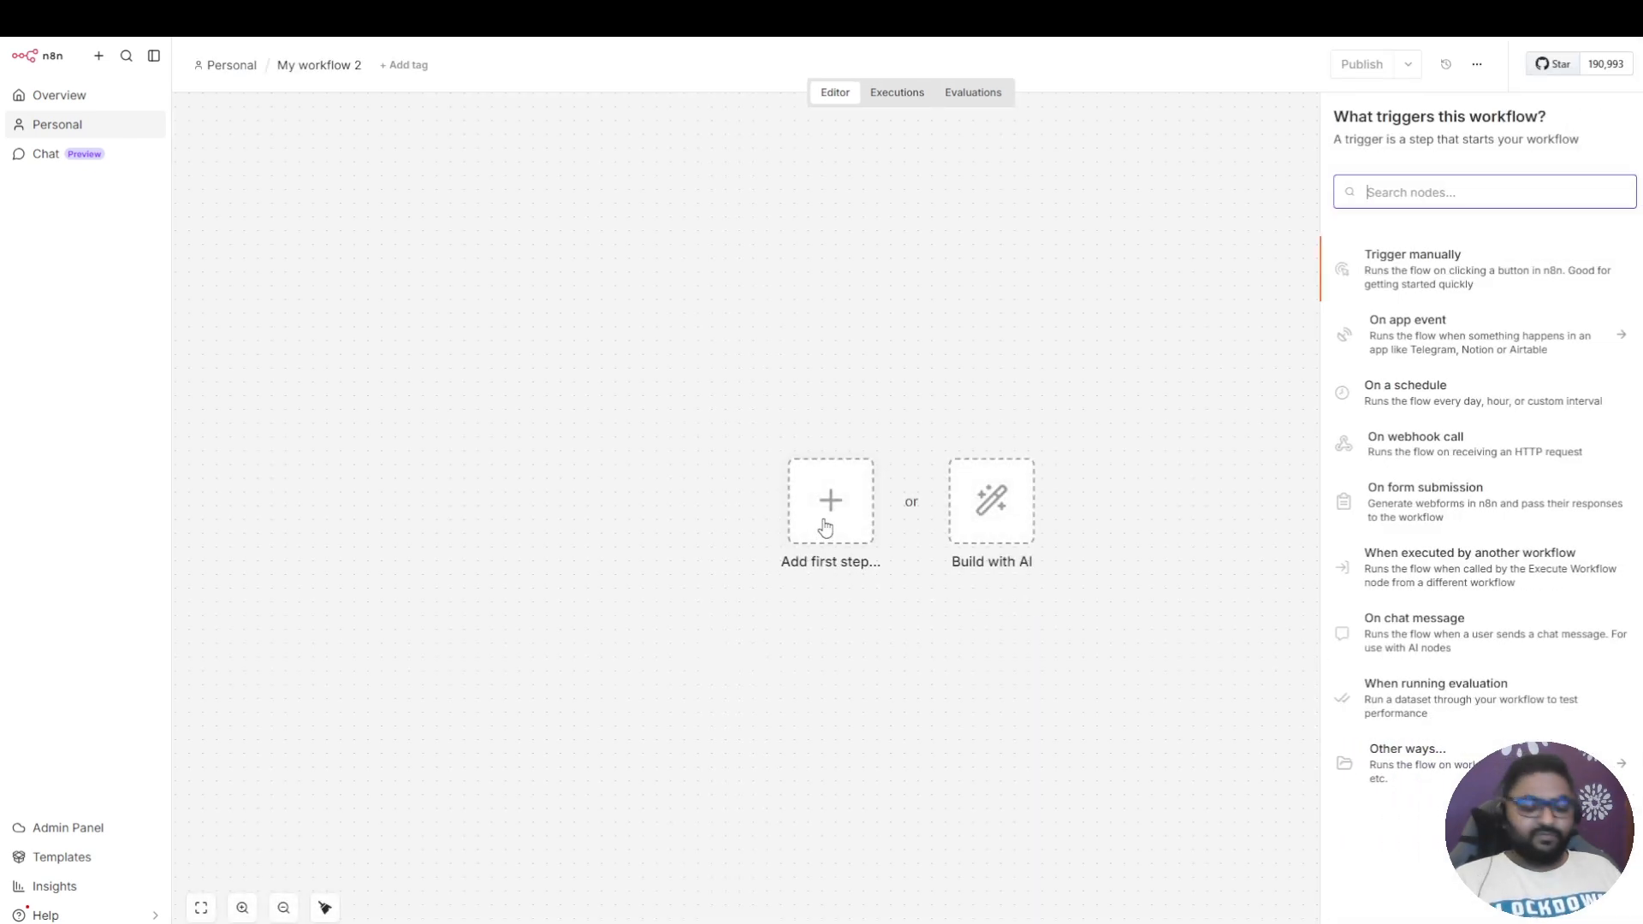
type("Oncehub")
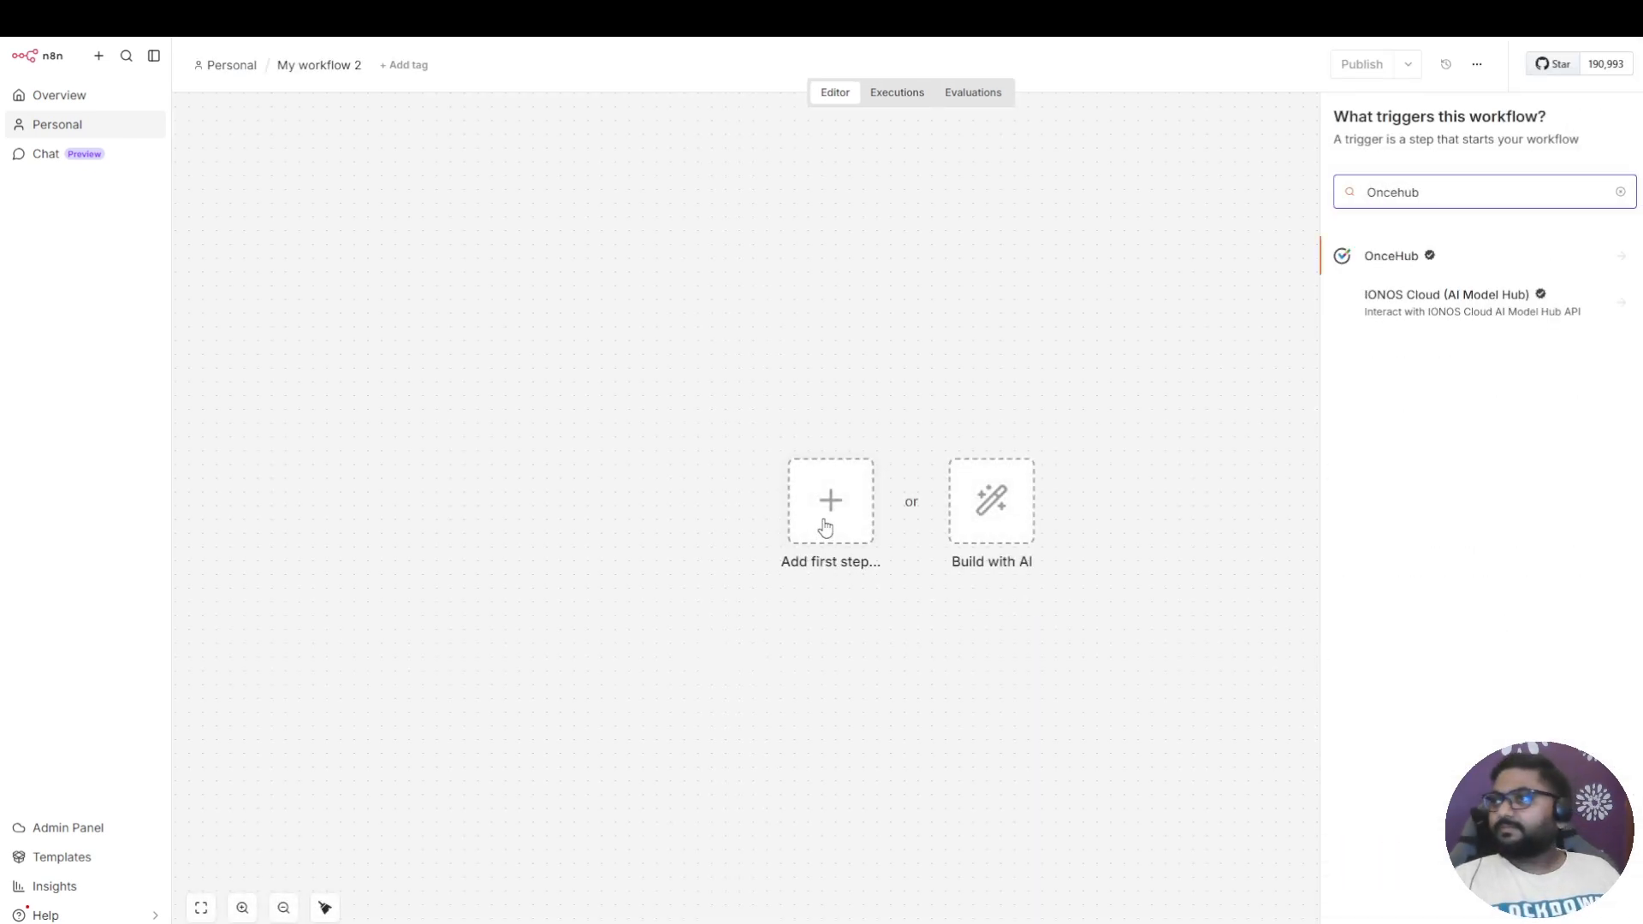
left_click(1379, 264)
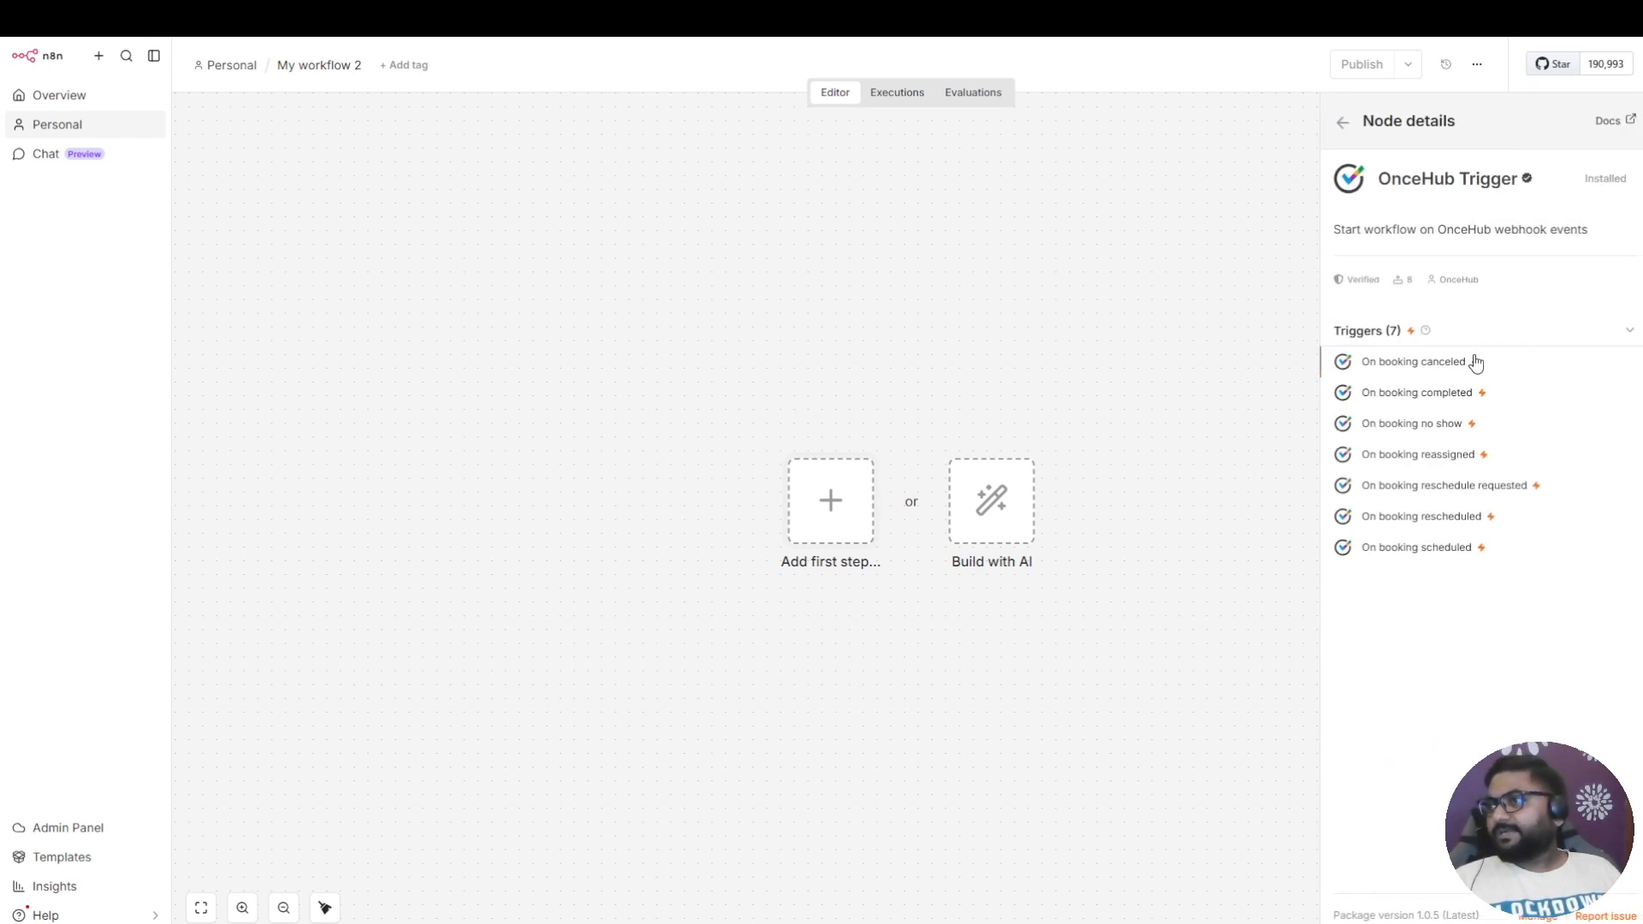
left_click(1406, 425)
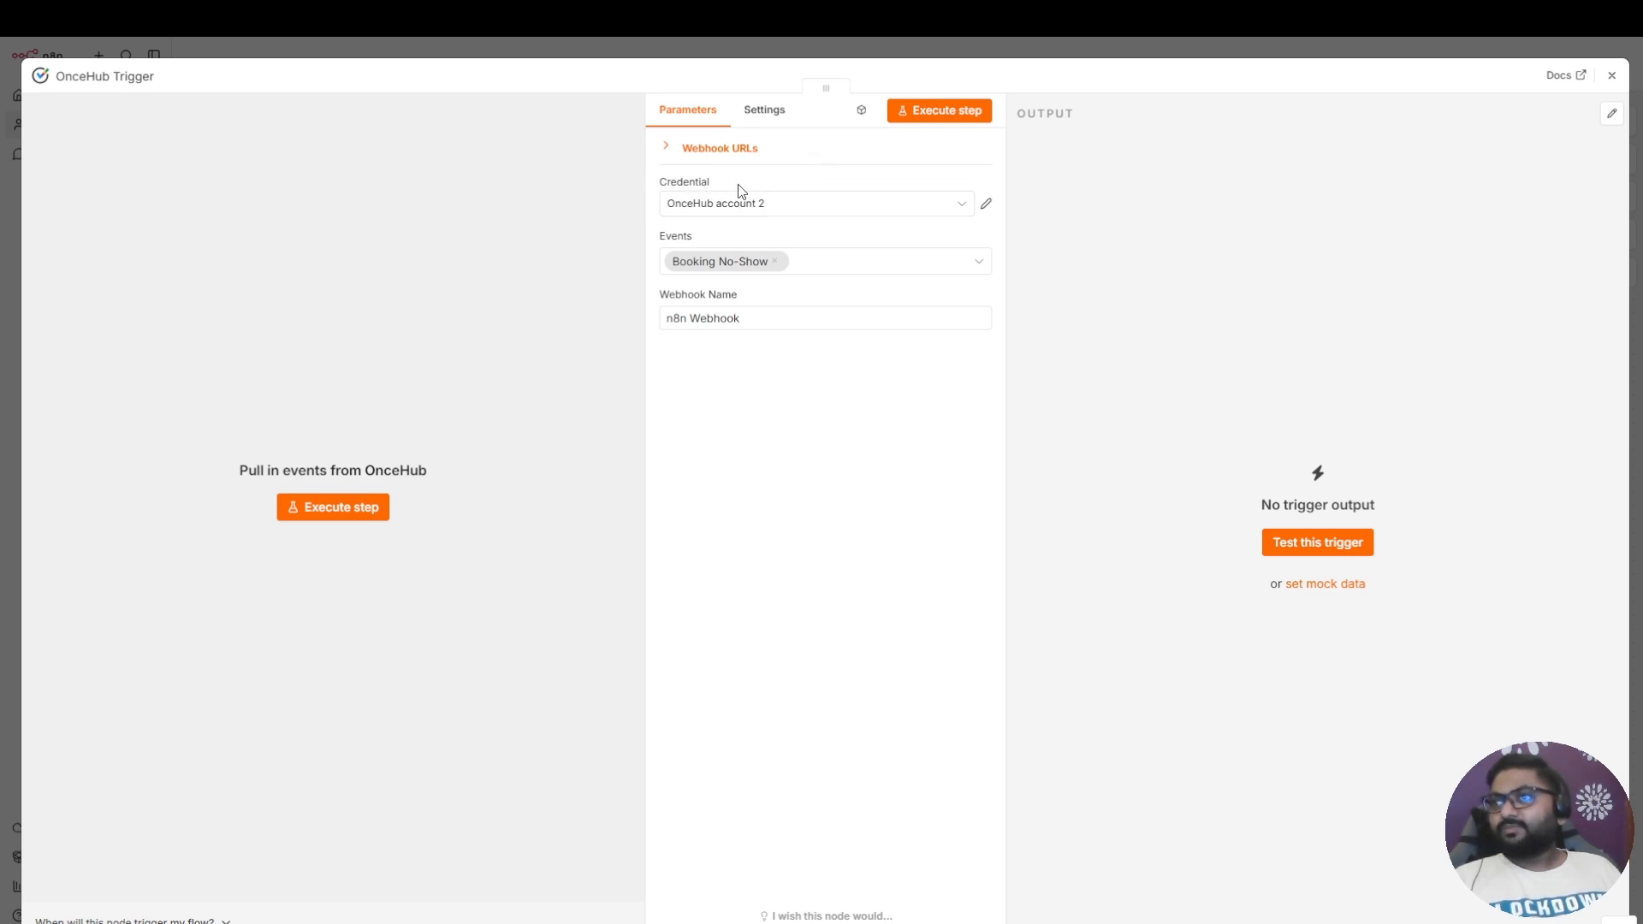
Check the available OnceHub credentials, keep OnceHub account 2, and start testing the trigger
left_click(821, 209)
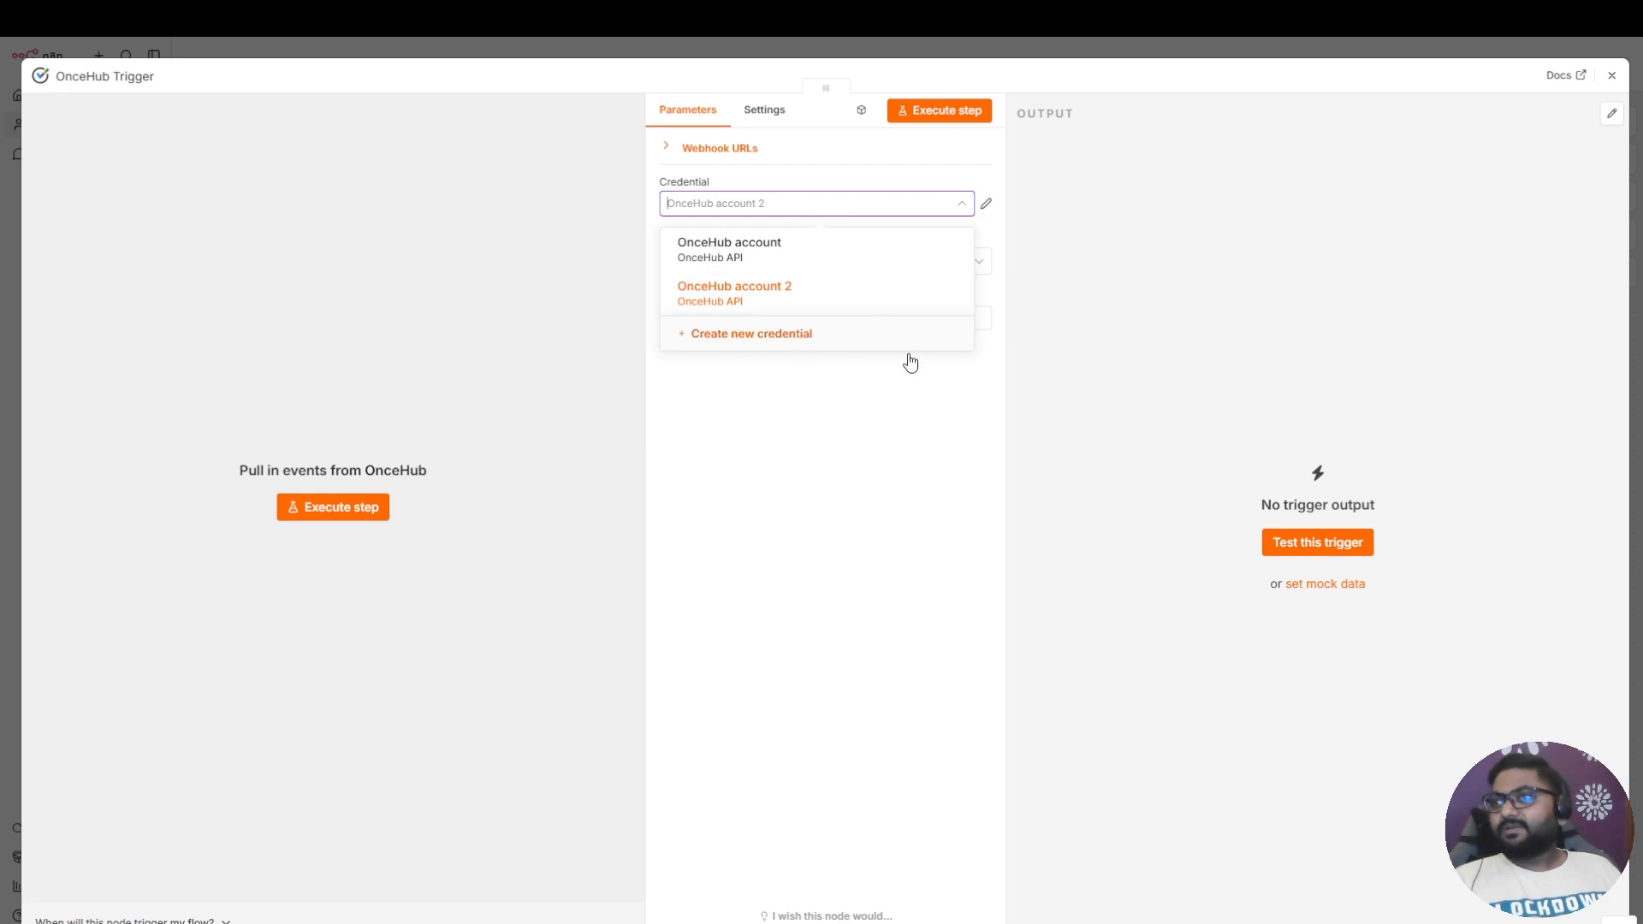
left_click(836, 429)
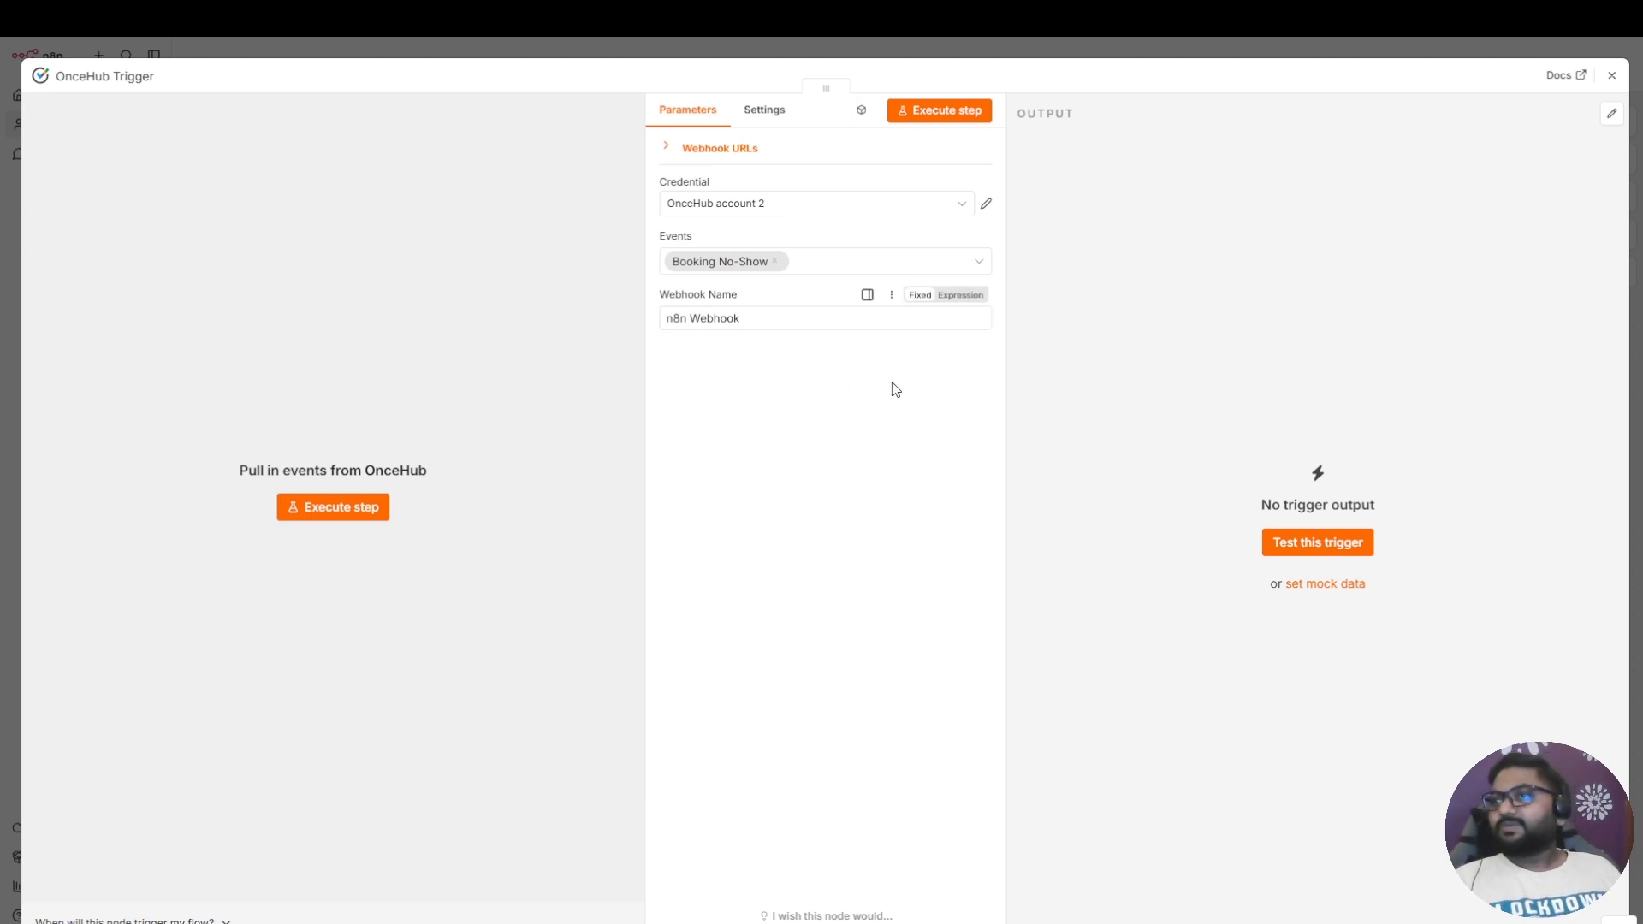
left_click(1314, 545)
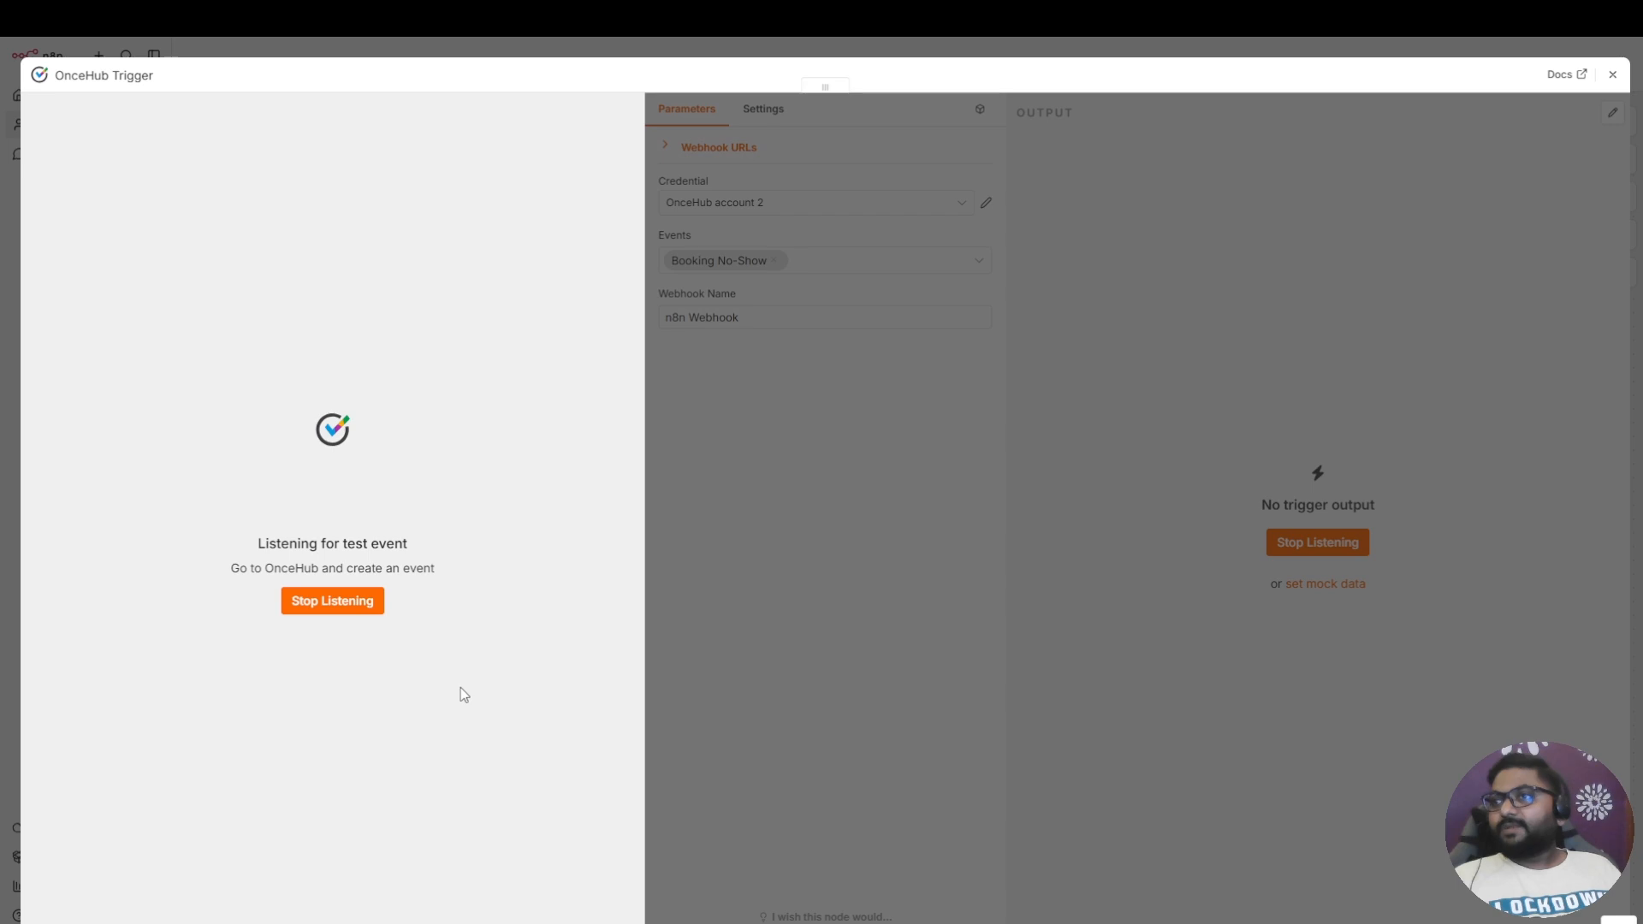
Switch to OnceHub and set the scheduled meeting of Jun 4, 2026, 11:30 AM to no-show
key("ctrl+Tab")
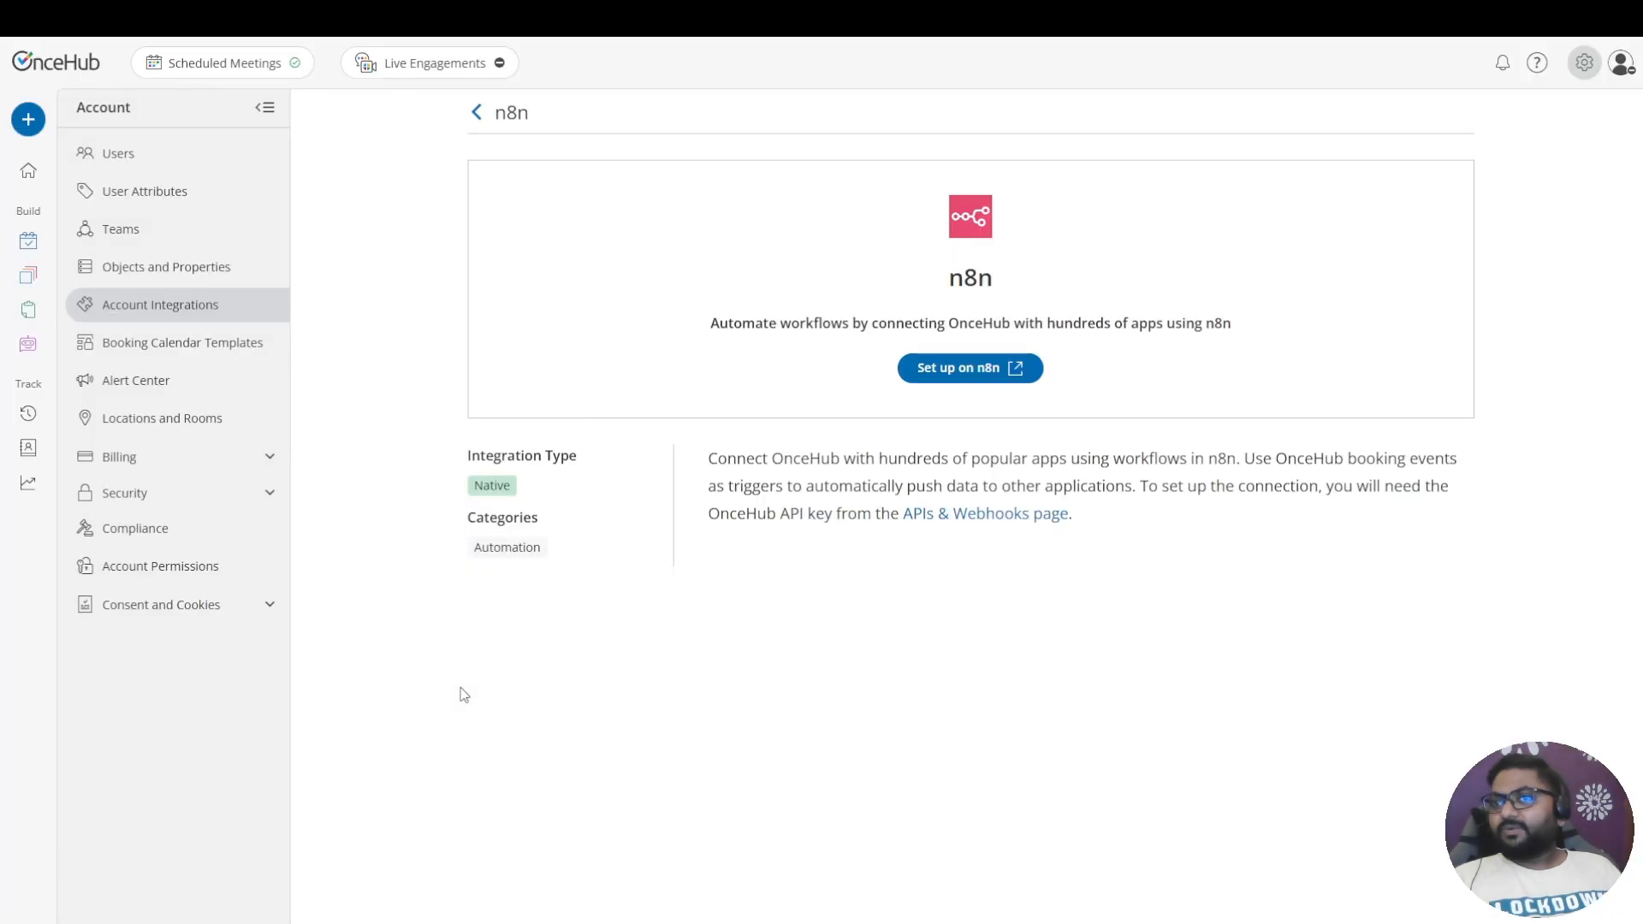
left_click(28, 415)
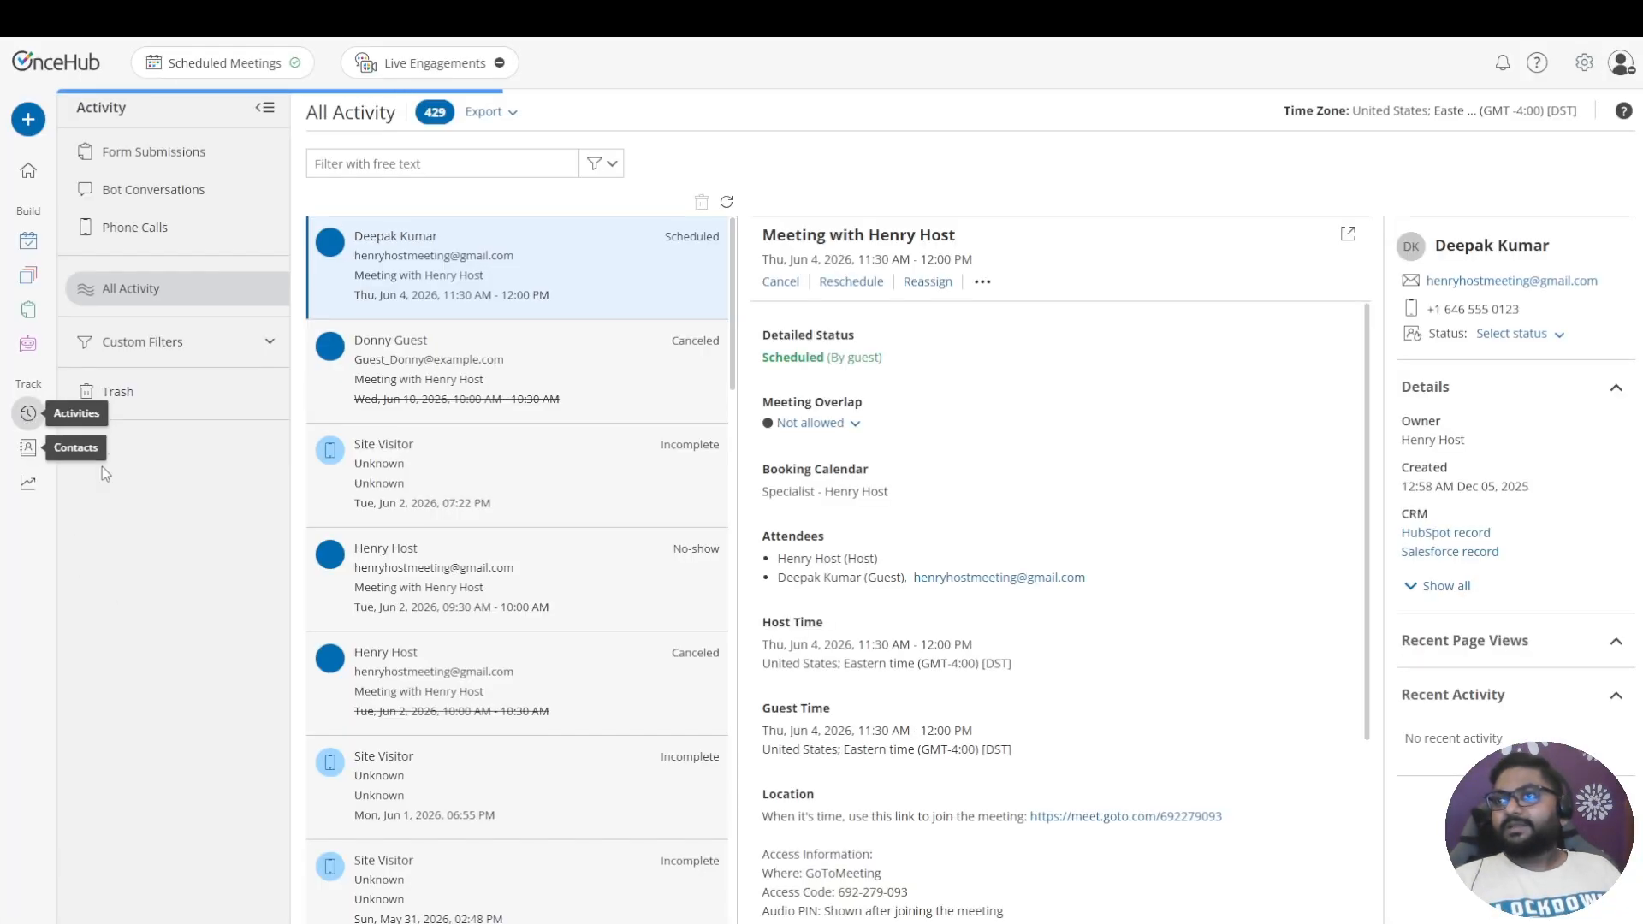
left_click(984, 283)
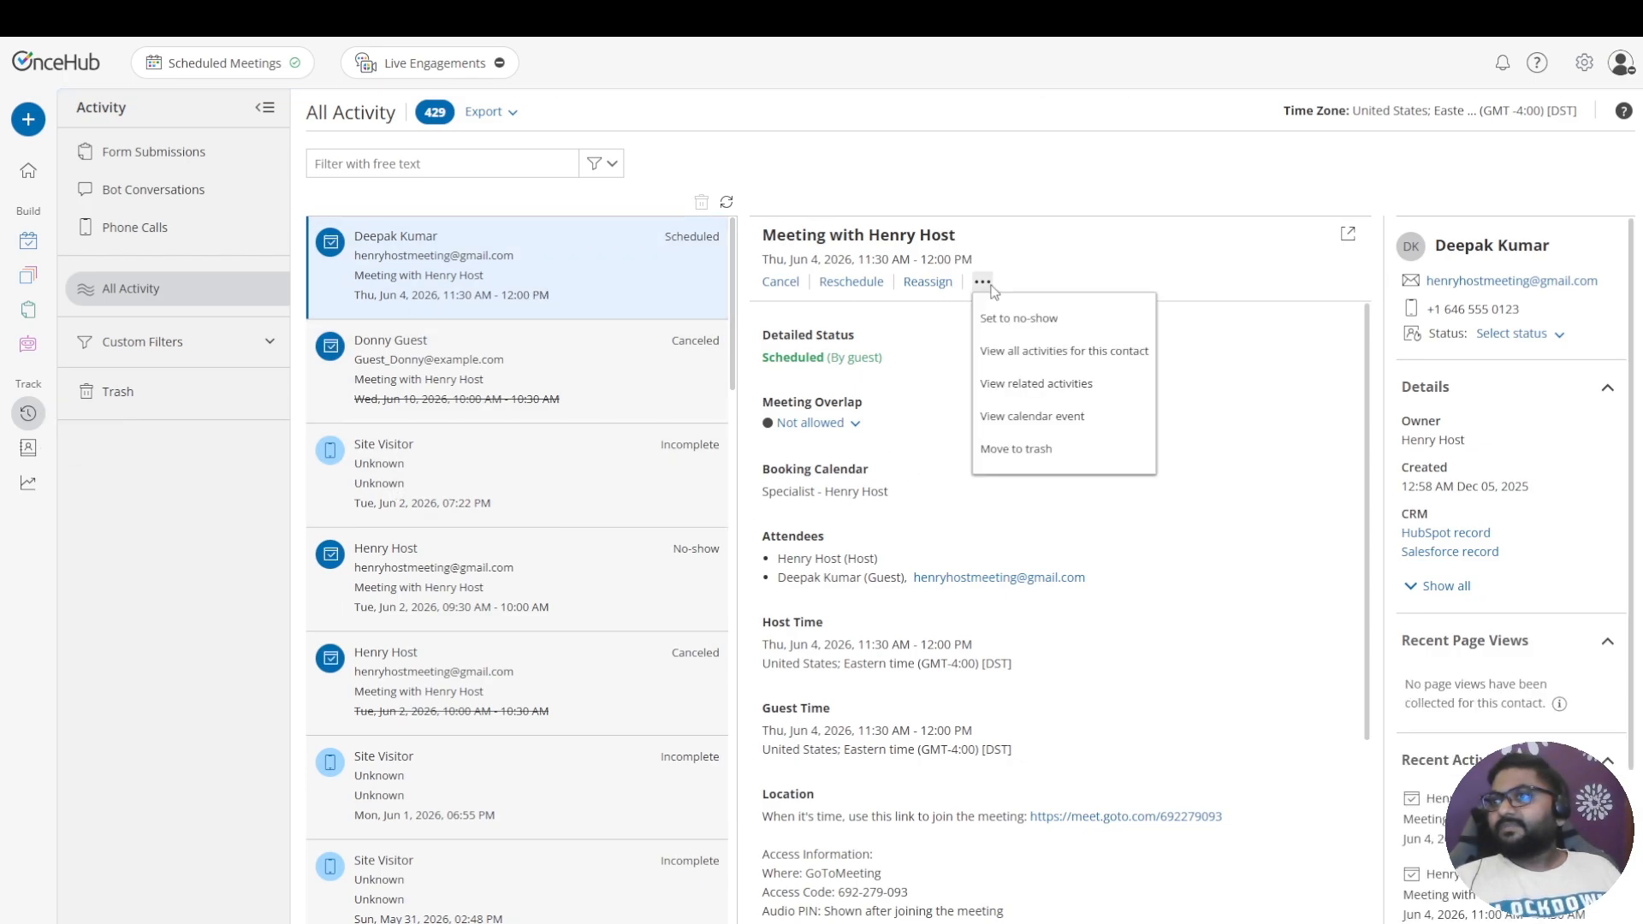
left_click(1049, 326)
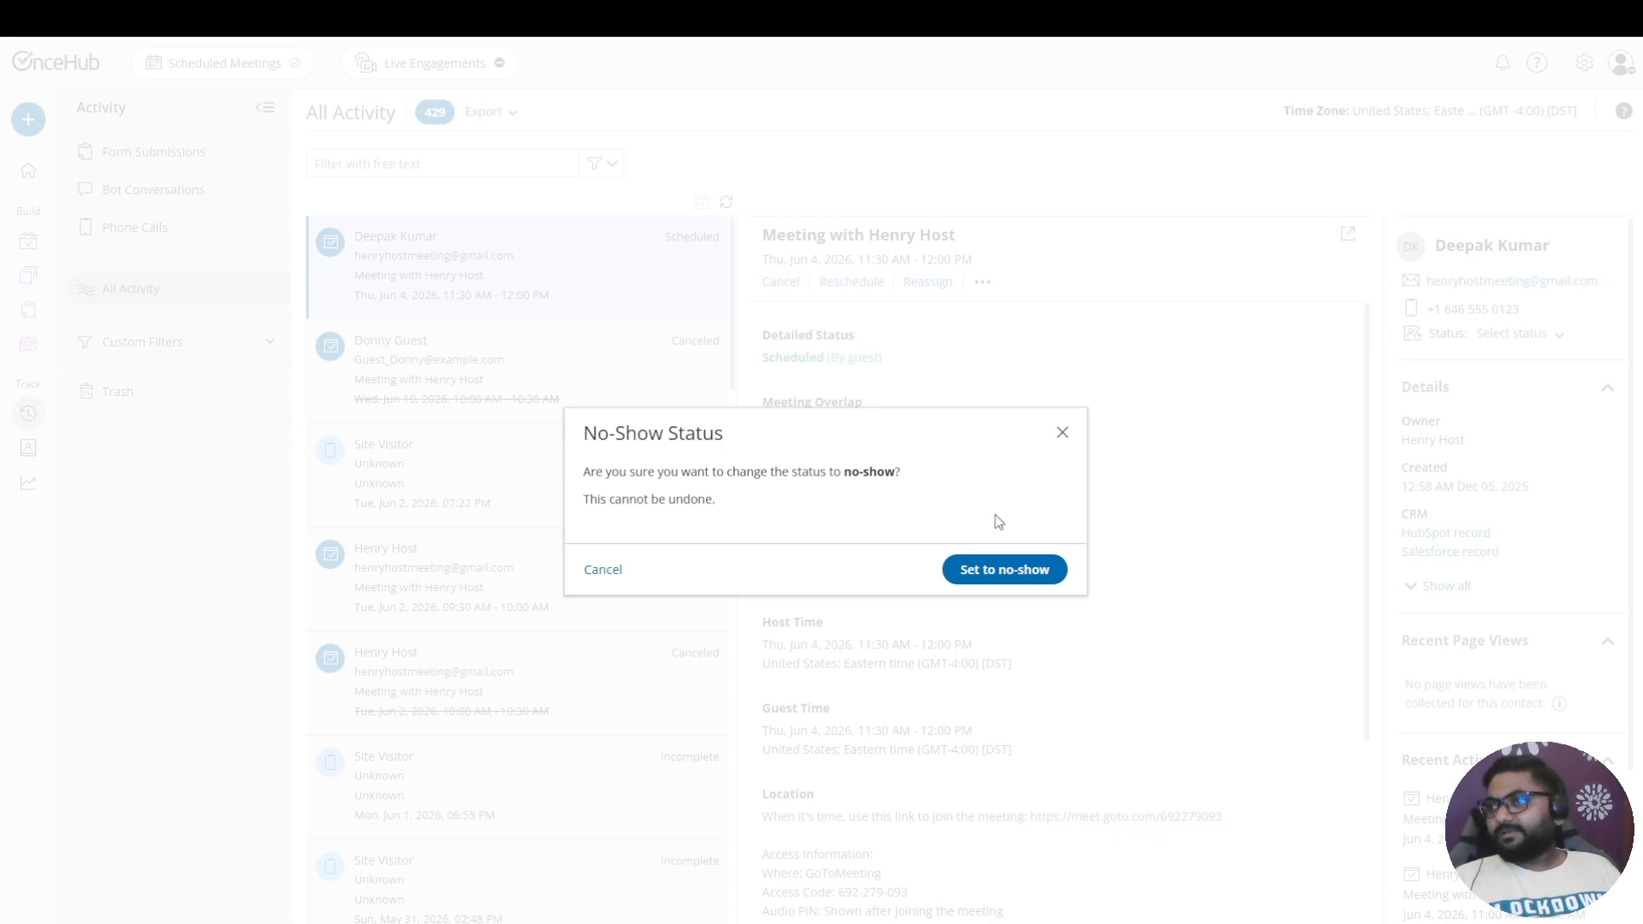
left_click(1005, 570)
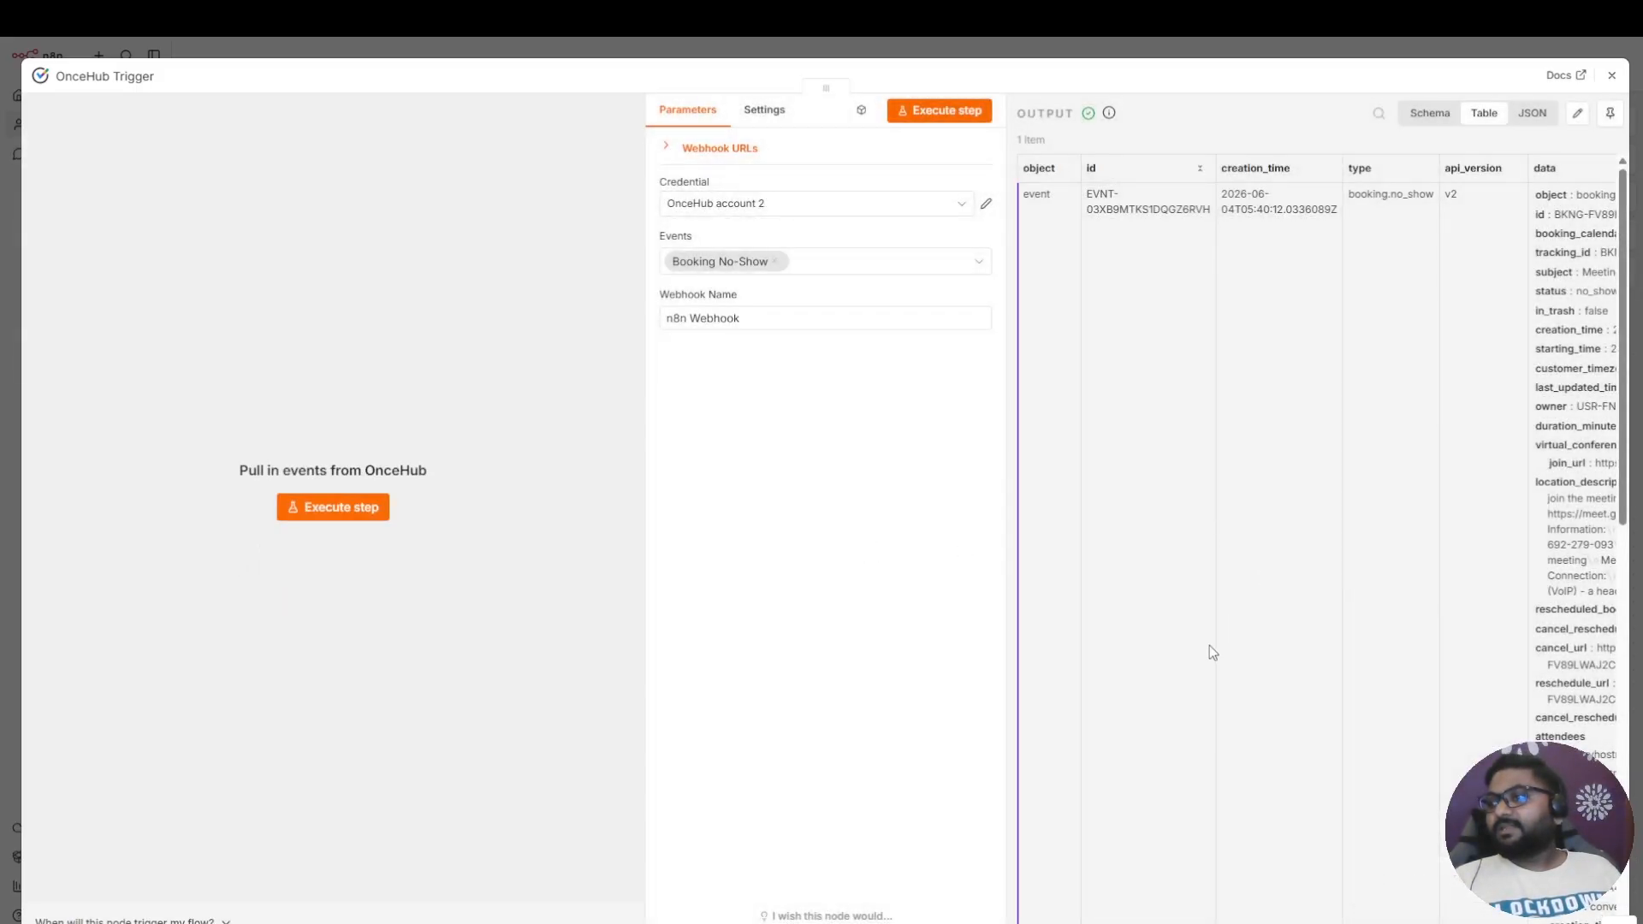
Review the booking event data in the OnceHub Trigger output and return to the workflow canvas
scroll(1311, 542, "right", 3)
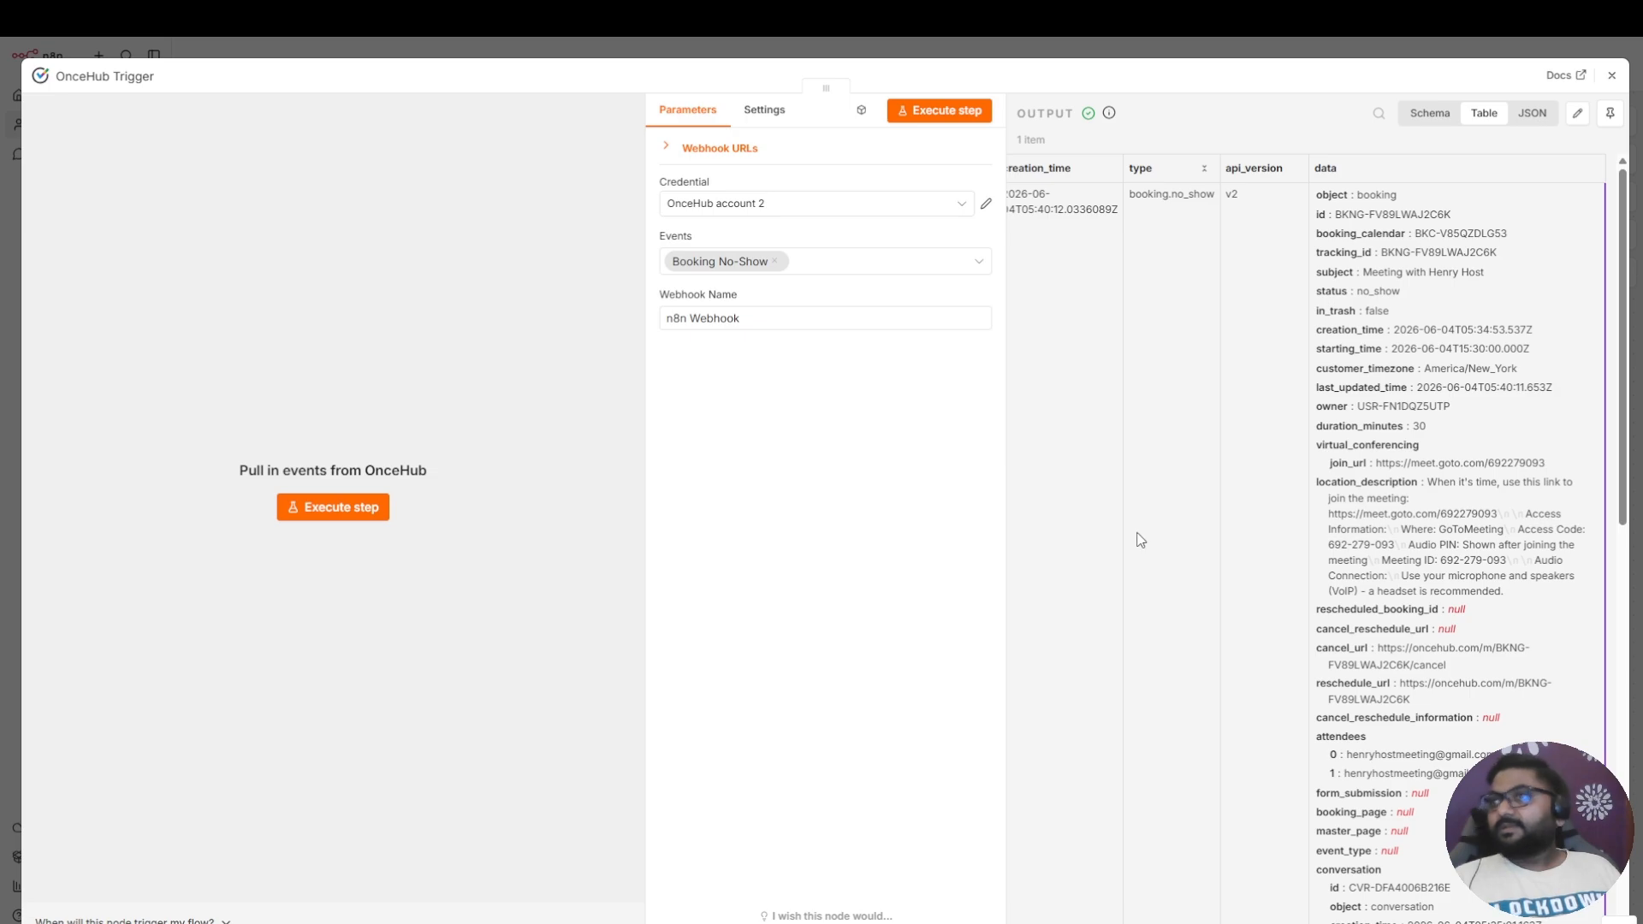
left_click(1610, 79)
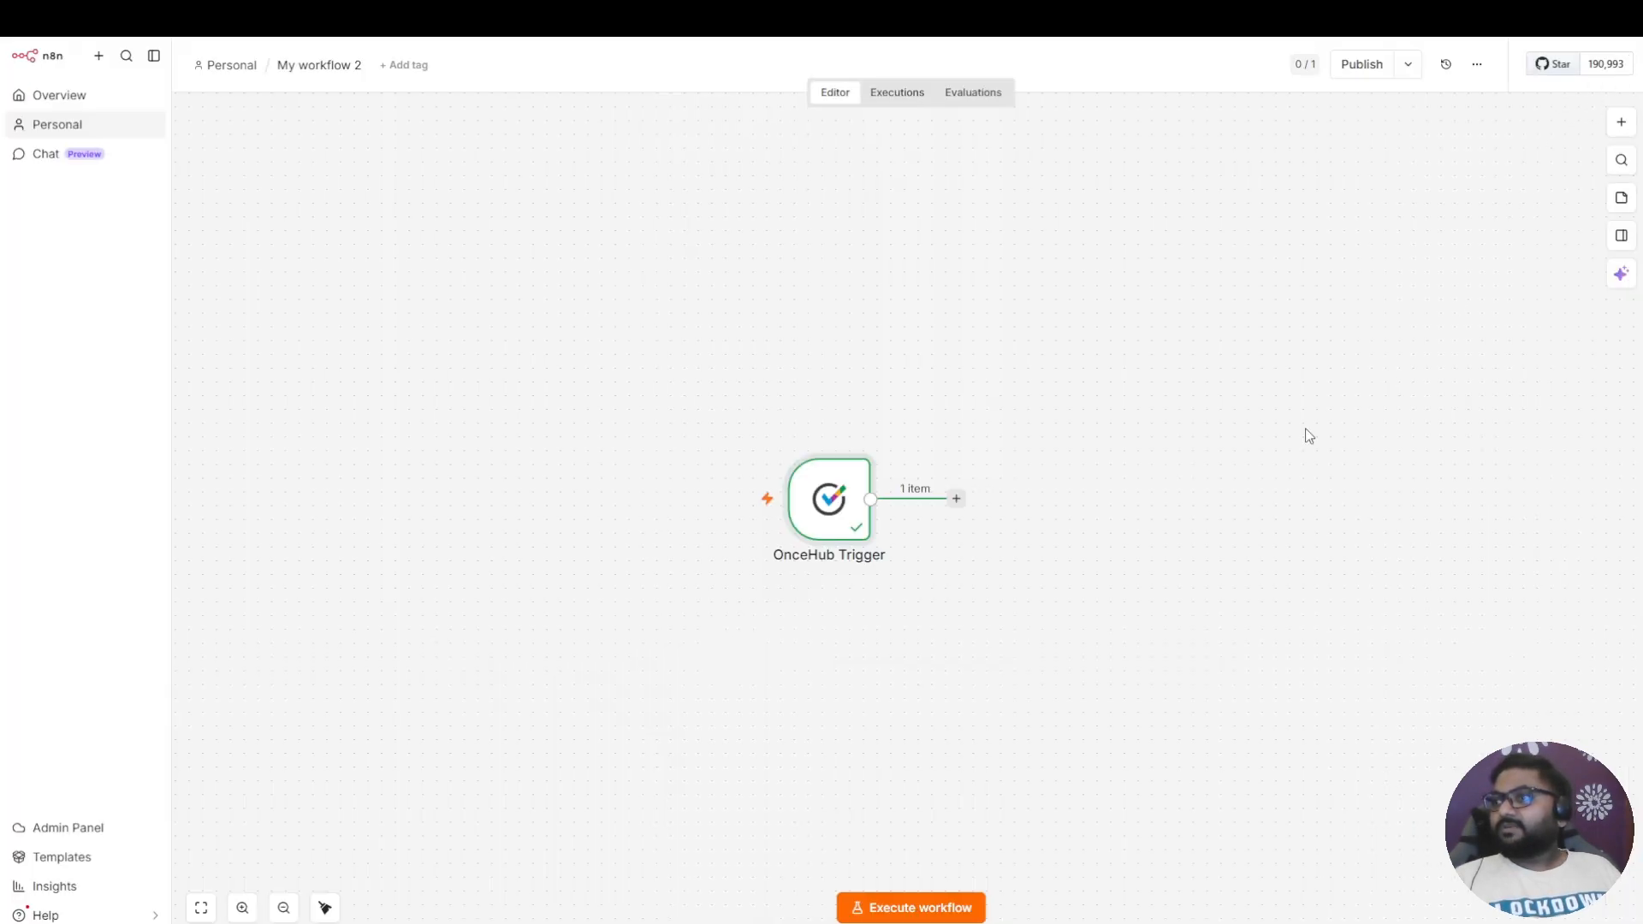
Add a Slack "Send a message" action after the OnceHub Trigger
left_click(957, 501)
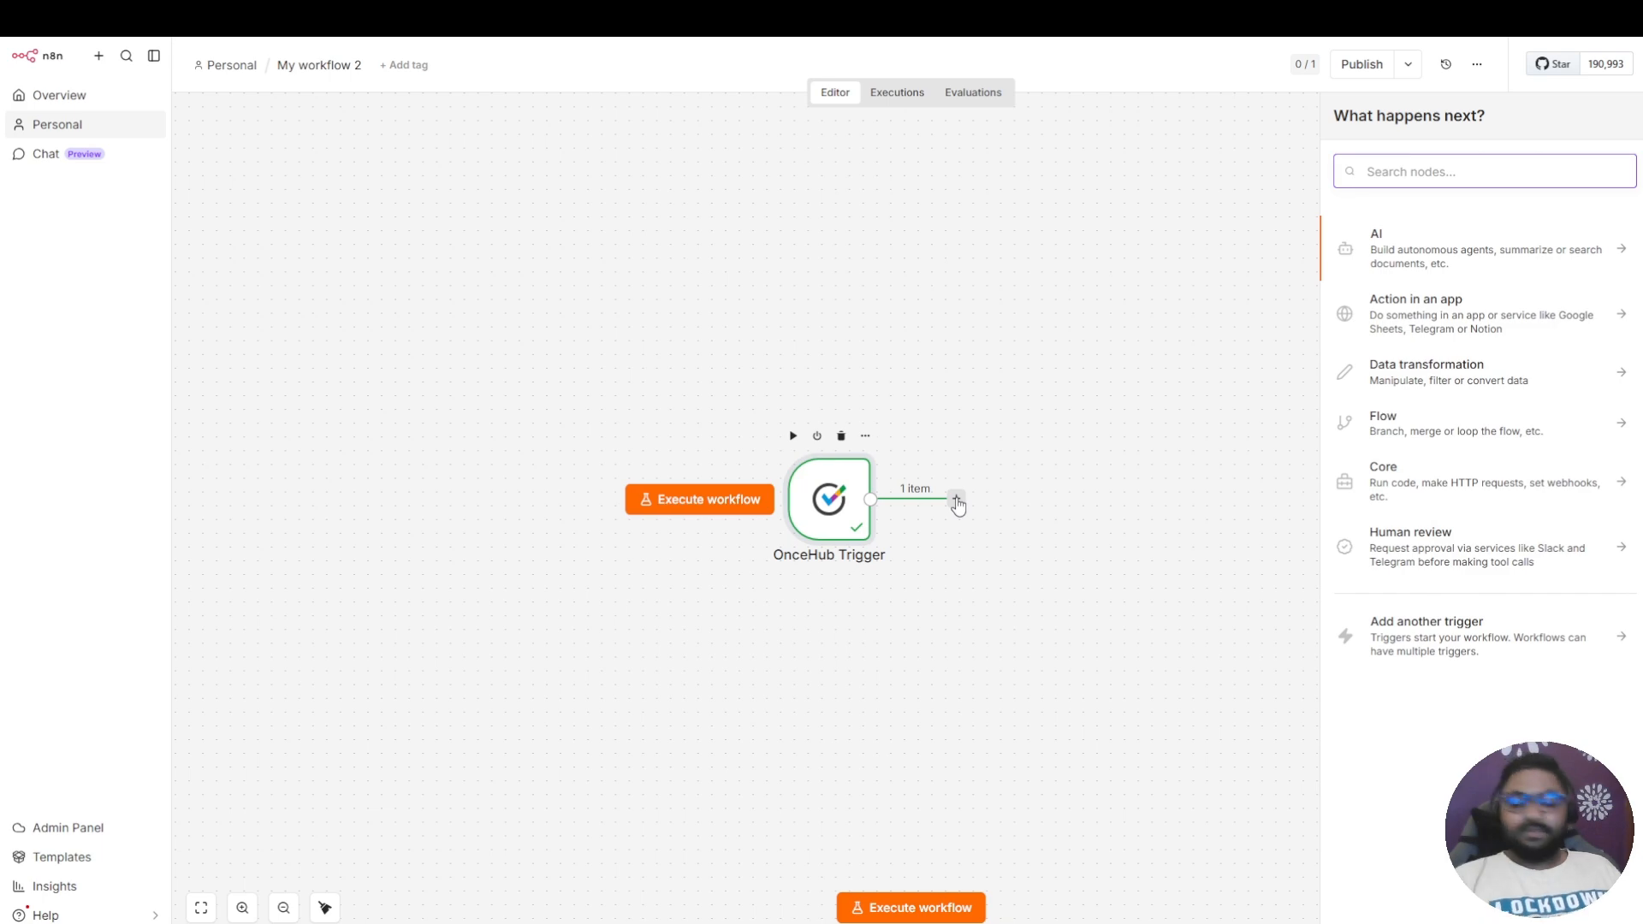
type("Slack")
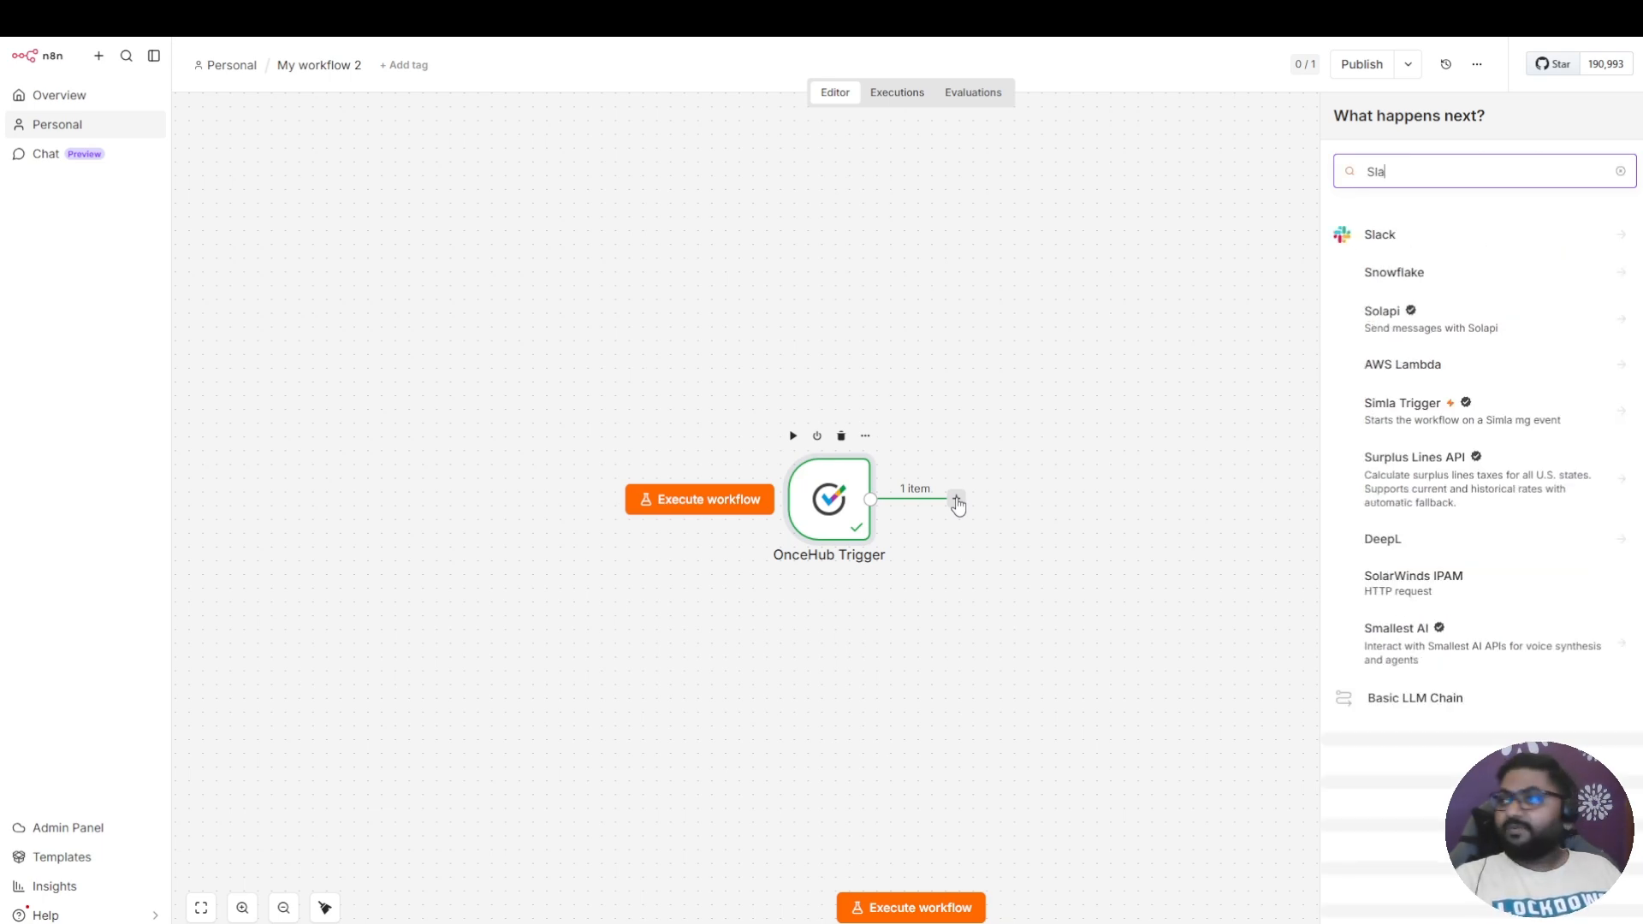
left_click(1393, 241)
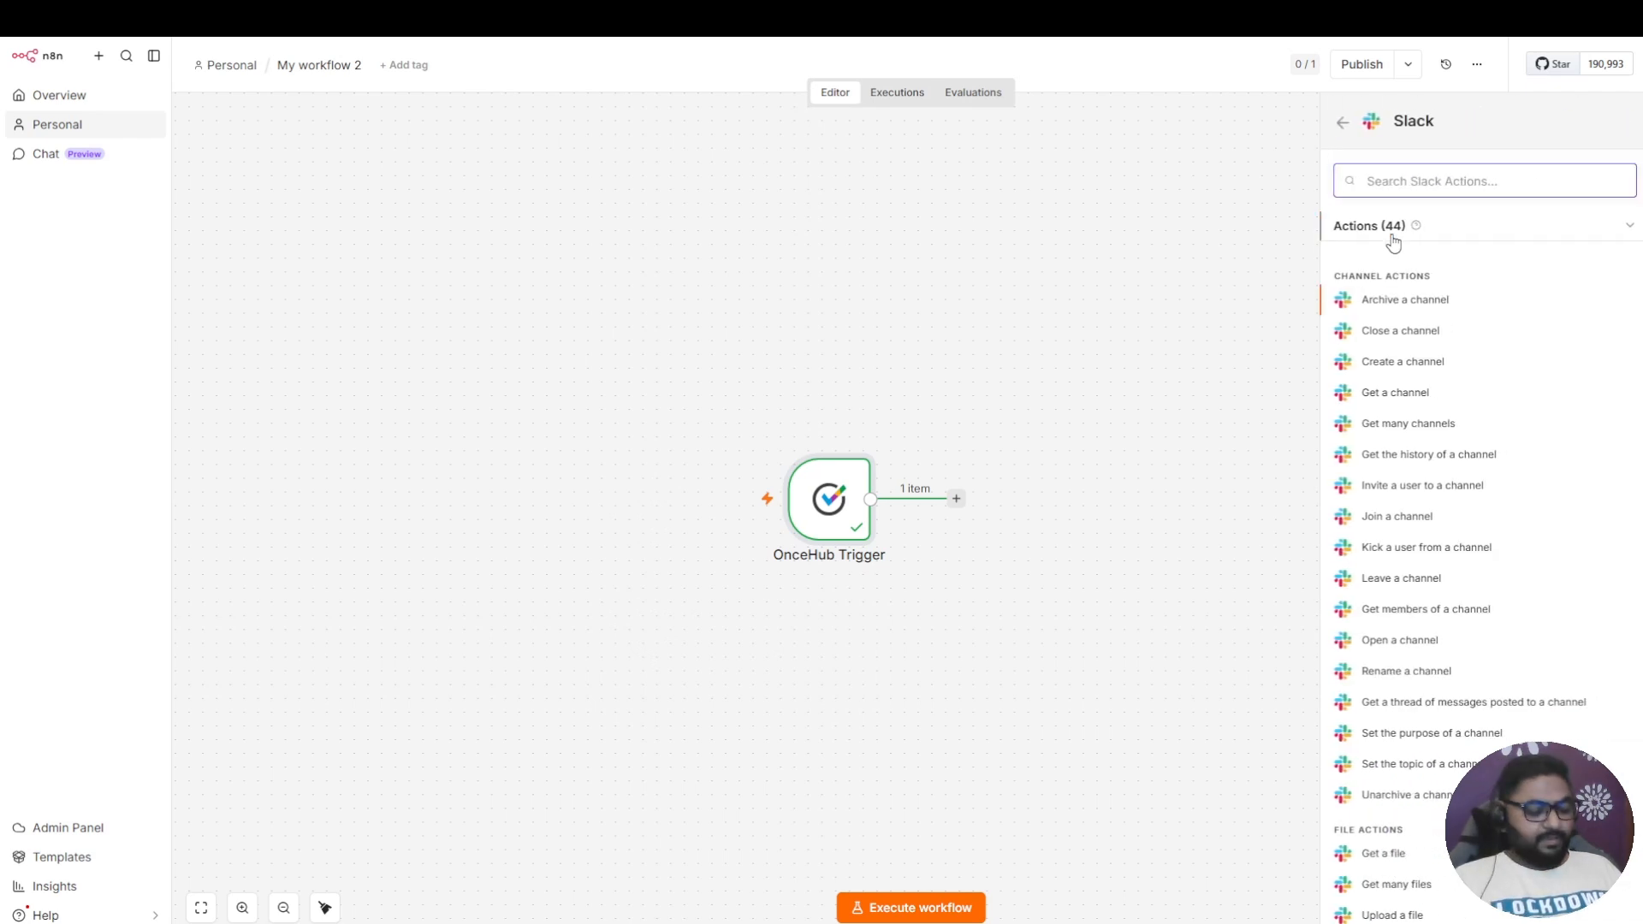
type("Send")
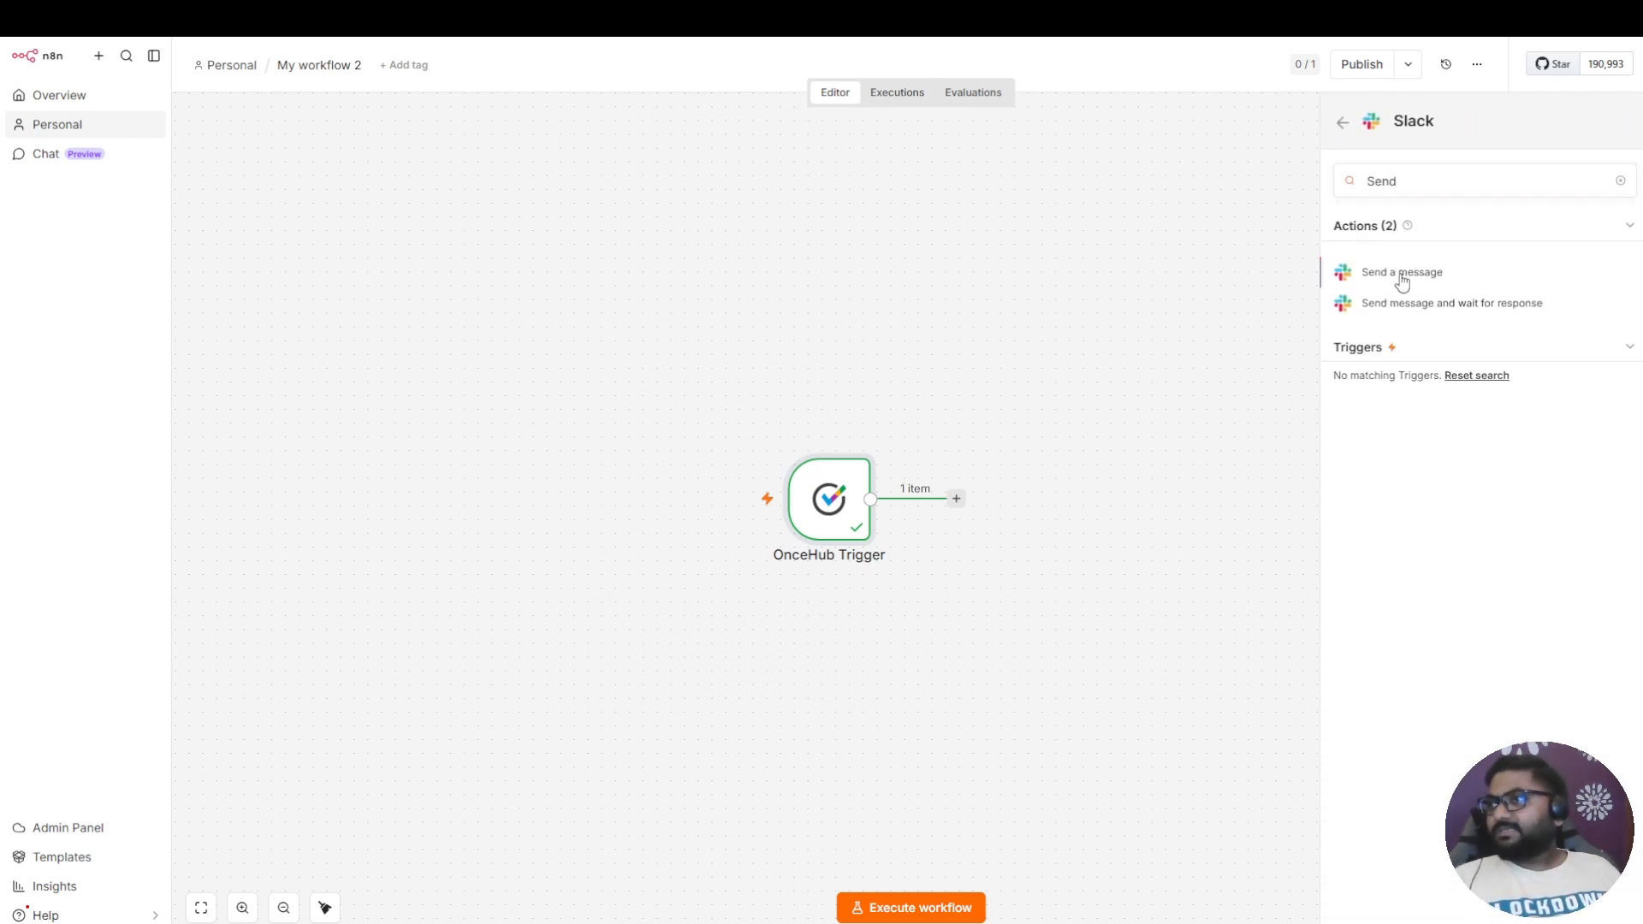
left_click(1402, 272)
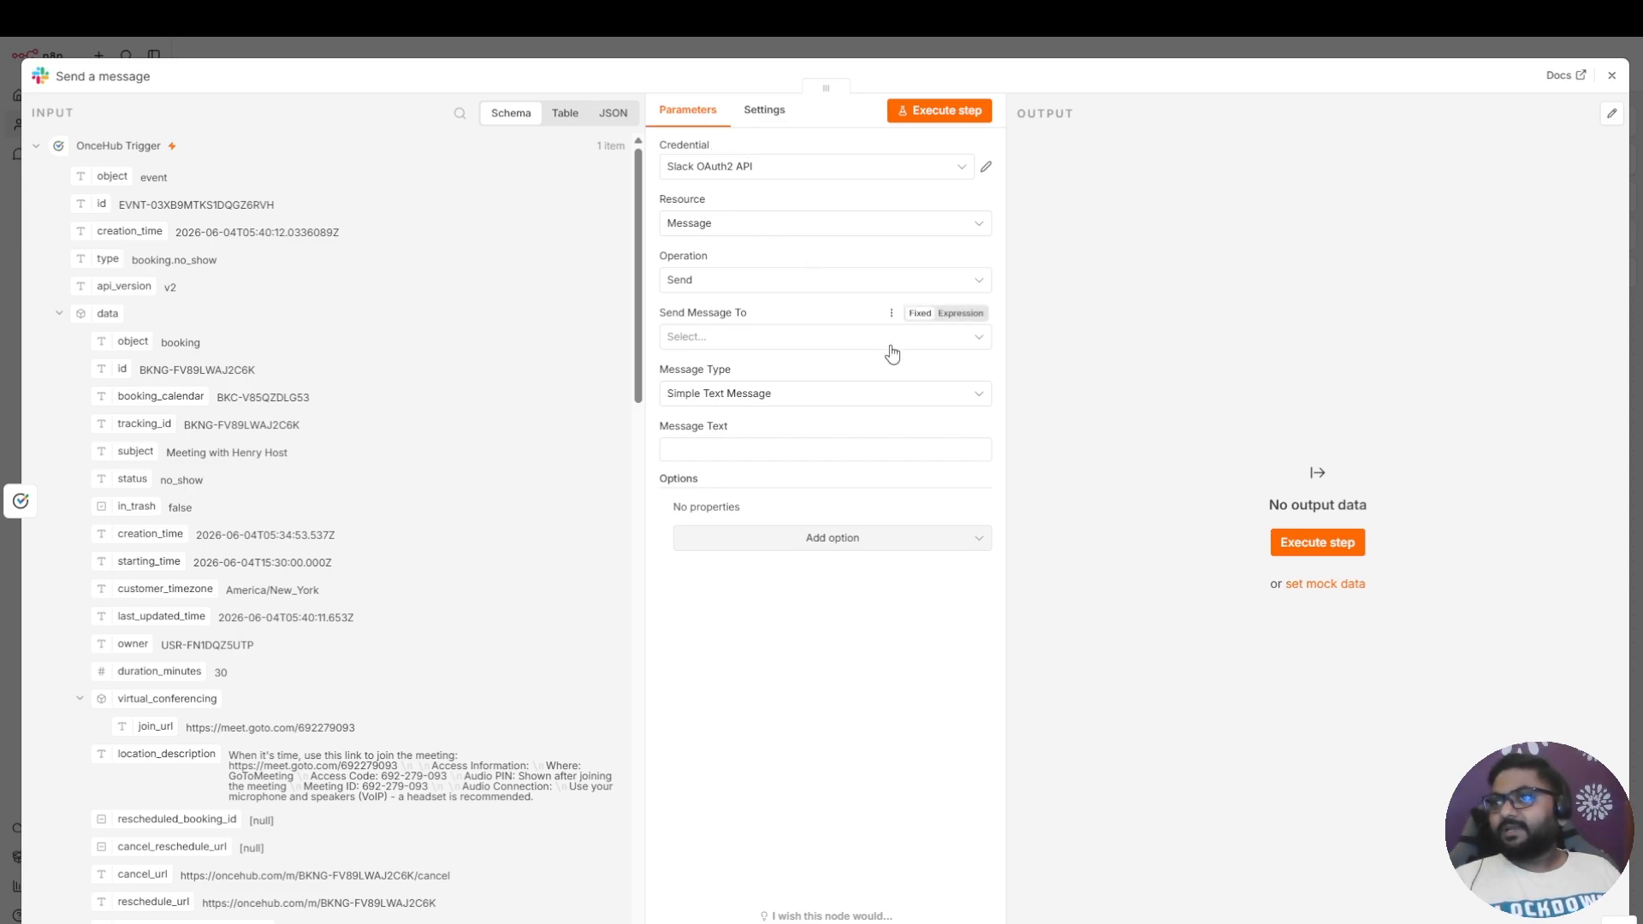
Set the Slack message to be sent to the channel follow-up-team
left_click(752, 339)
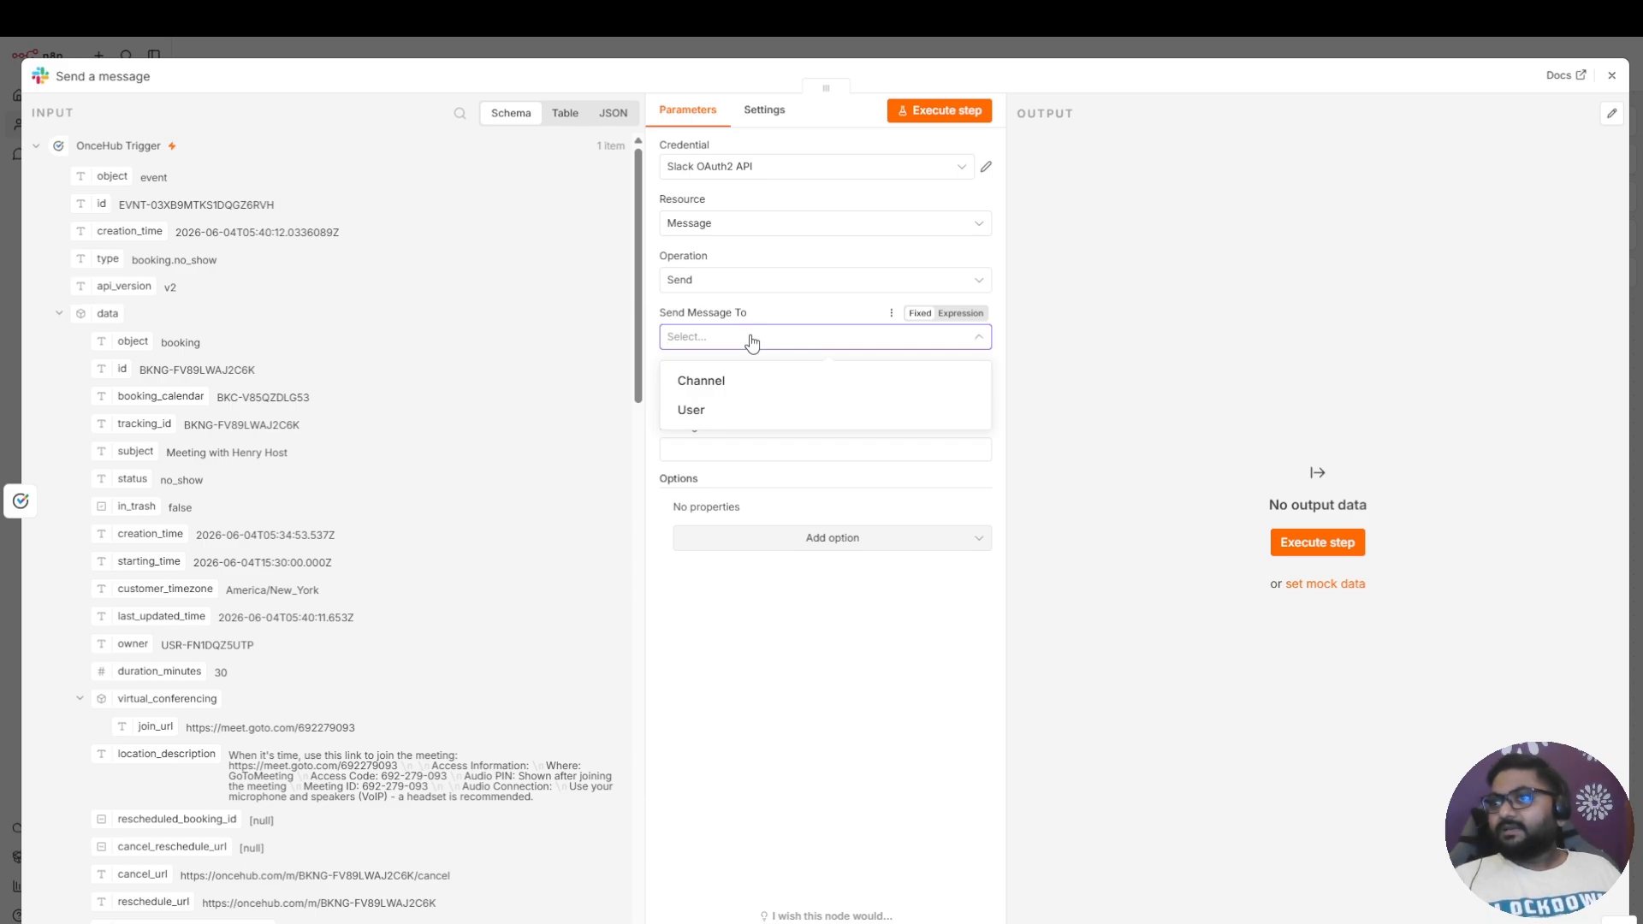
left_click(744, 389)
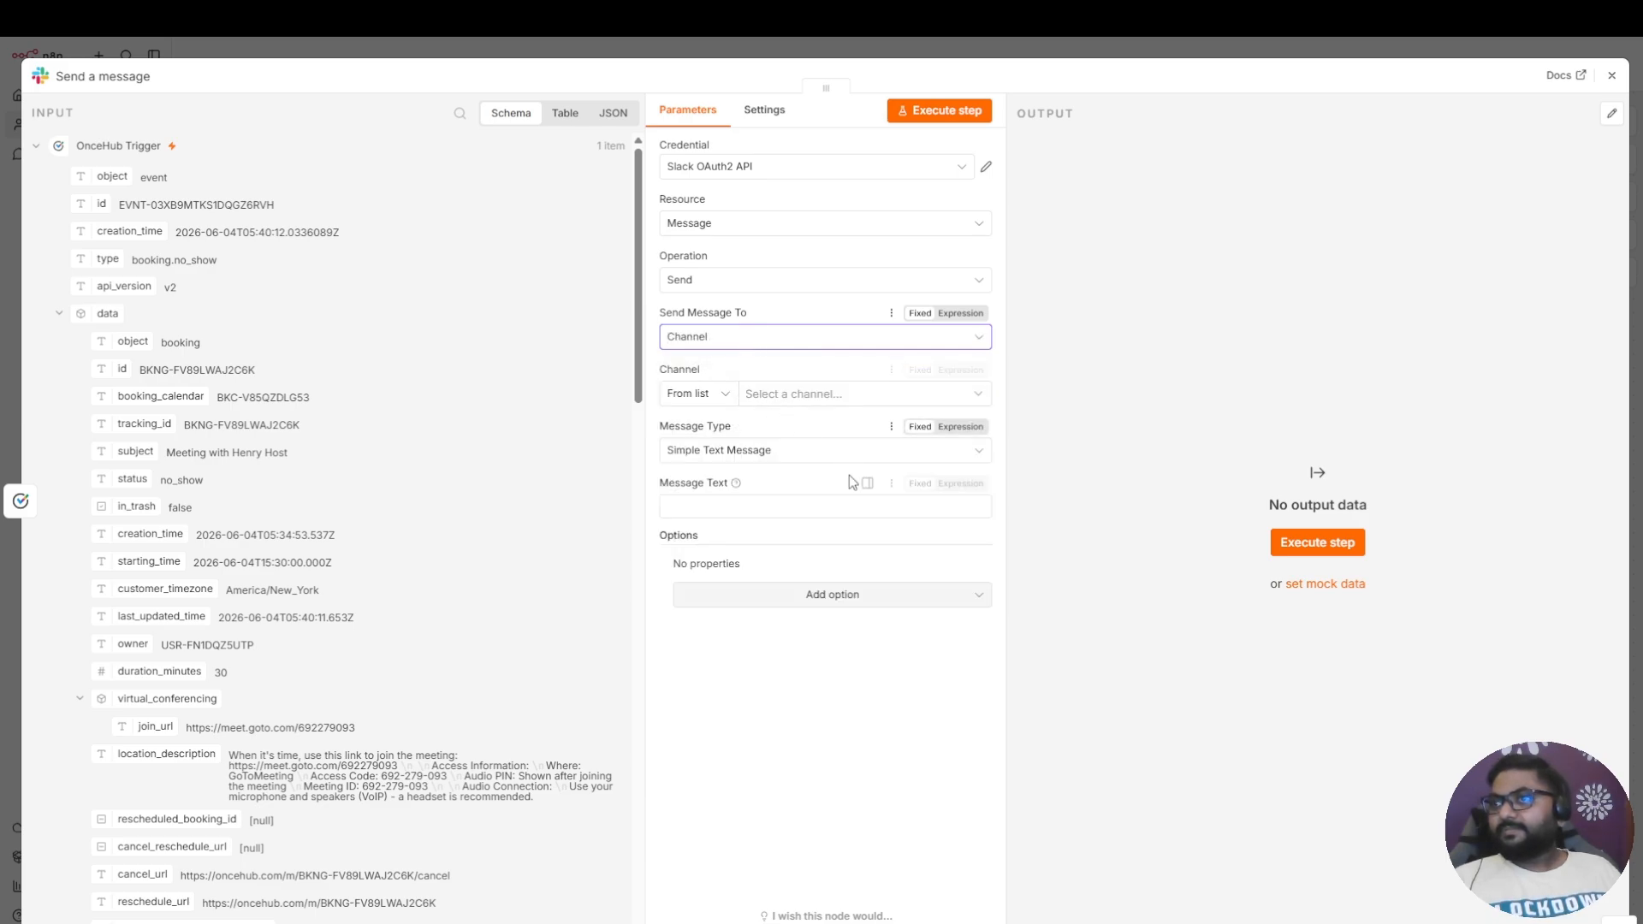
left_click(820, 395)
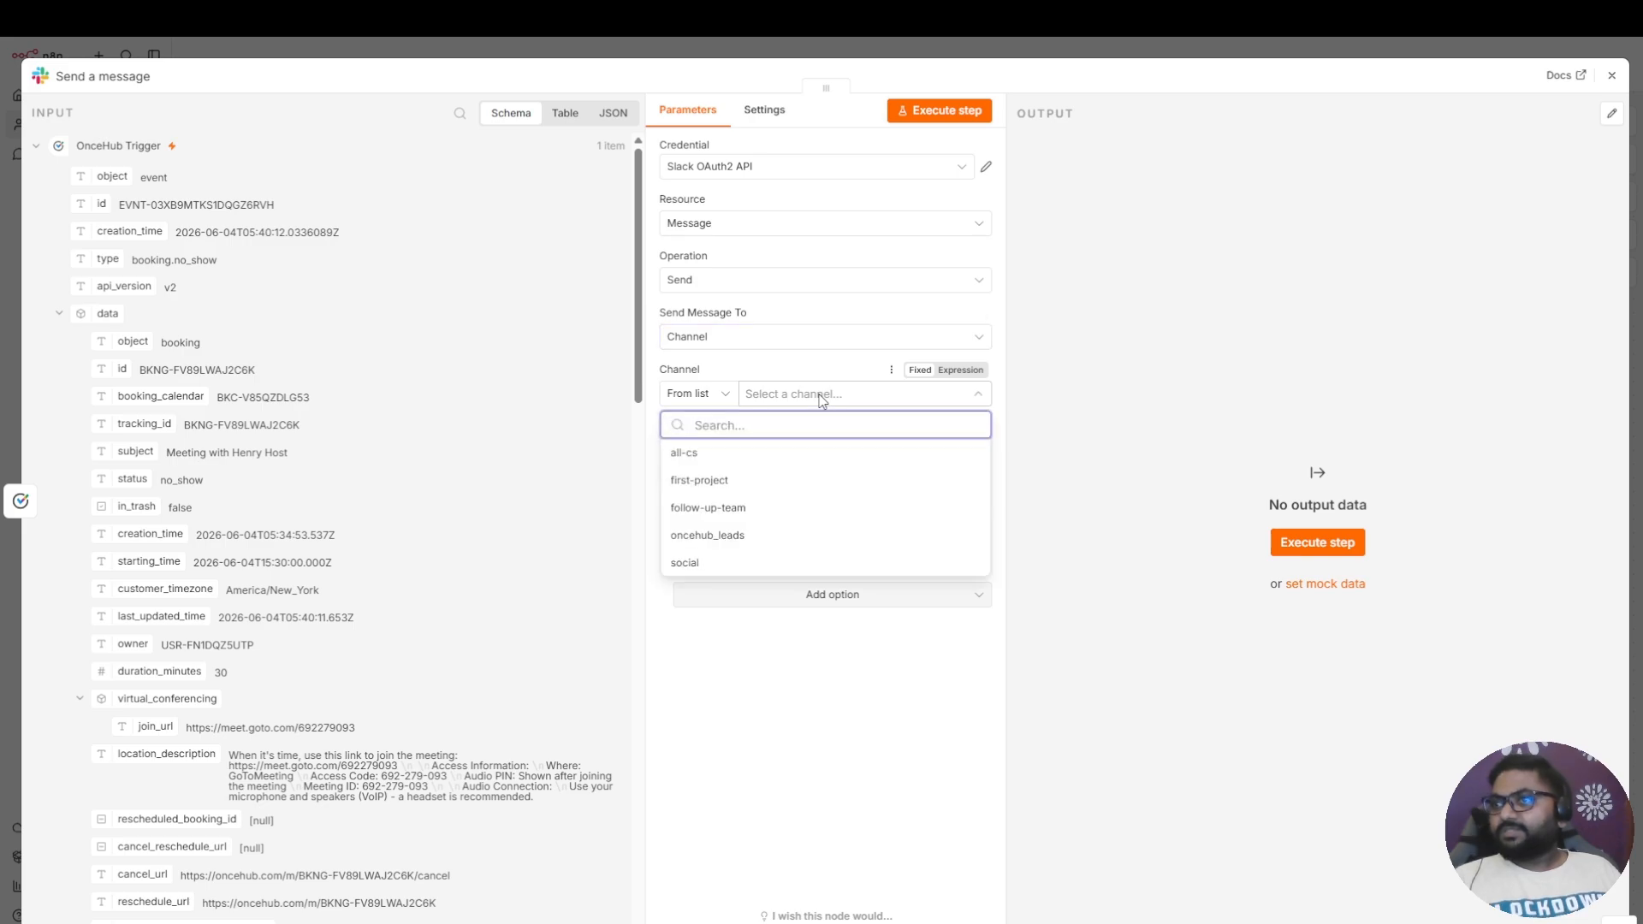
left_click(735, 510)
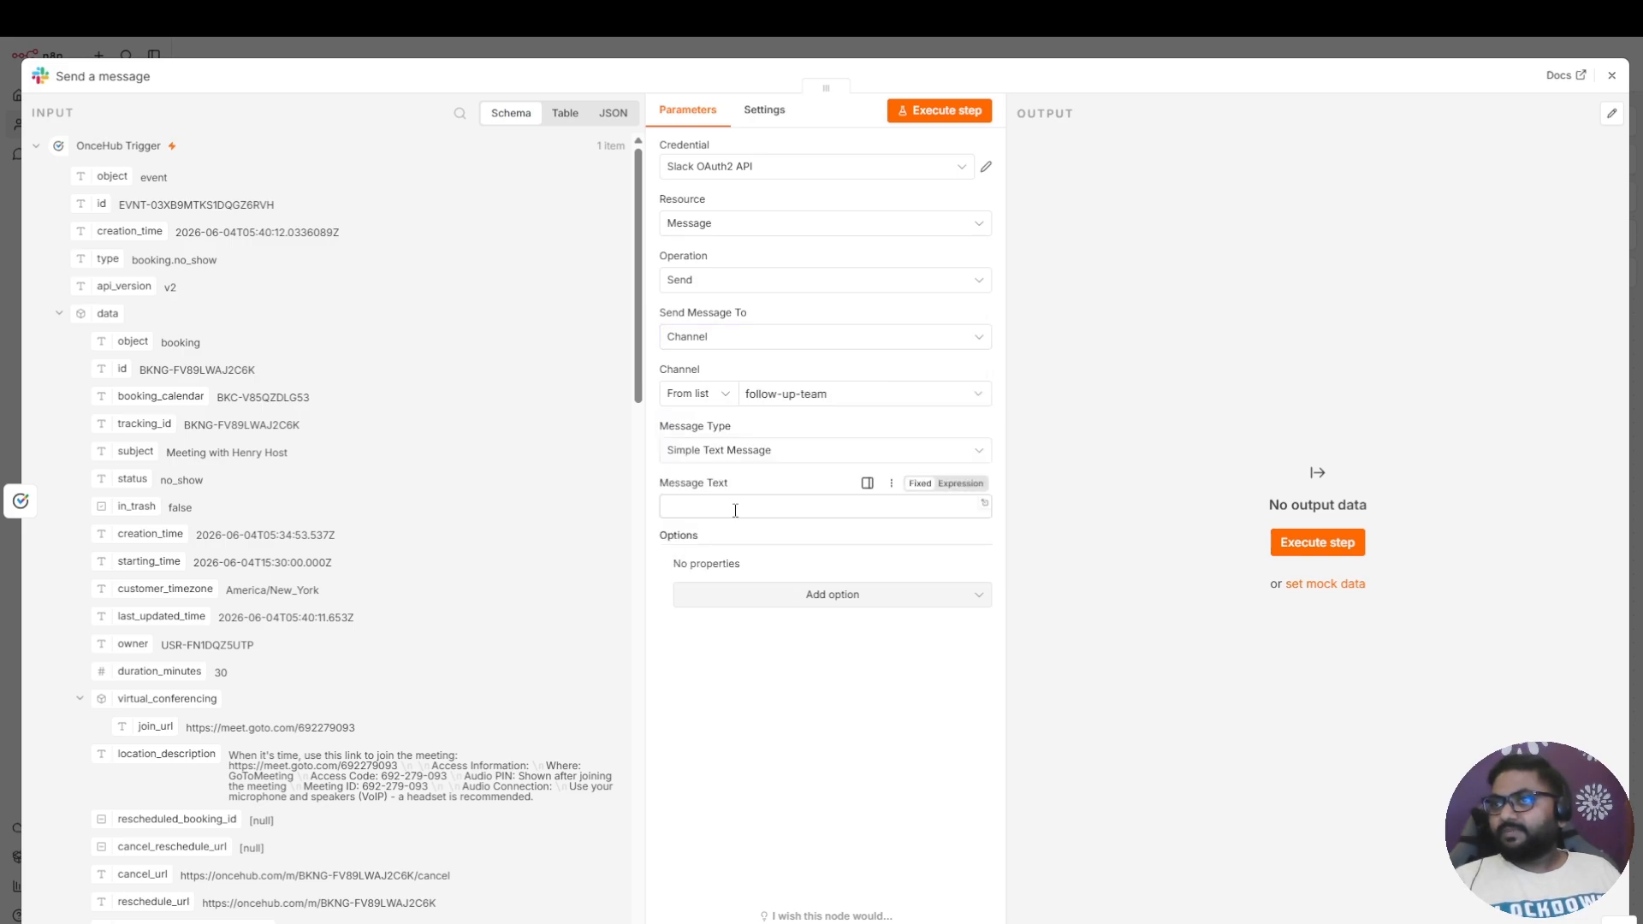
Paste the prepared alert as the message text, from "No-Show Alert did not attend their scheduled meeting." to "Please review if additional follow-up is needed."
left_click(735, 509)
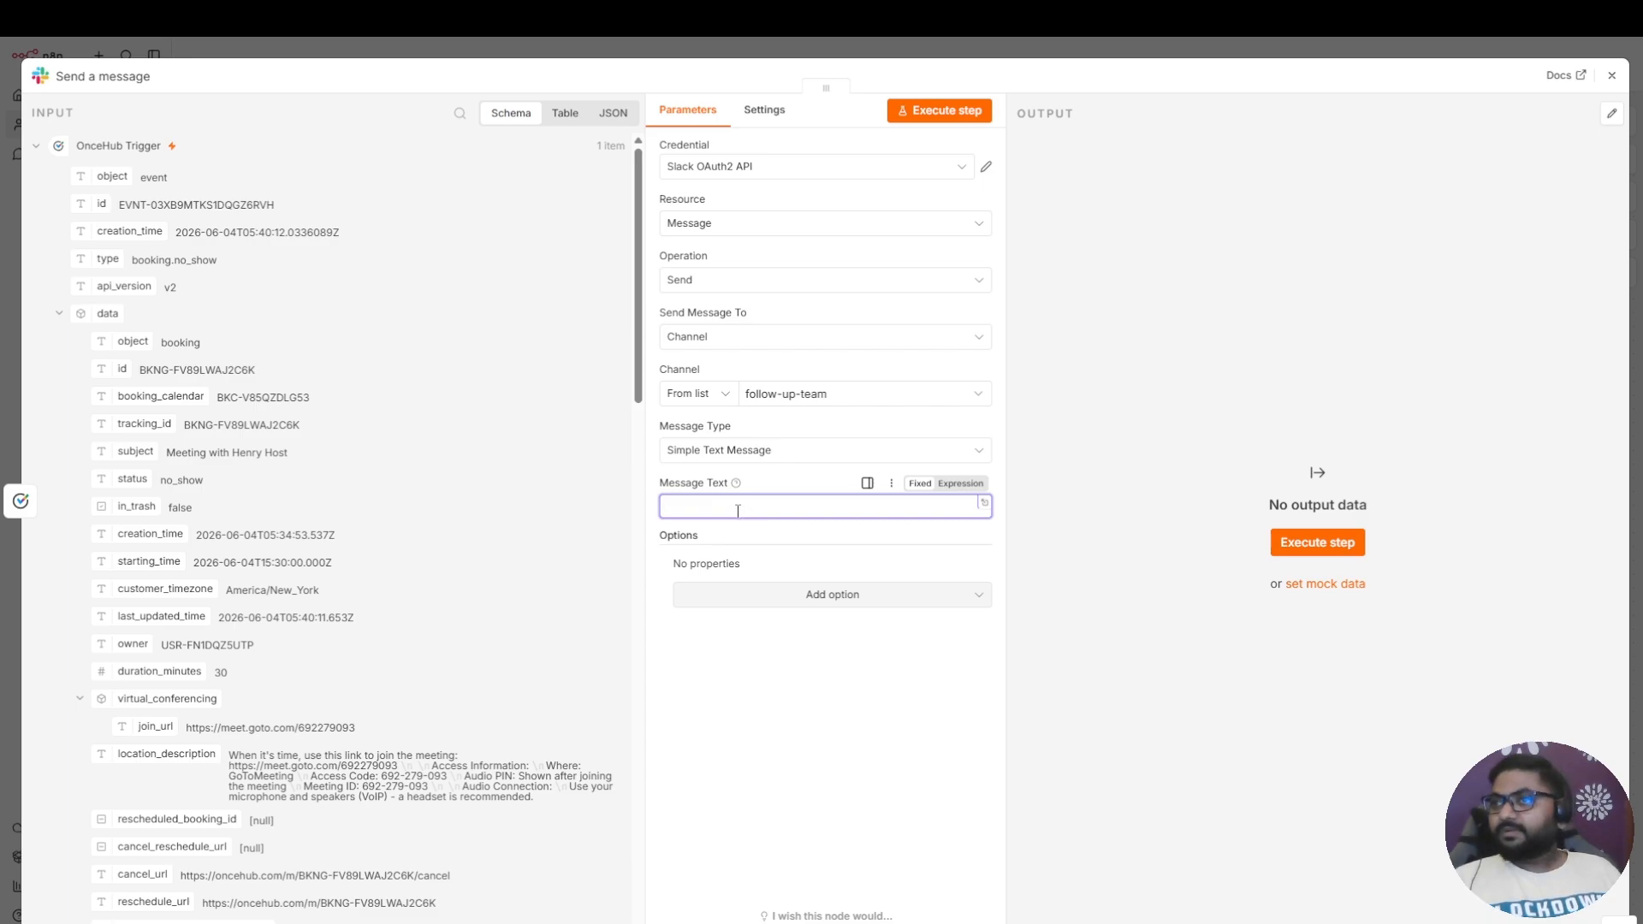
key("ctrl+v")
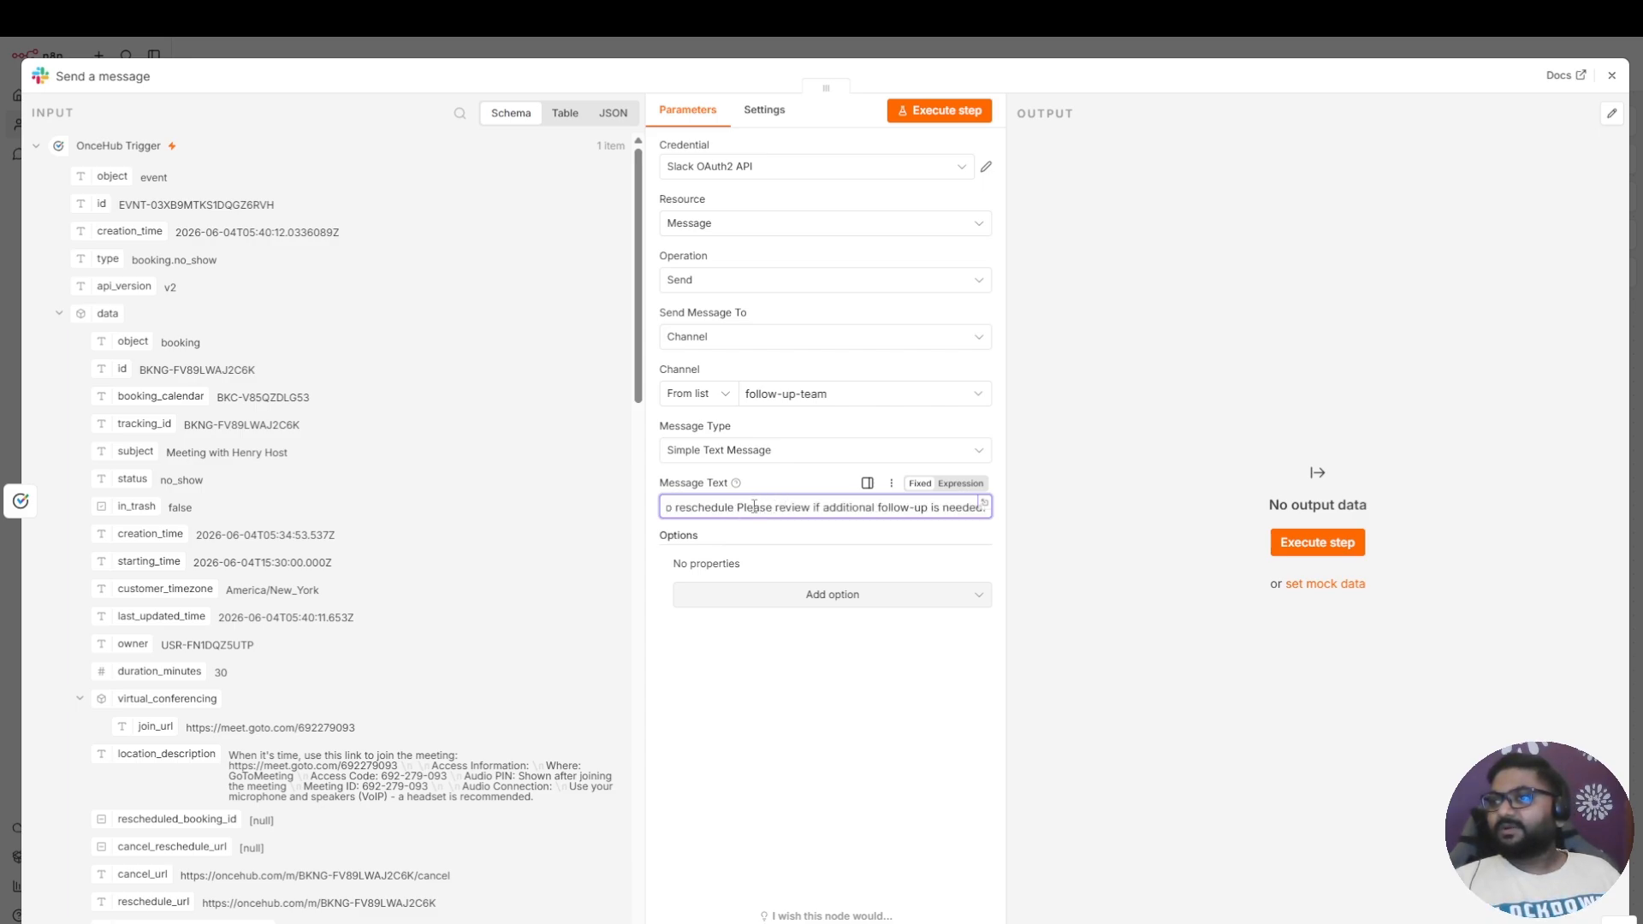
left_click_drag(772, 507, 639, 505)
left_click(785, 508)
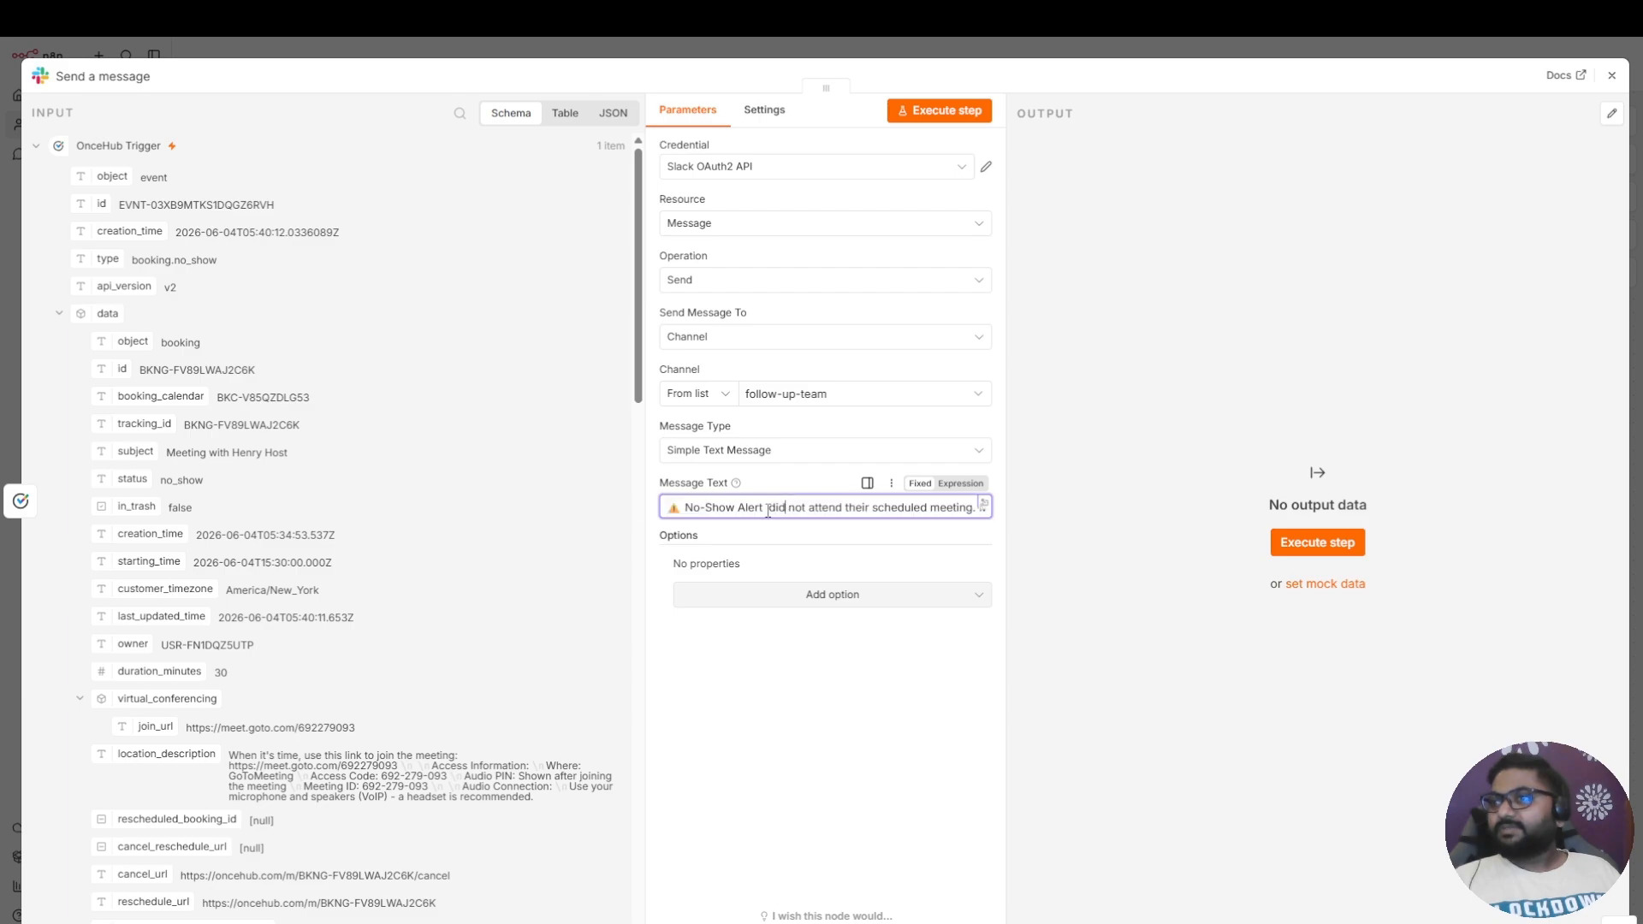
left_click(766, 510)
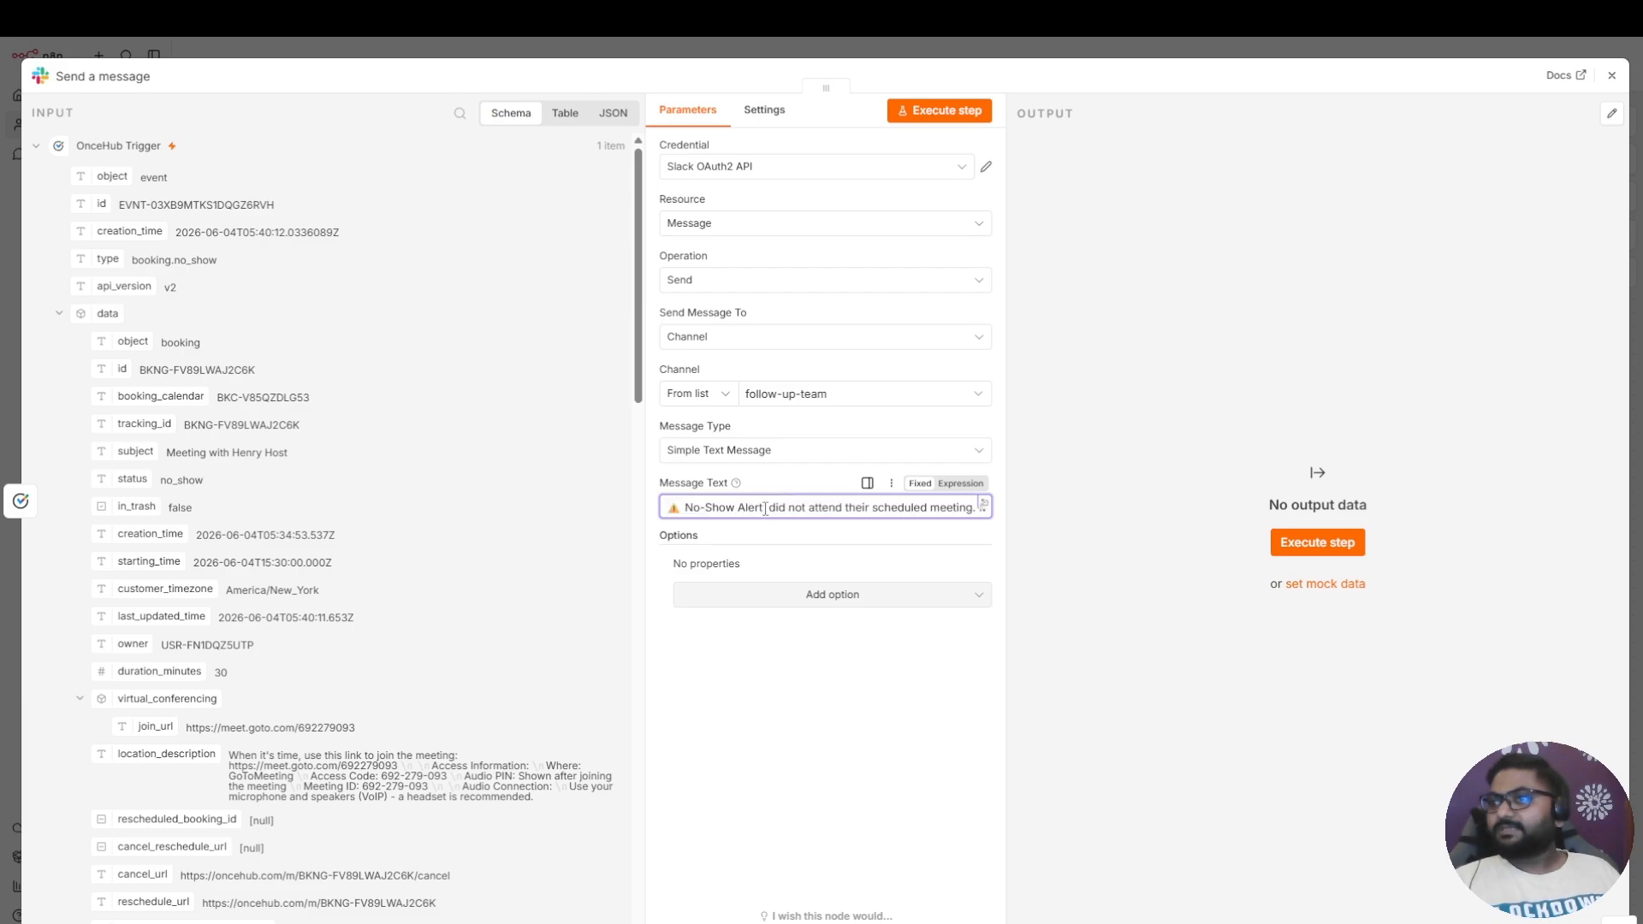
Insert the trigger's Full Name answer value (answers[0].value) into the message text between "No-Show Alert" and "did not attend"
scroll(407, 580, "down", 8)
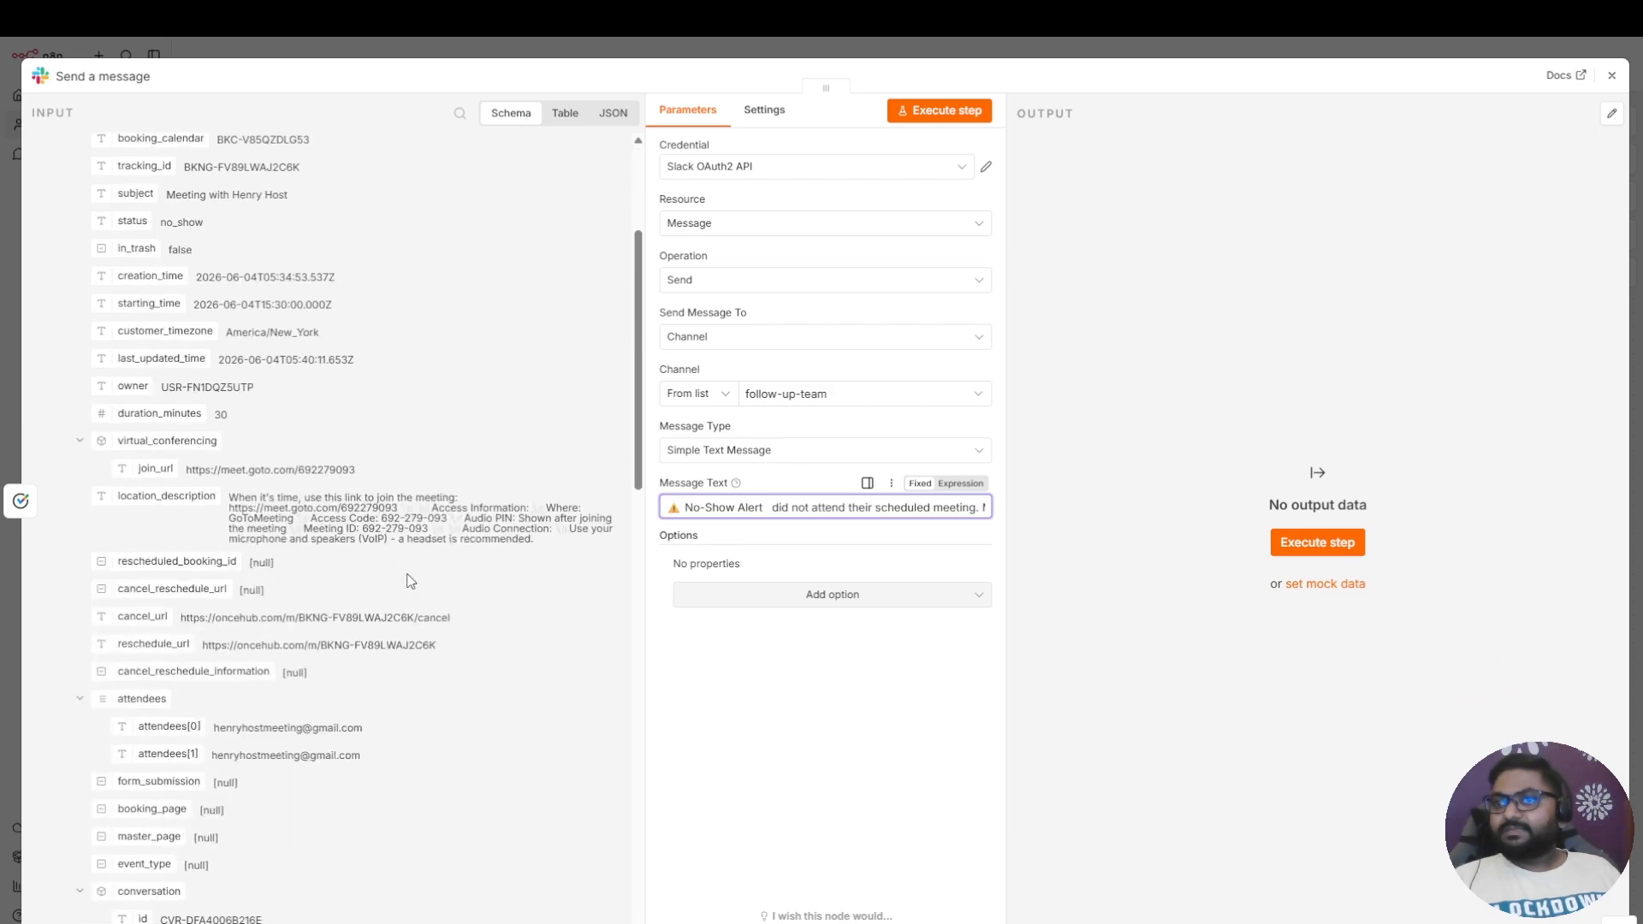
scroll(409, 579, "down", 3)
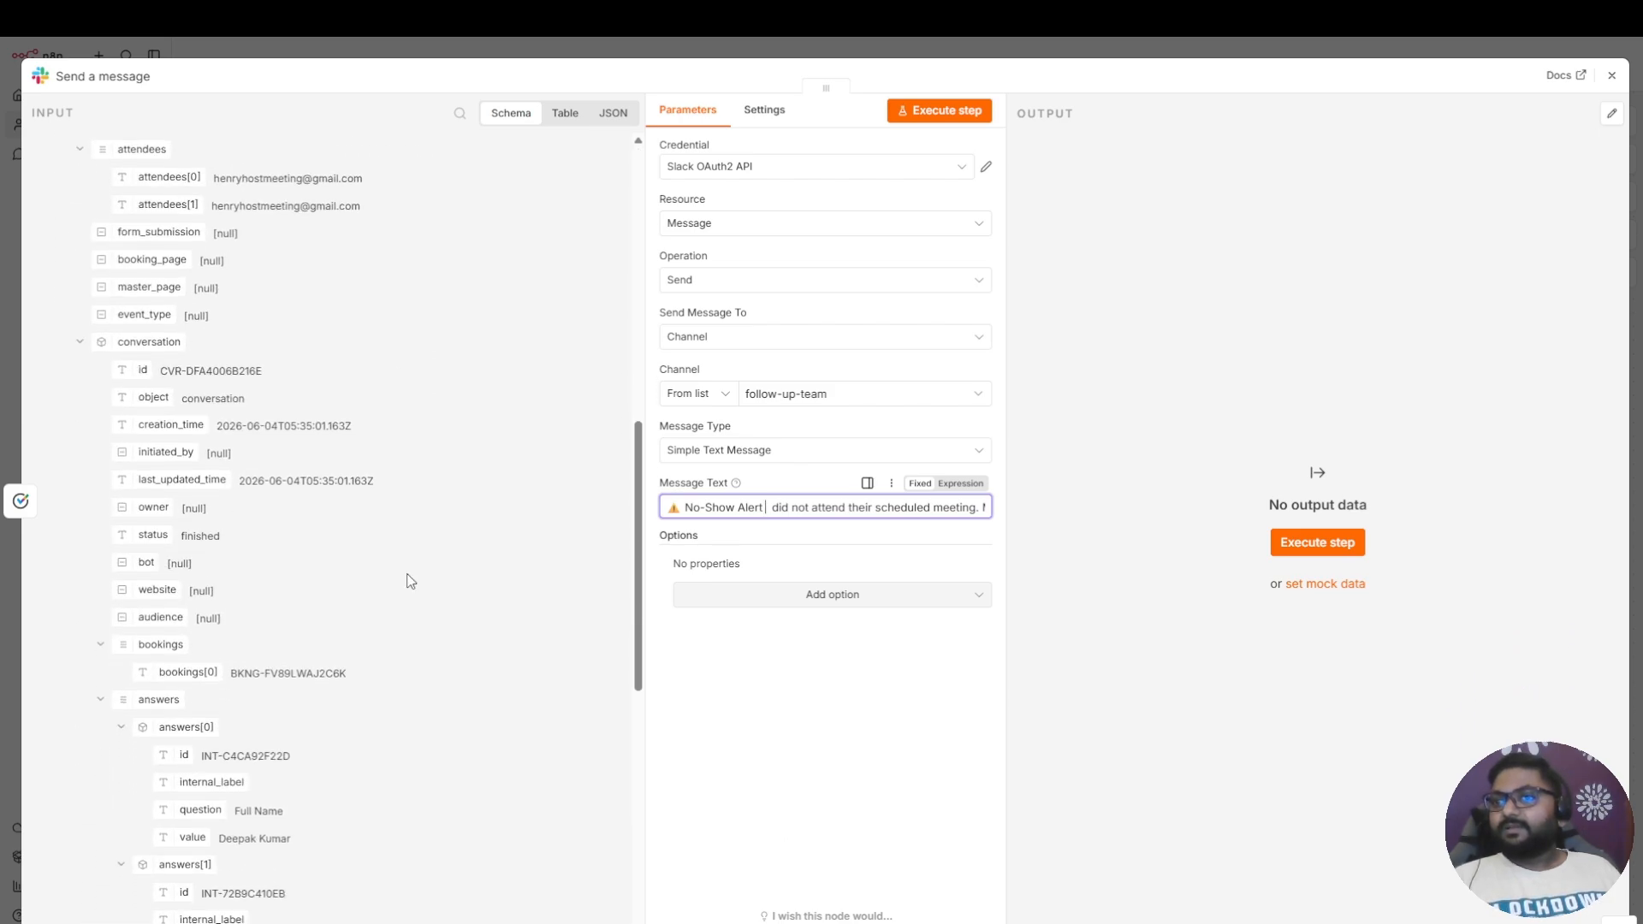
left_click_drag(193, 785, 770, 511)
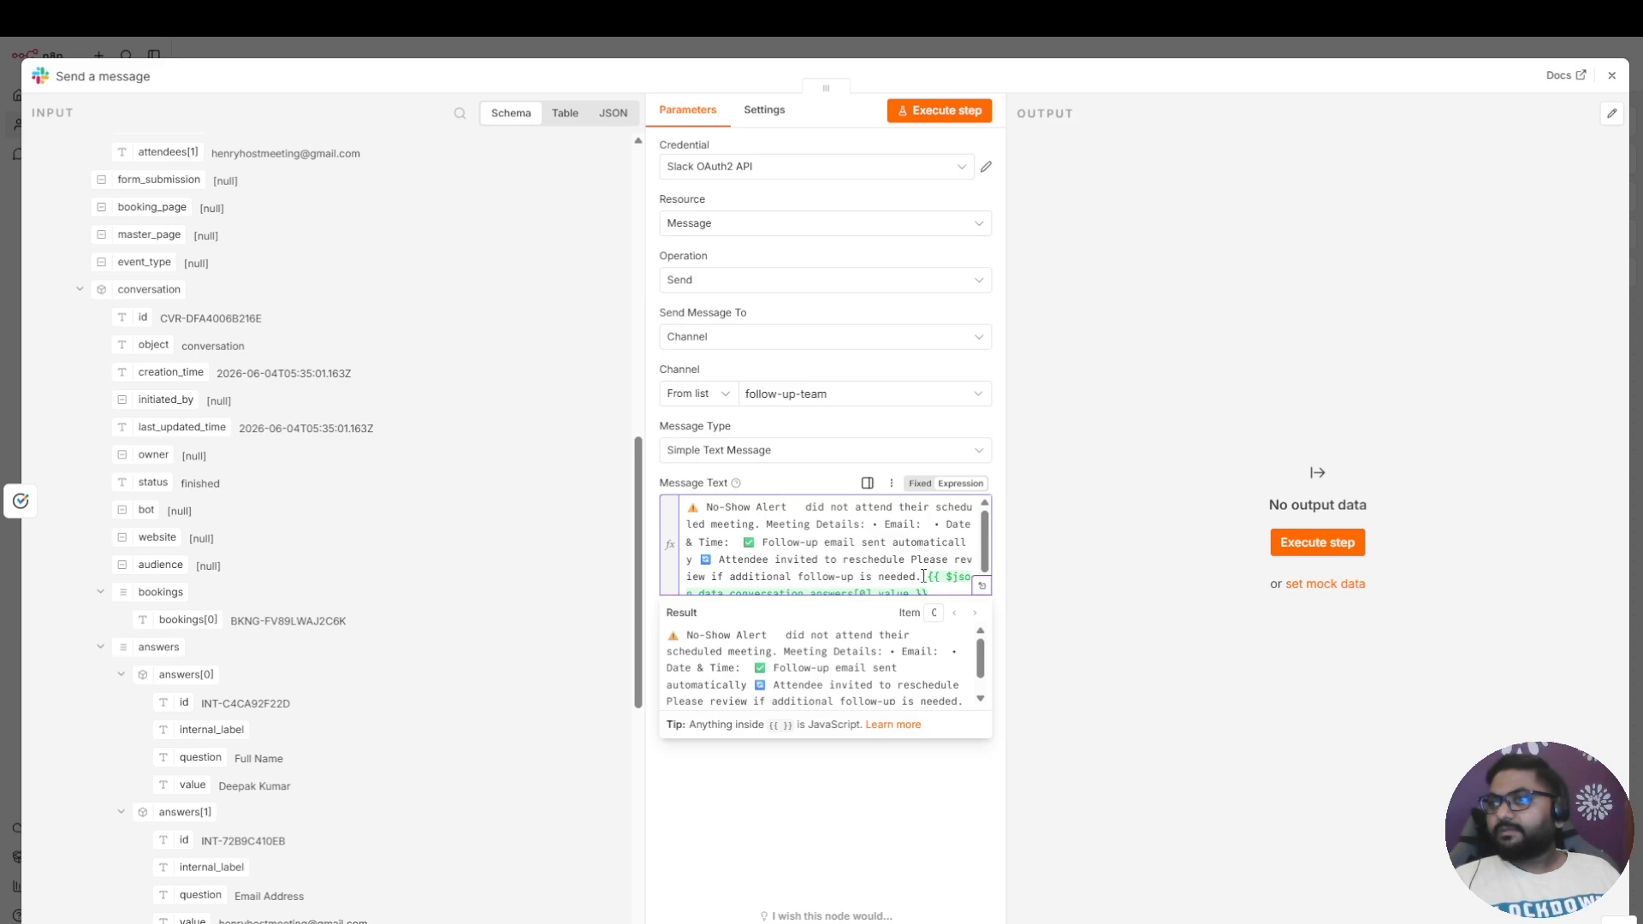
left_click_drag(927, 574, 971, 590)
key("BackSpace")
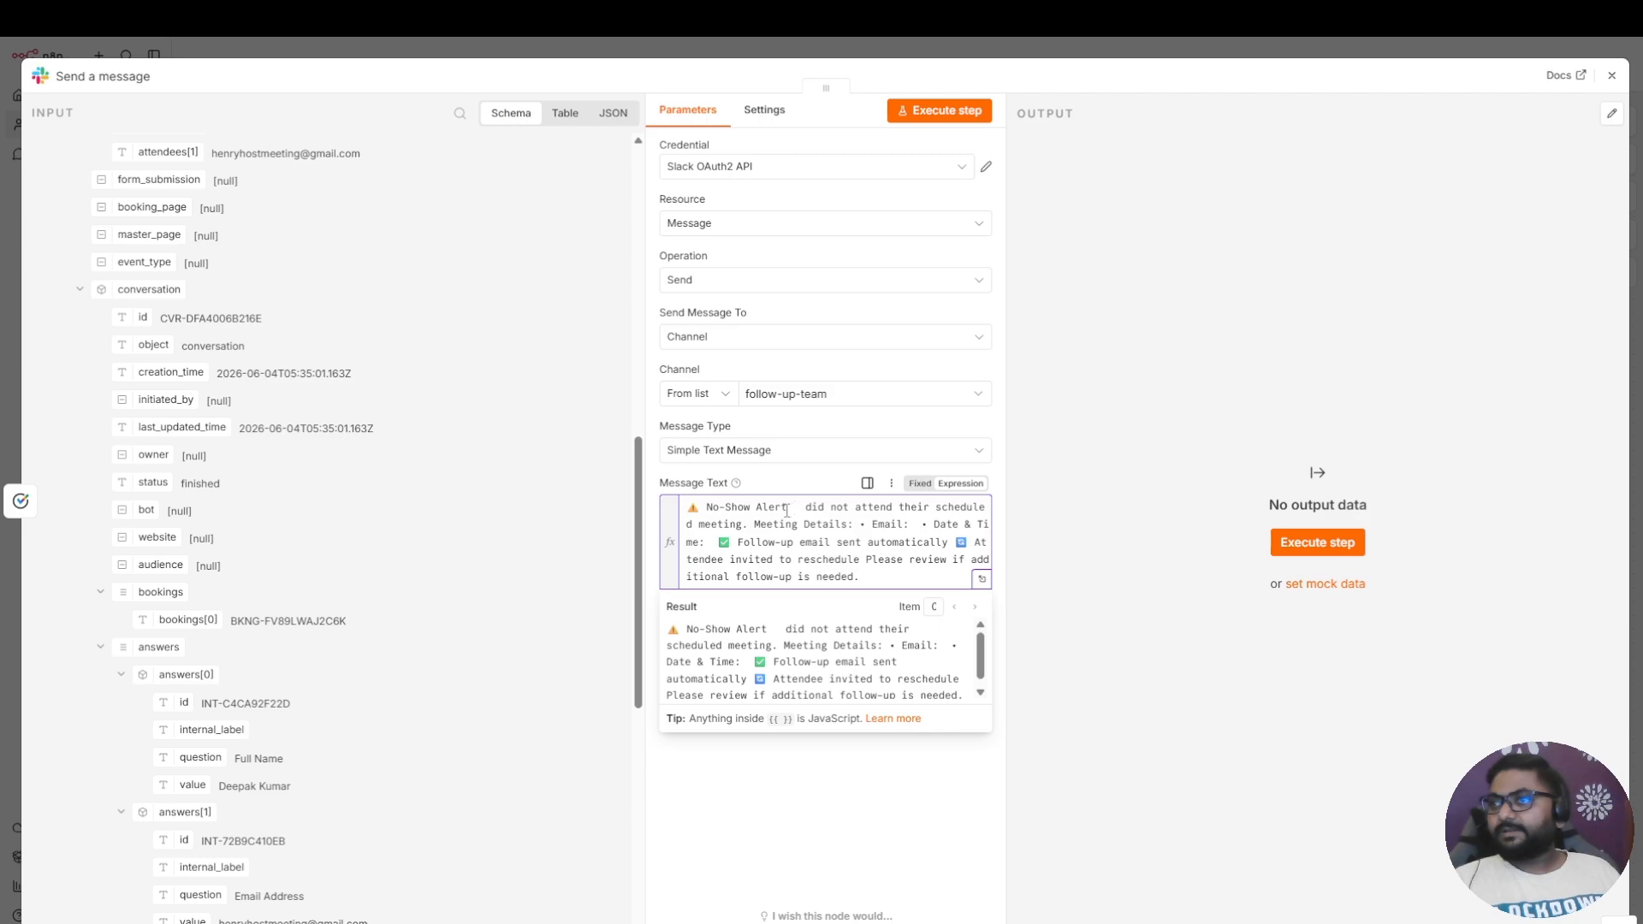
left_click_drag(180, 781, 801, 505)
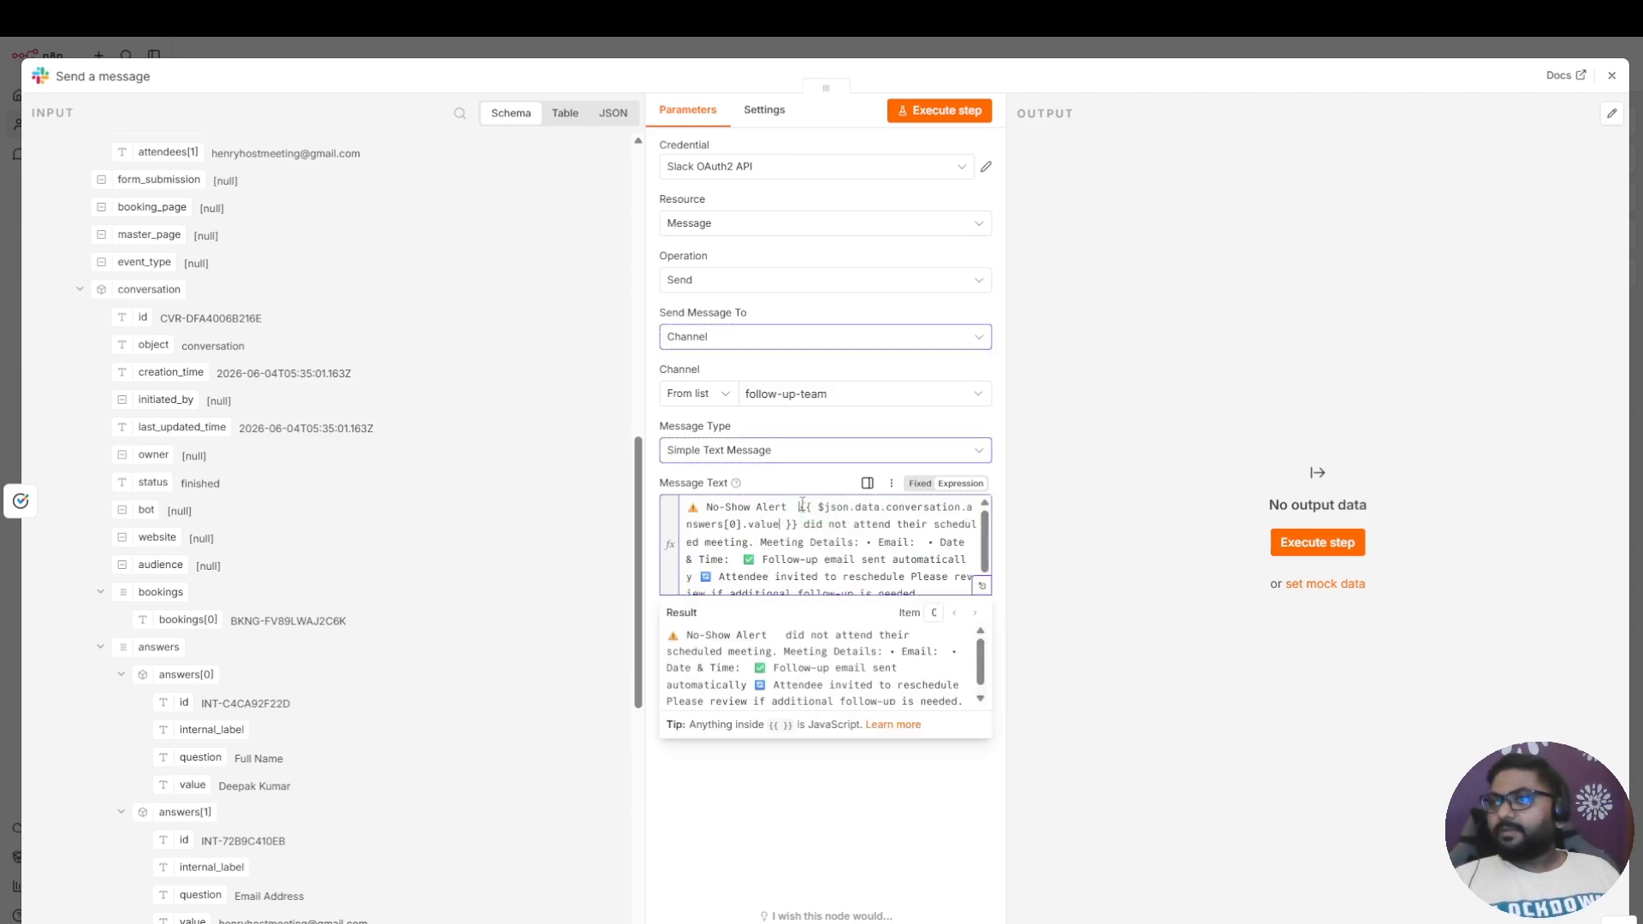
left_click(886, 574)
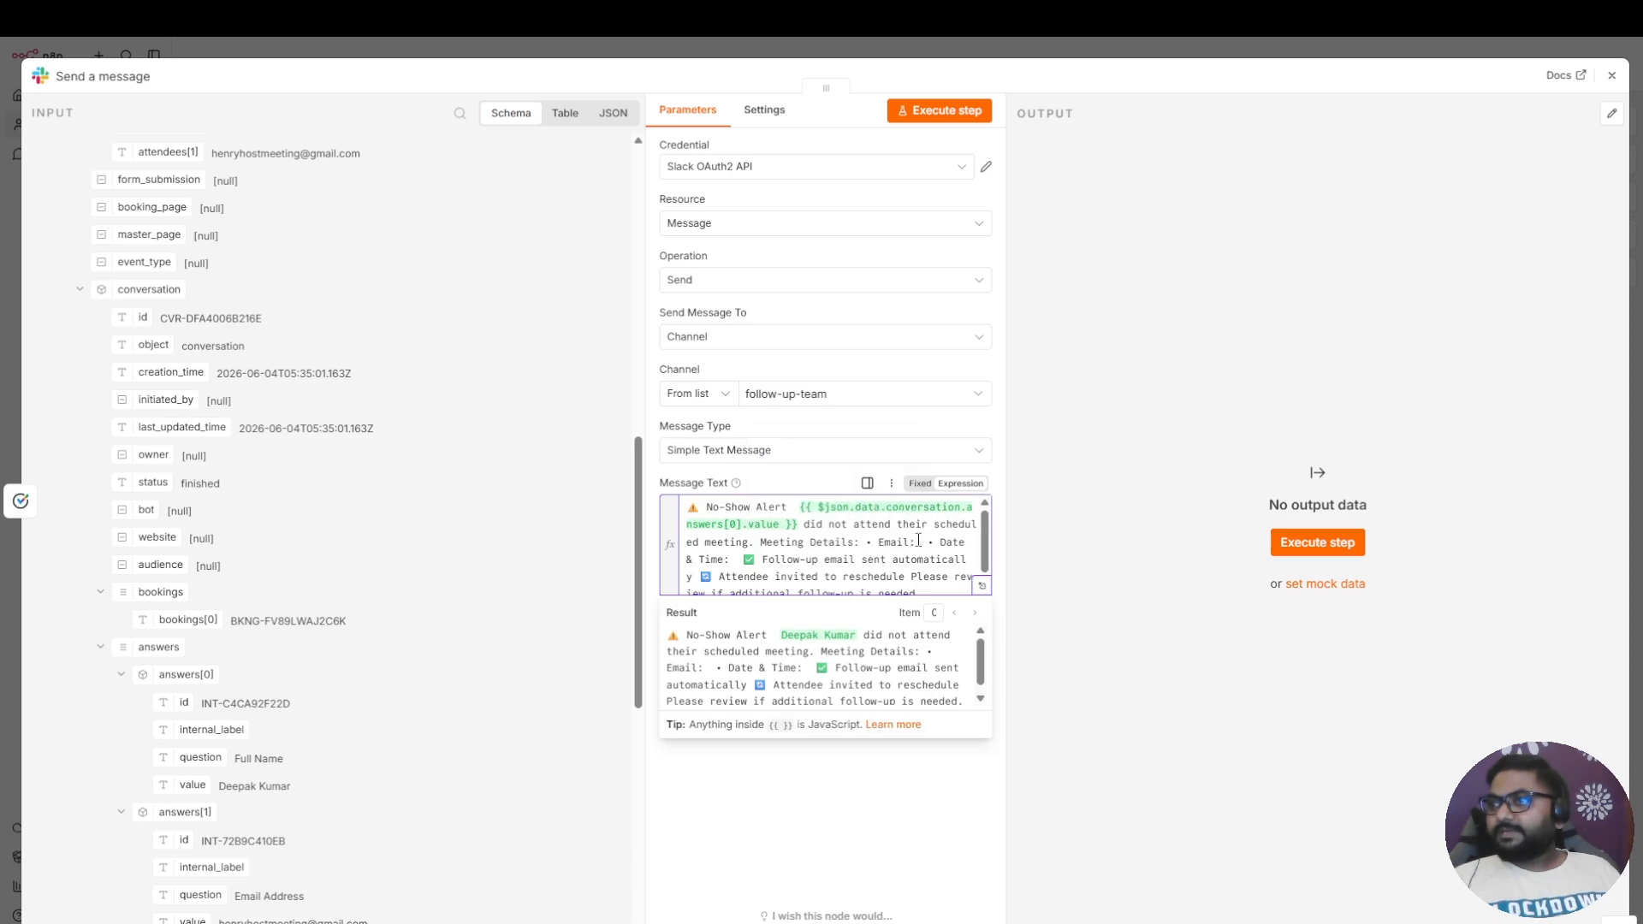
Insert the Email Address answer value (answers[1].value) after "Email:" and start "Date & Time:" on a new line
scroll(398, 643, "down", 3)
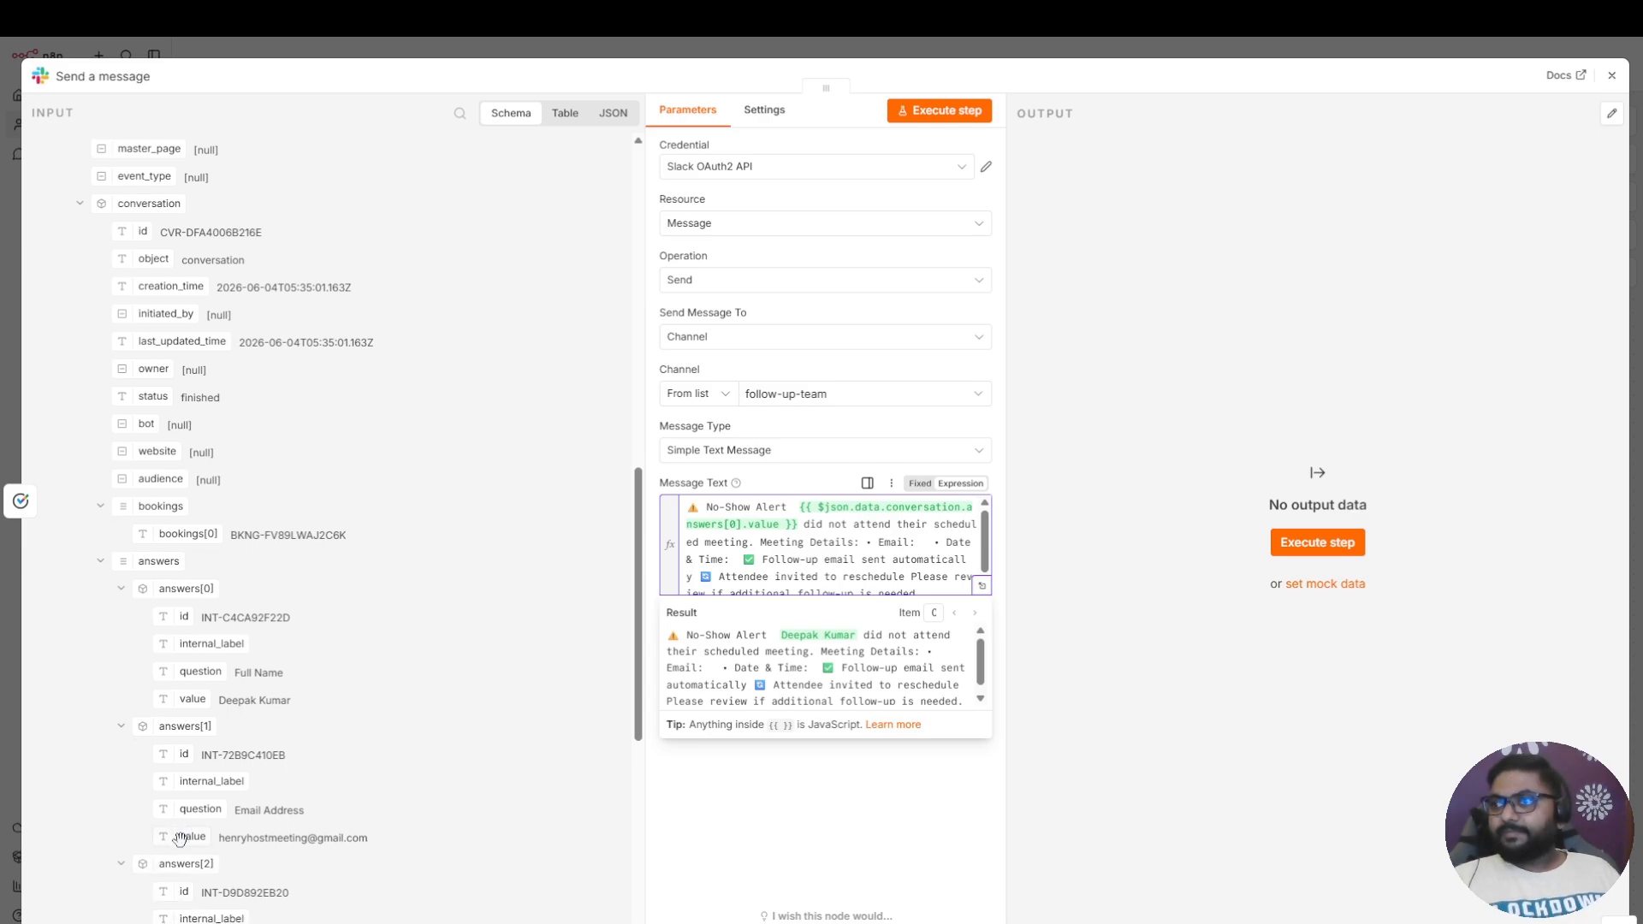
left_click_drag(180, 836, 923, 548)
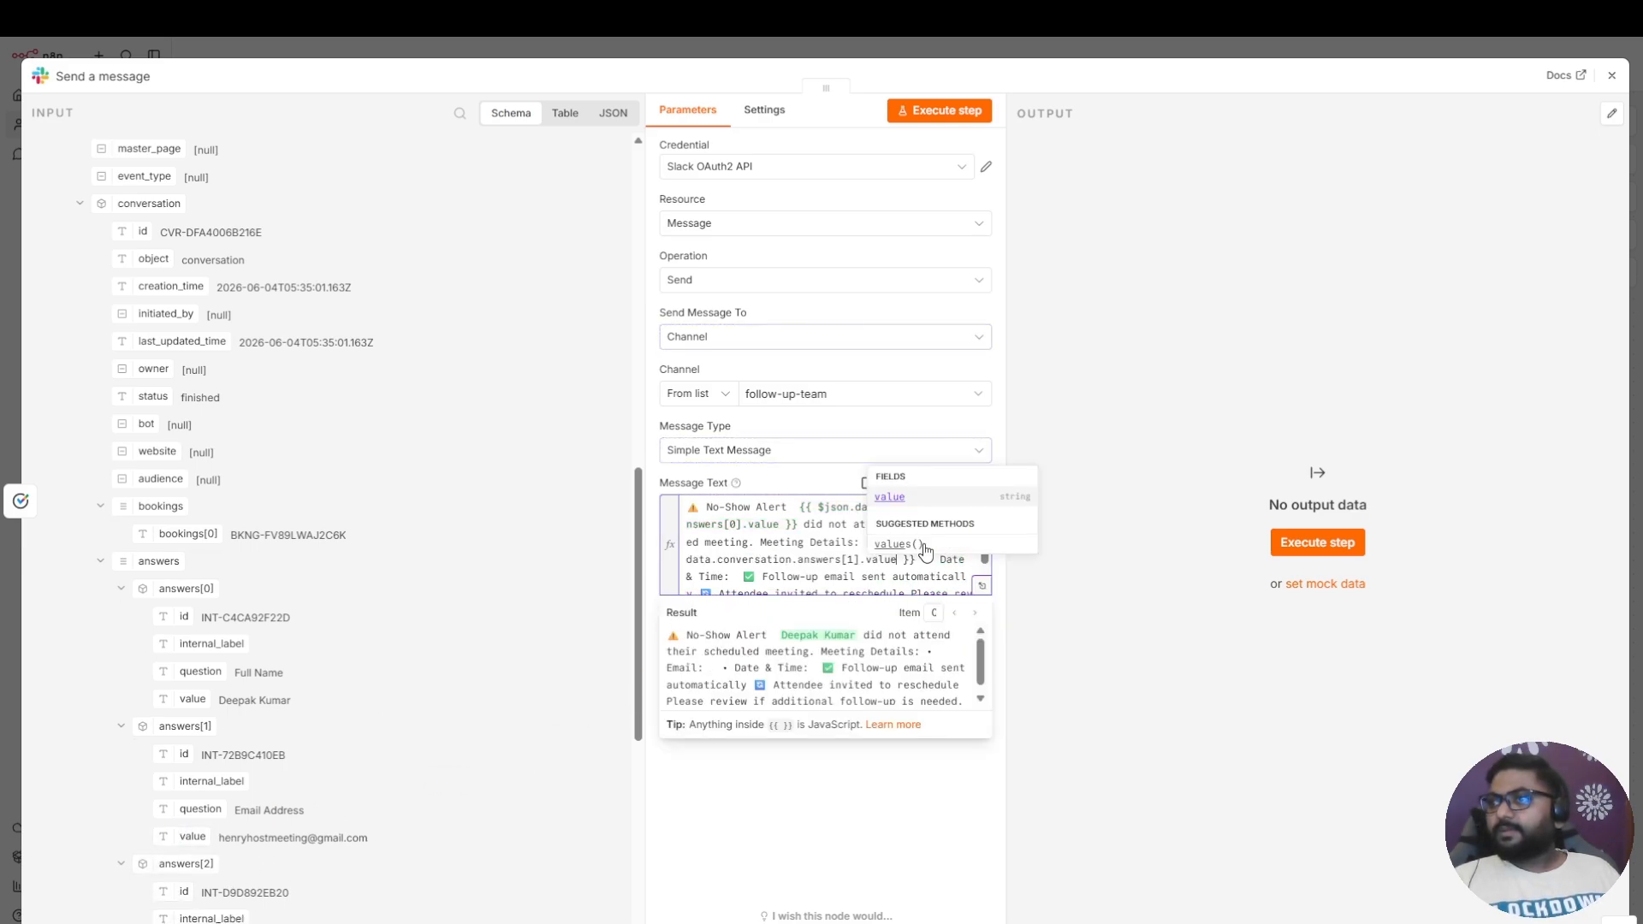
left_click(926, 564)
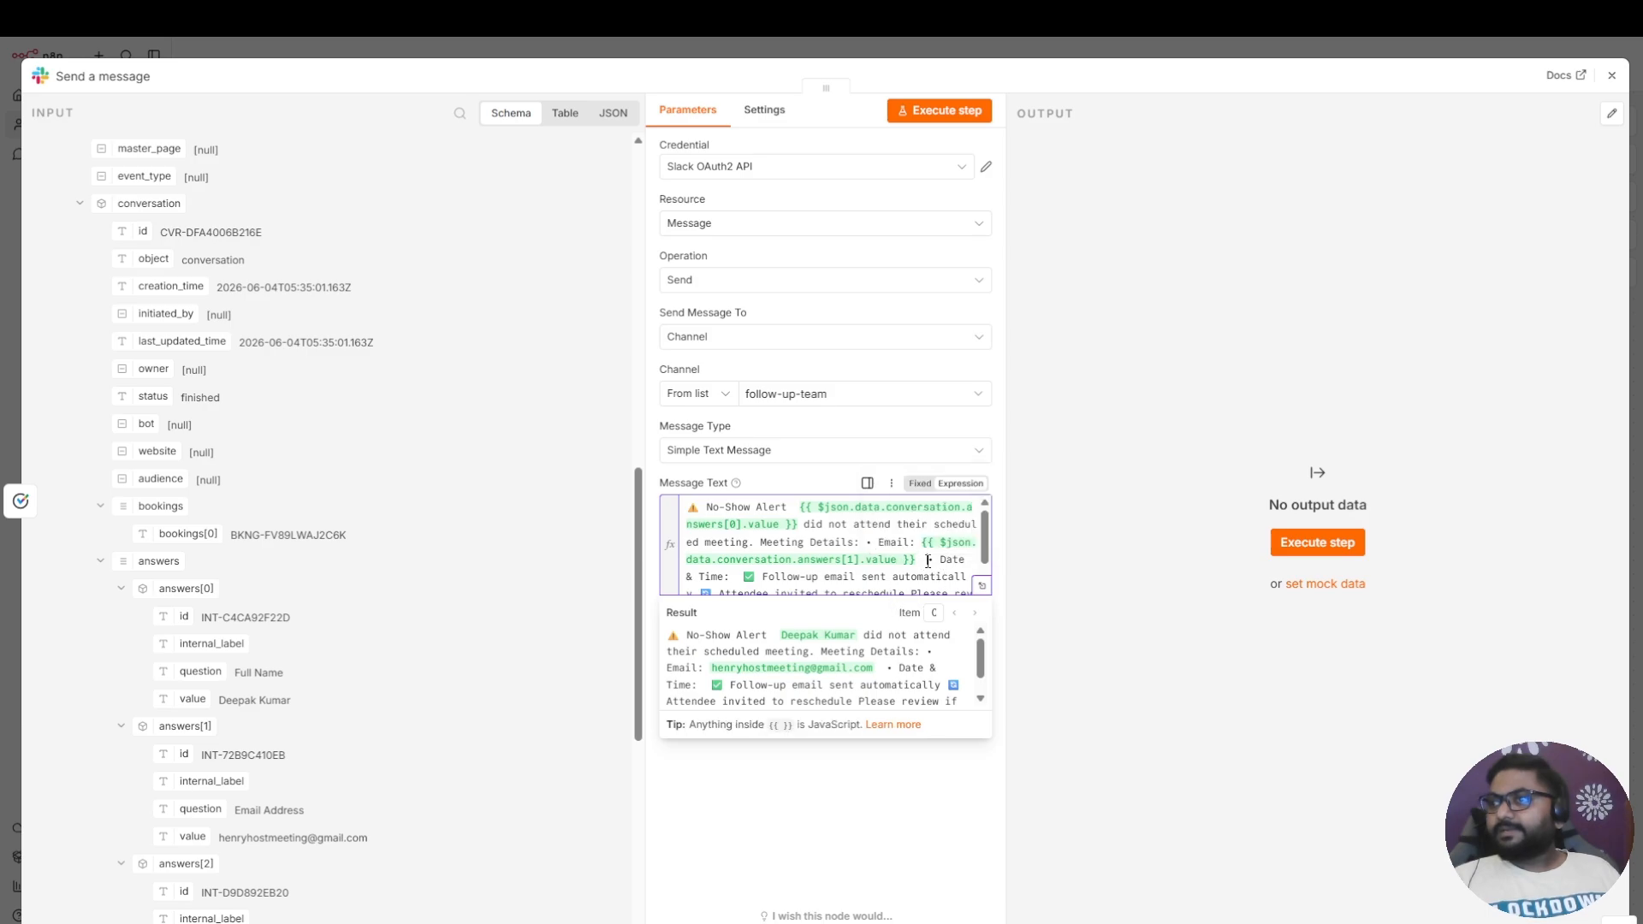
key("Return")
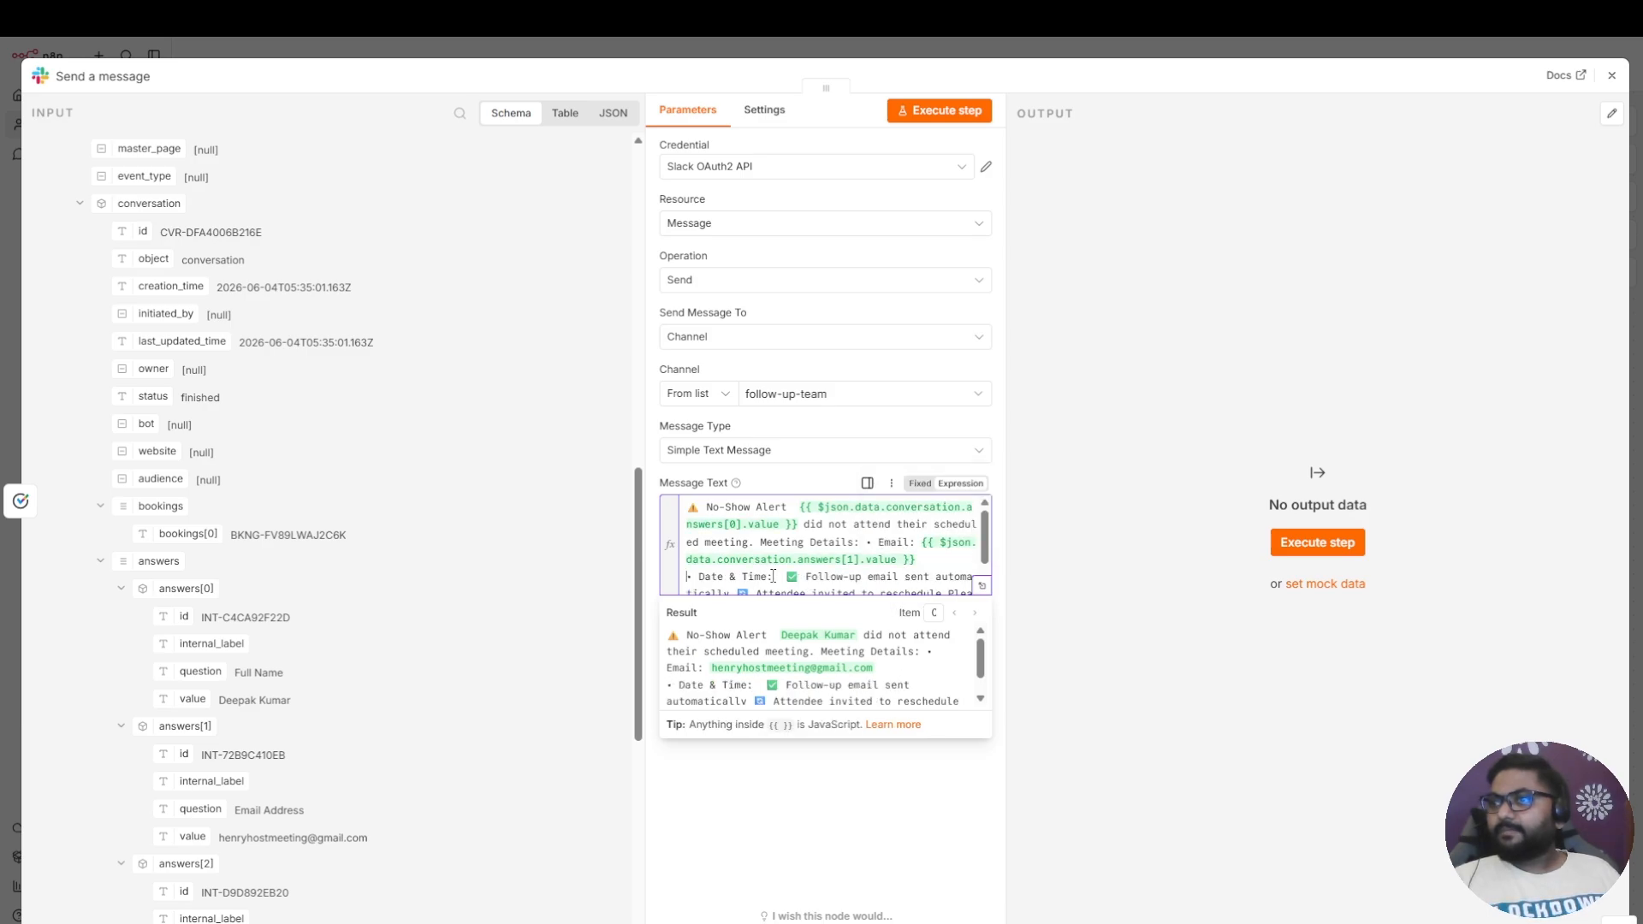
Insert the booking's starting_time from the OnceHub Trigger data after "Date & Time:" in the message text
left_click(774, 576)
scroll(342, 592, "up", 5)
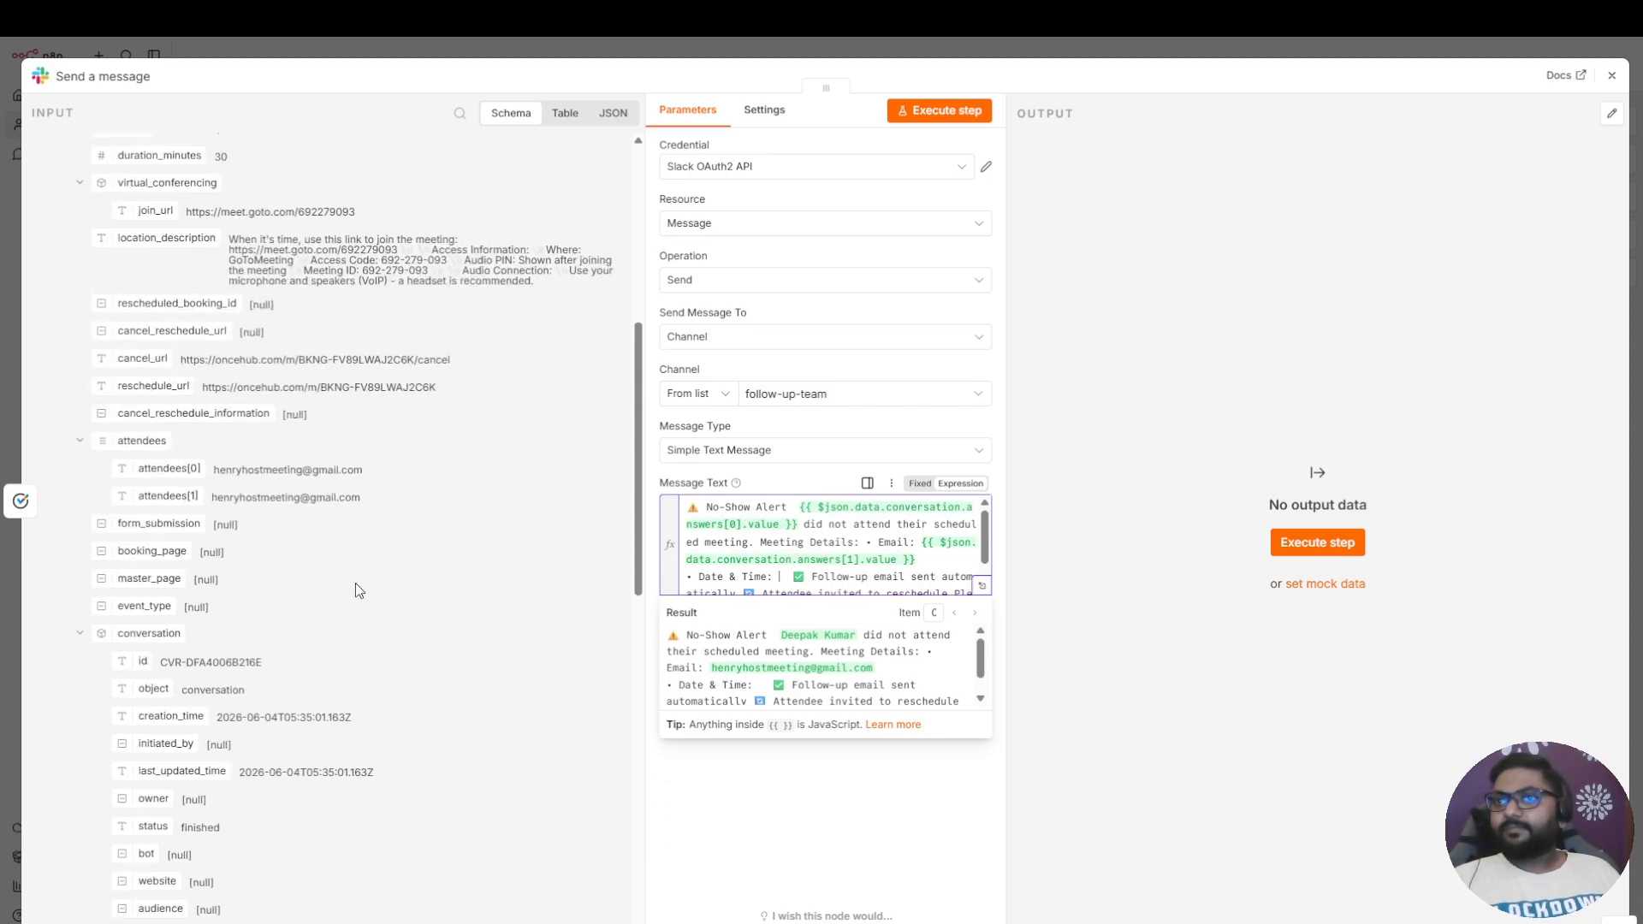
scroll(356, 583, "up", 6)
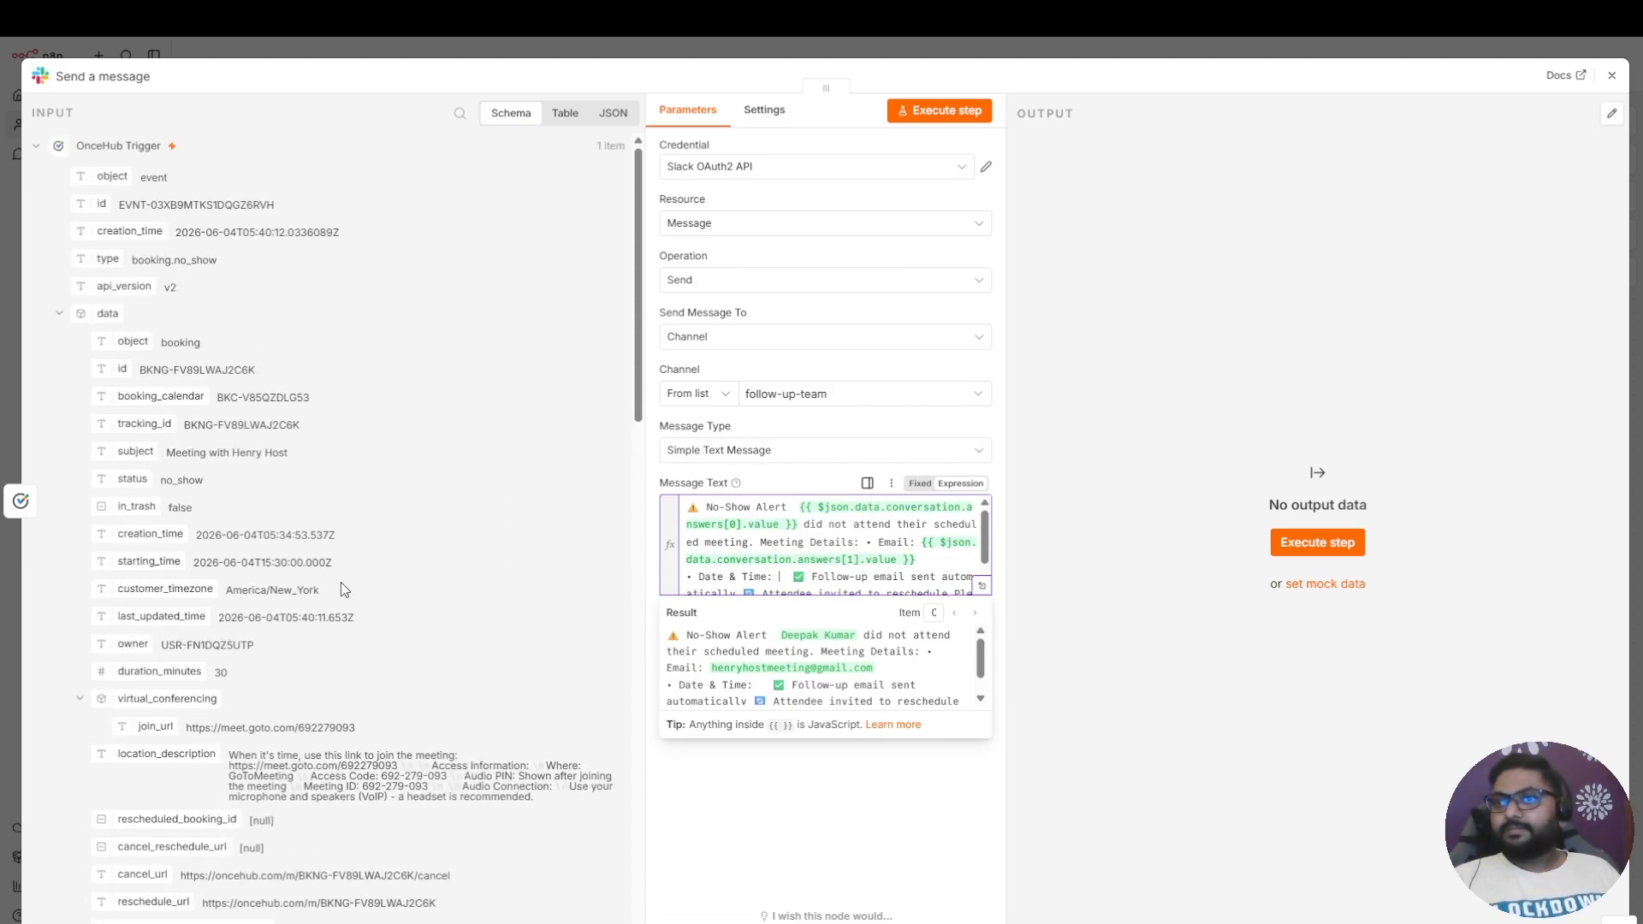
left_click_drag(152, 562, 779, 580)
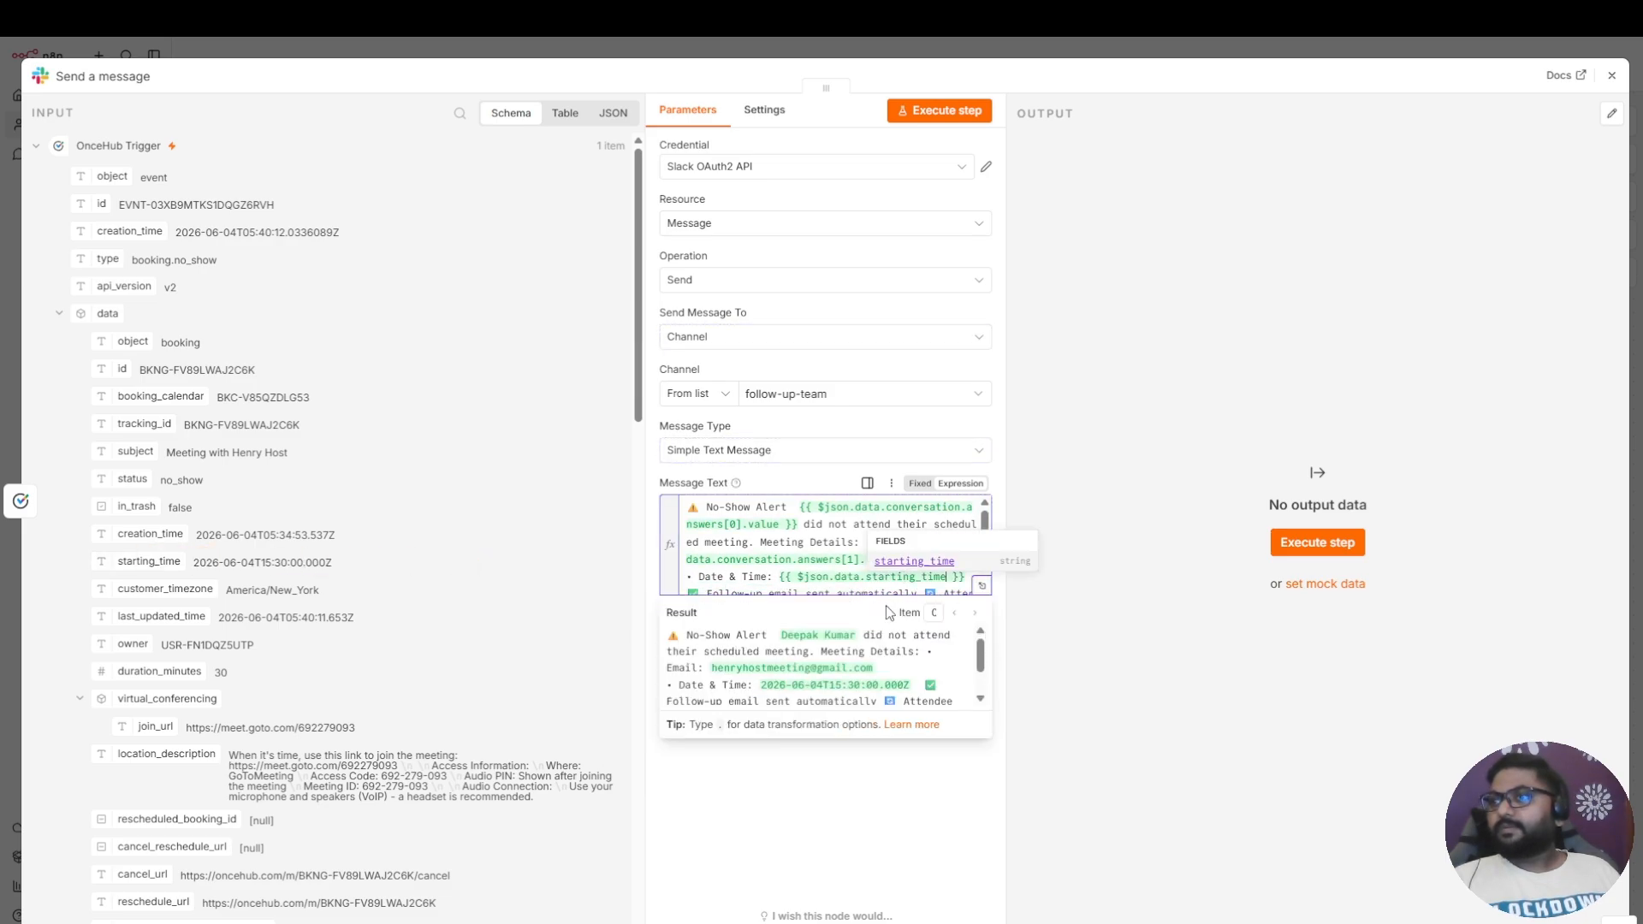
Break the message text so that "Follow-up email sent automatically" and "Meeting Details:" each start on a new line
scroll(800, 579, "down", 1)
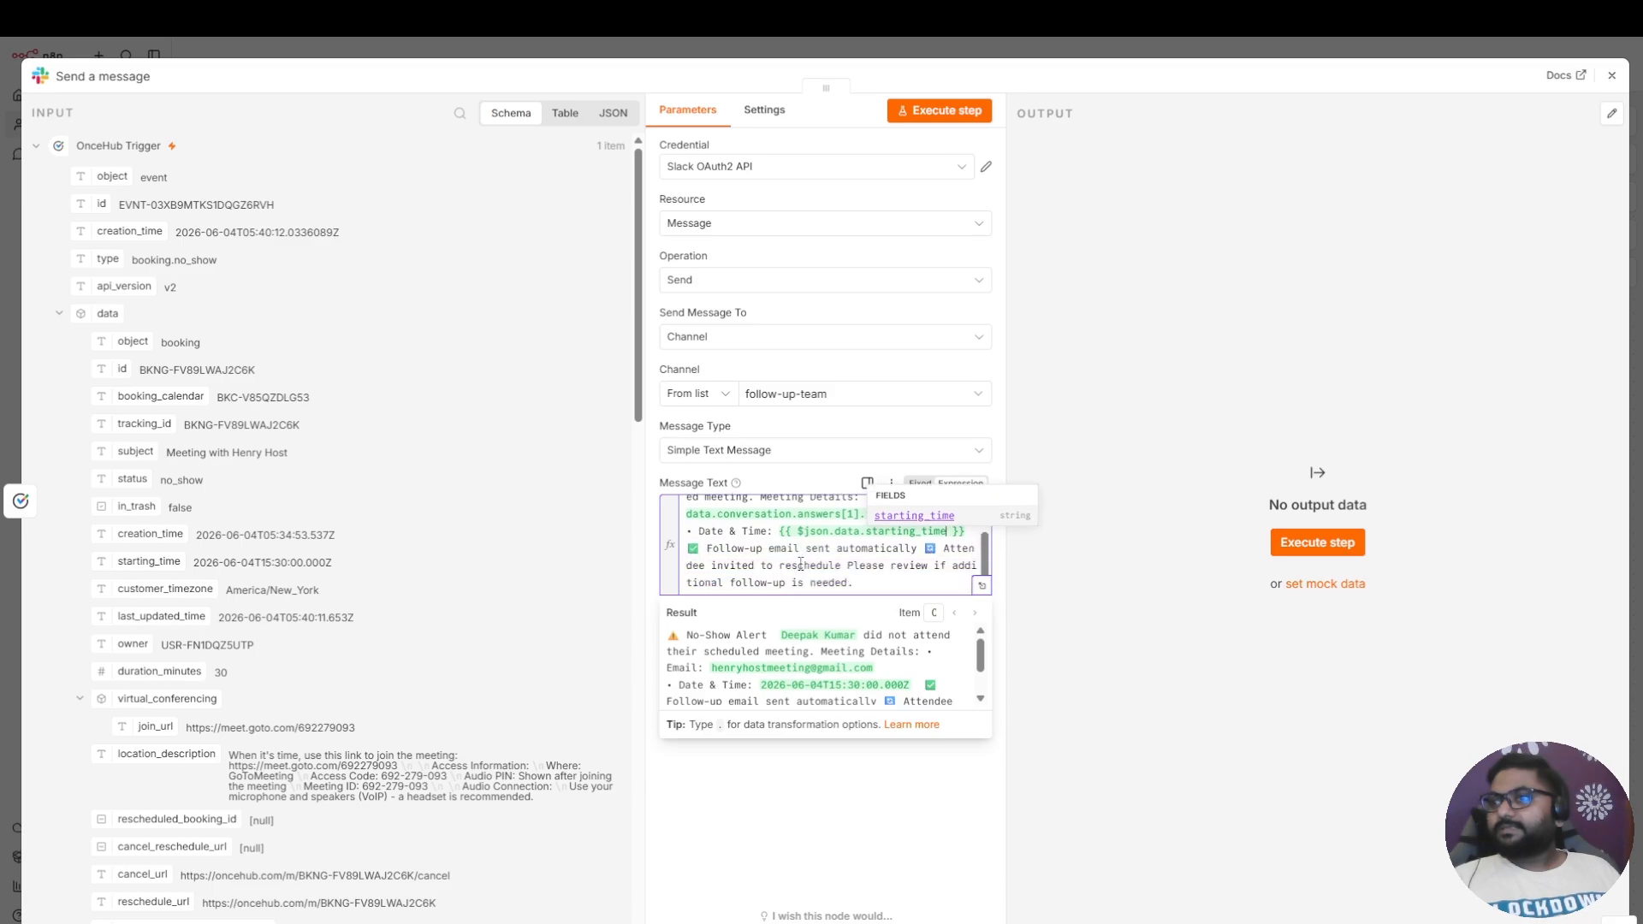
left_click(974, 532)
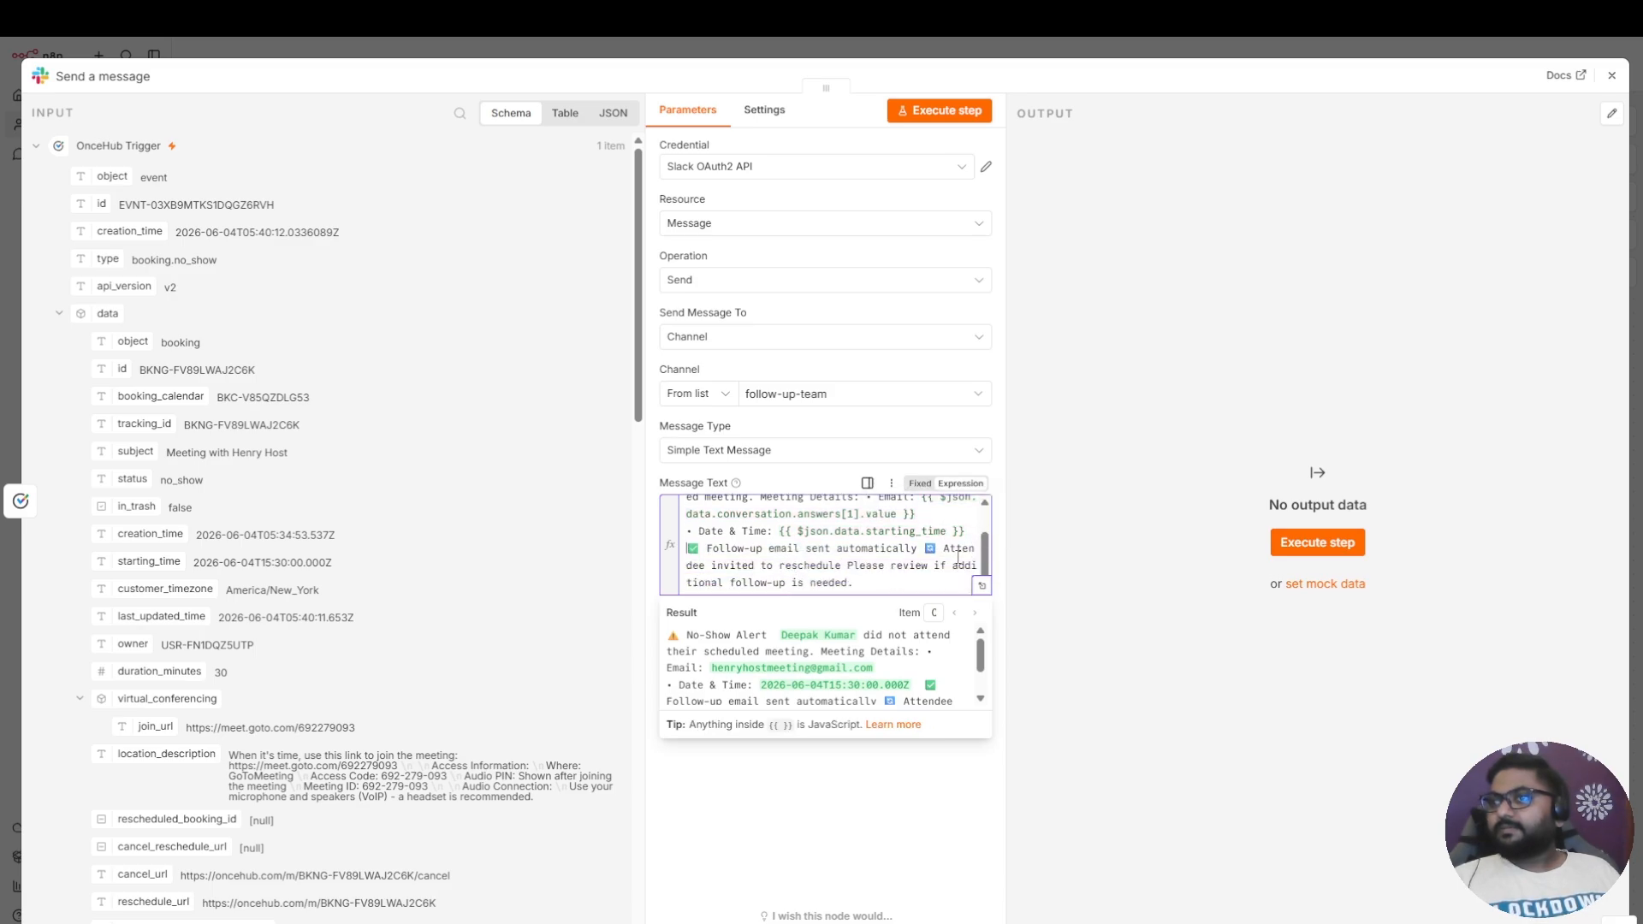
key("Return")
scroll(941, 560, "up", 1)
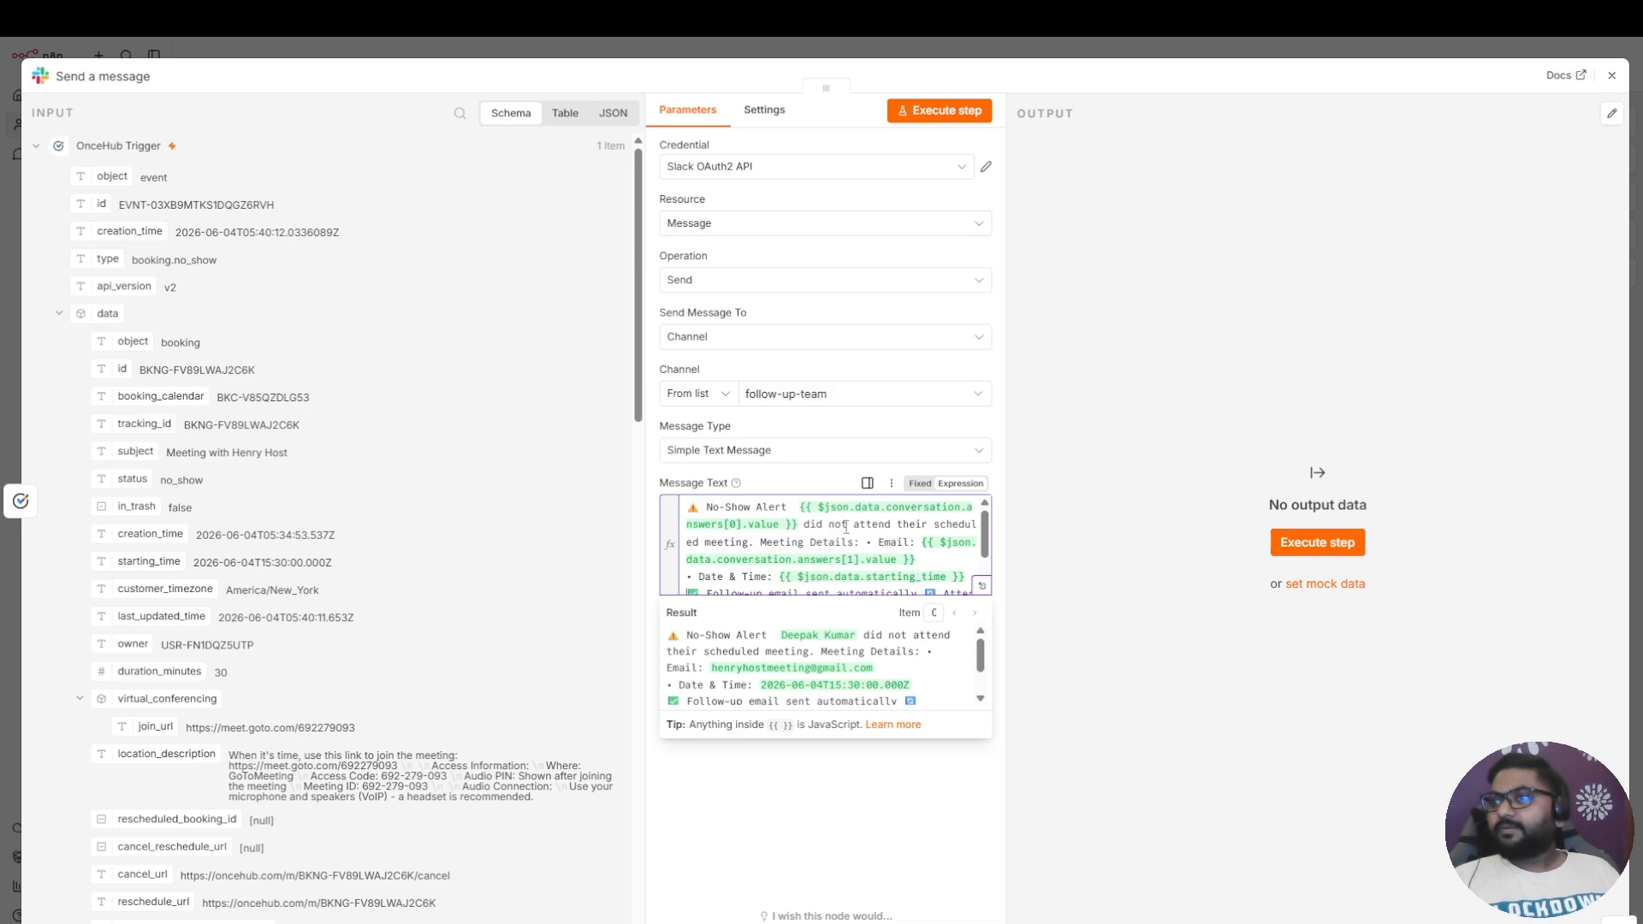
left_click(747, 548)
key("Return")
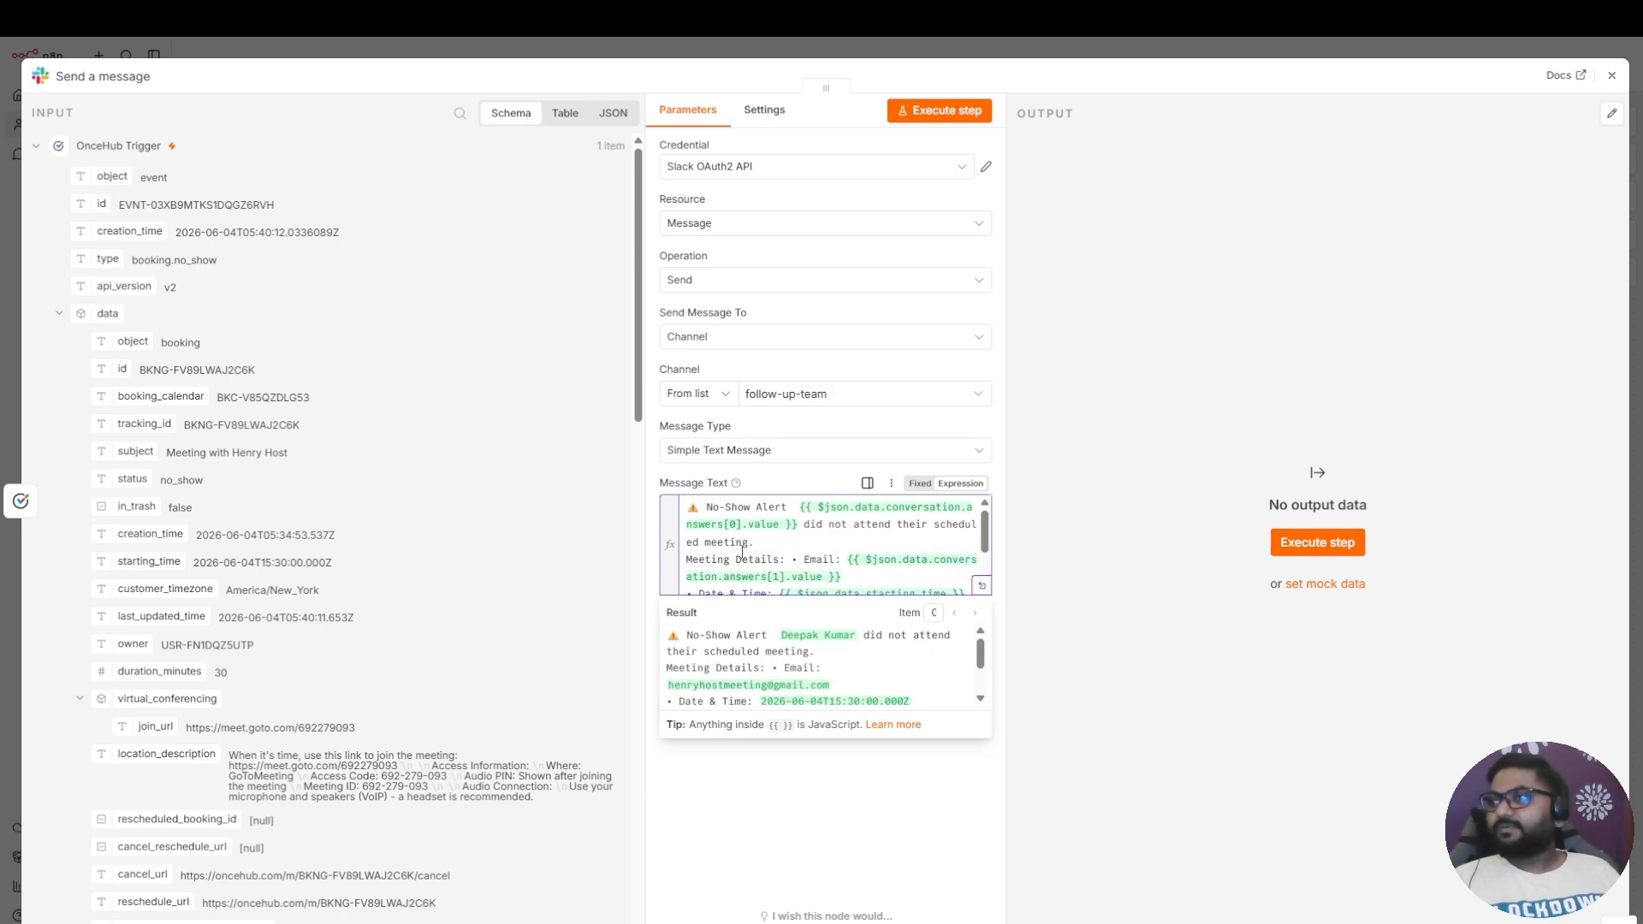
Execute the Slack message step and switch to Slack to check the alert in the follow-up-team channel
scroll(813, 547, "down", 2)
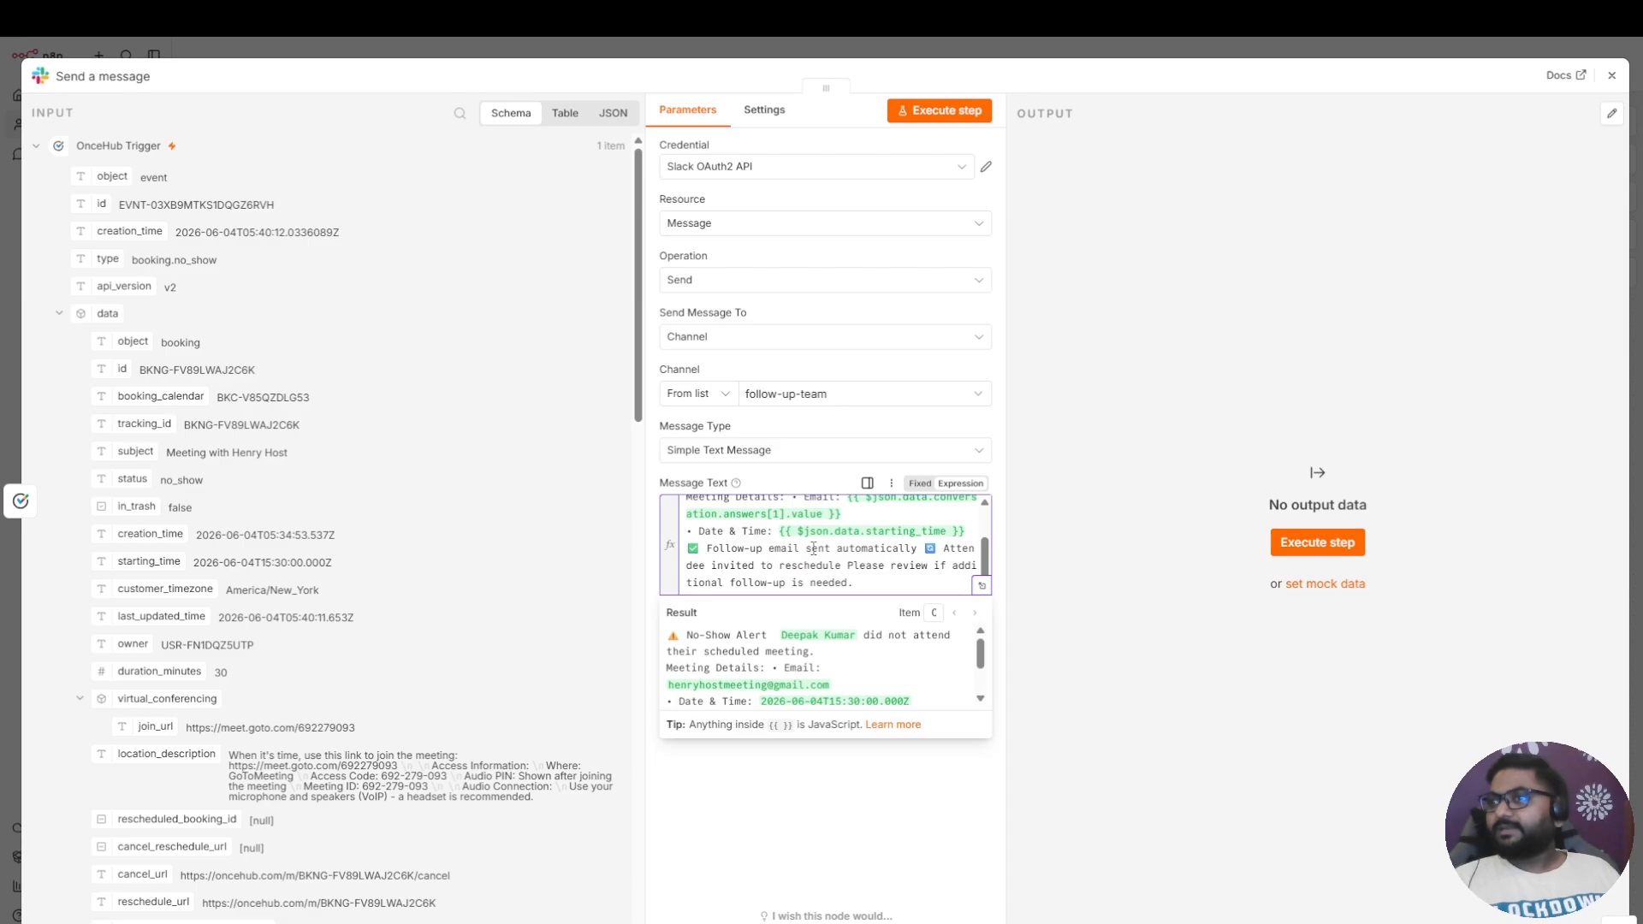
left_click(1326, 550)
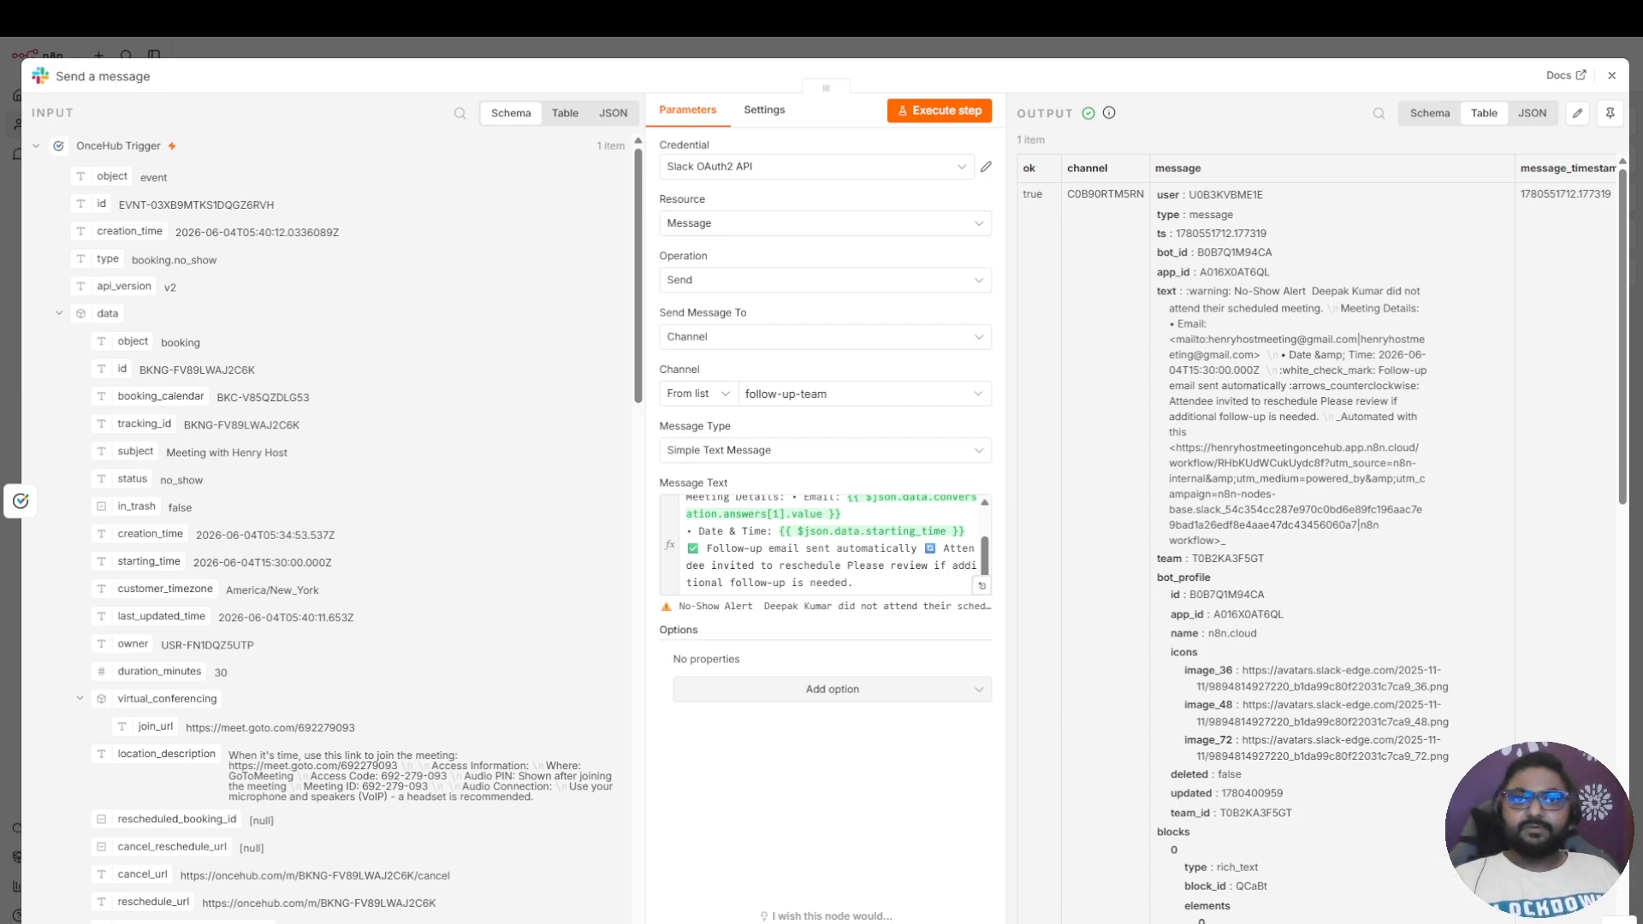
key("ctrl+Tab")
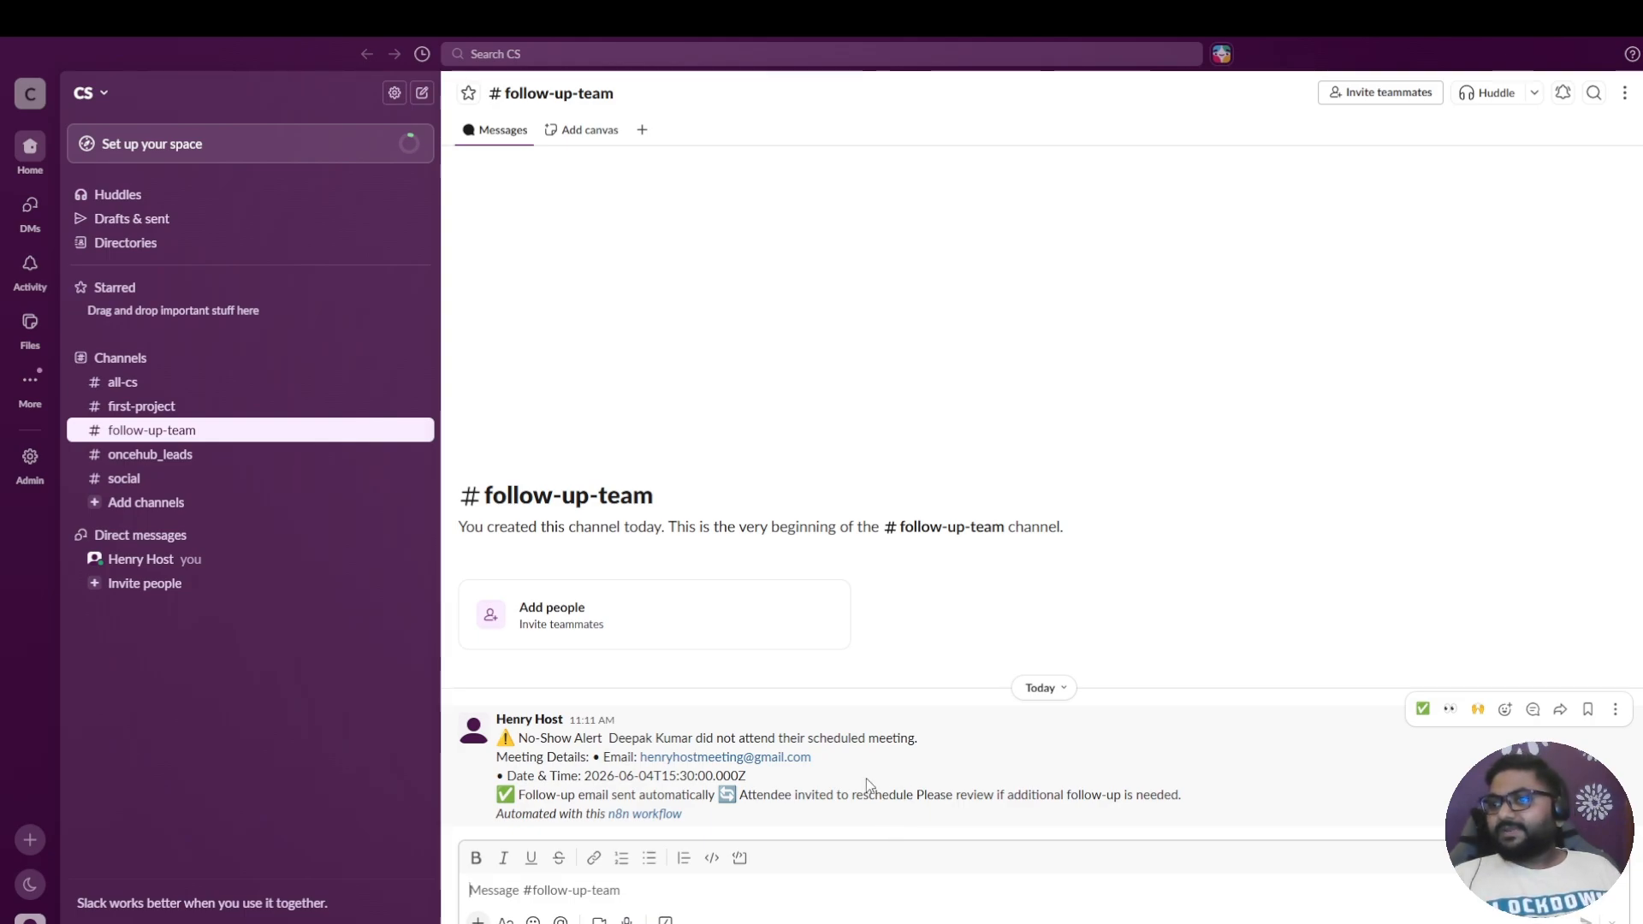
left_click(953, 797)
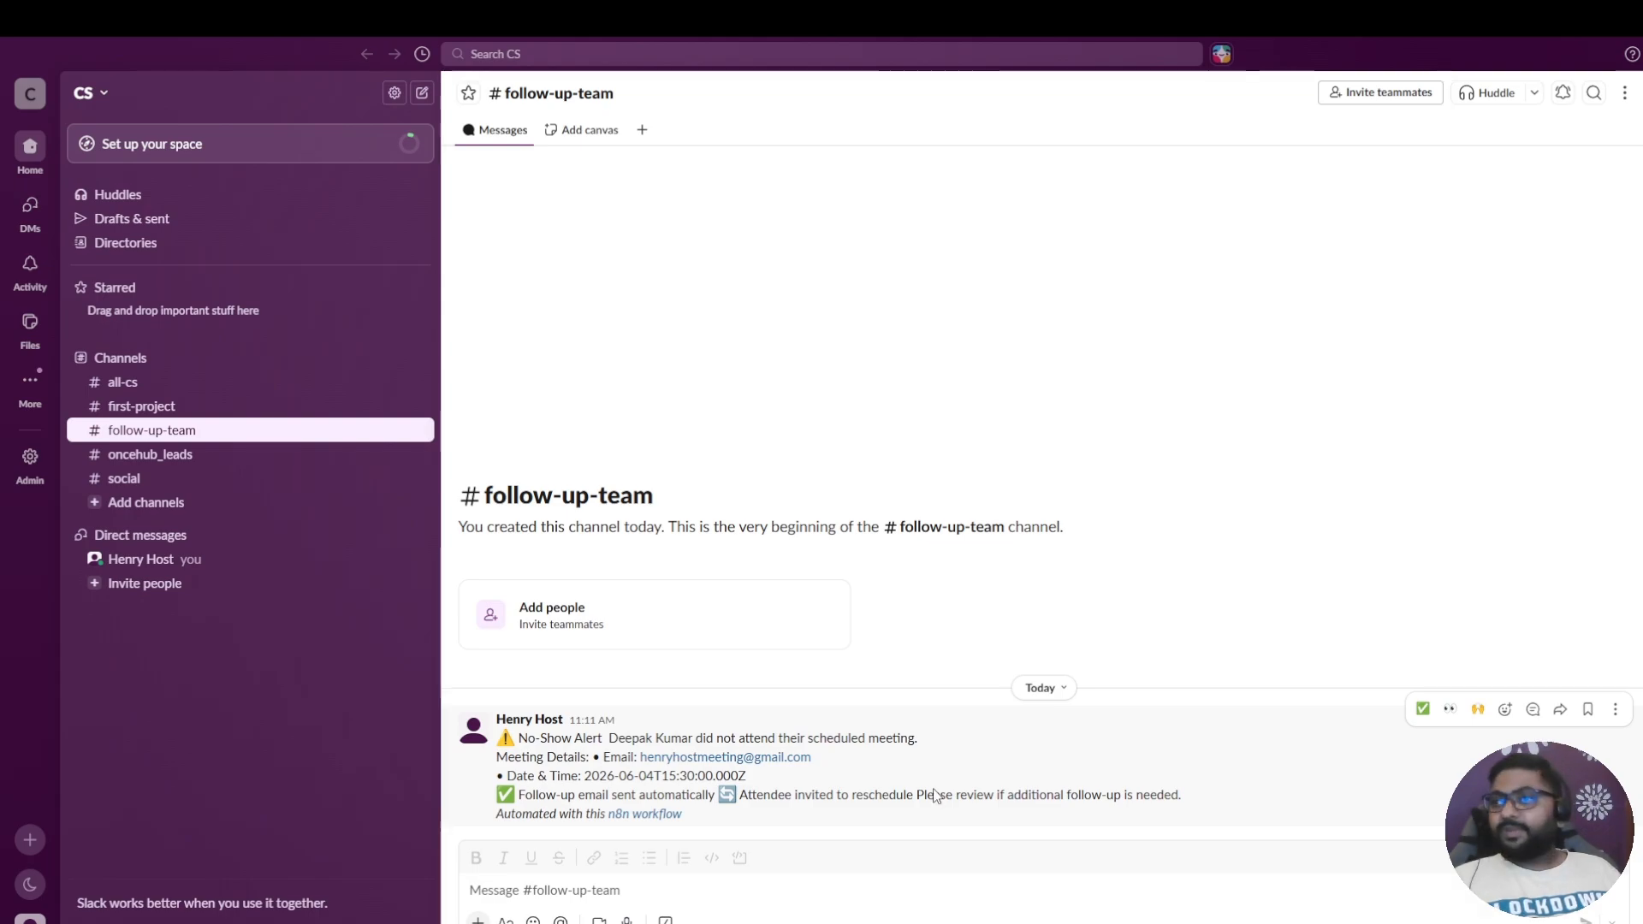
Switch back to n8n and add a Gmail "Send a message" action after the Slack step
key("alt+Tab")
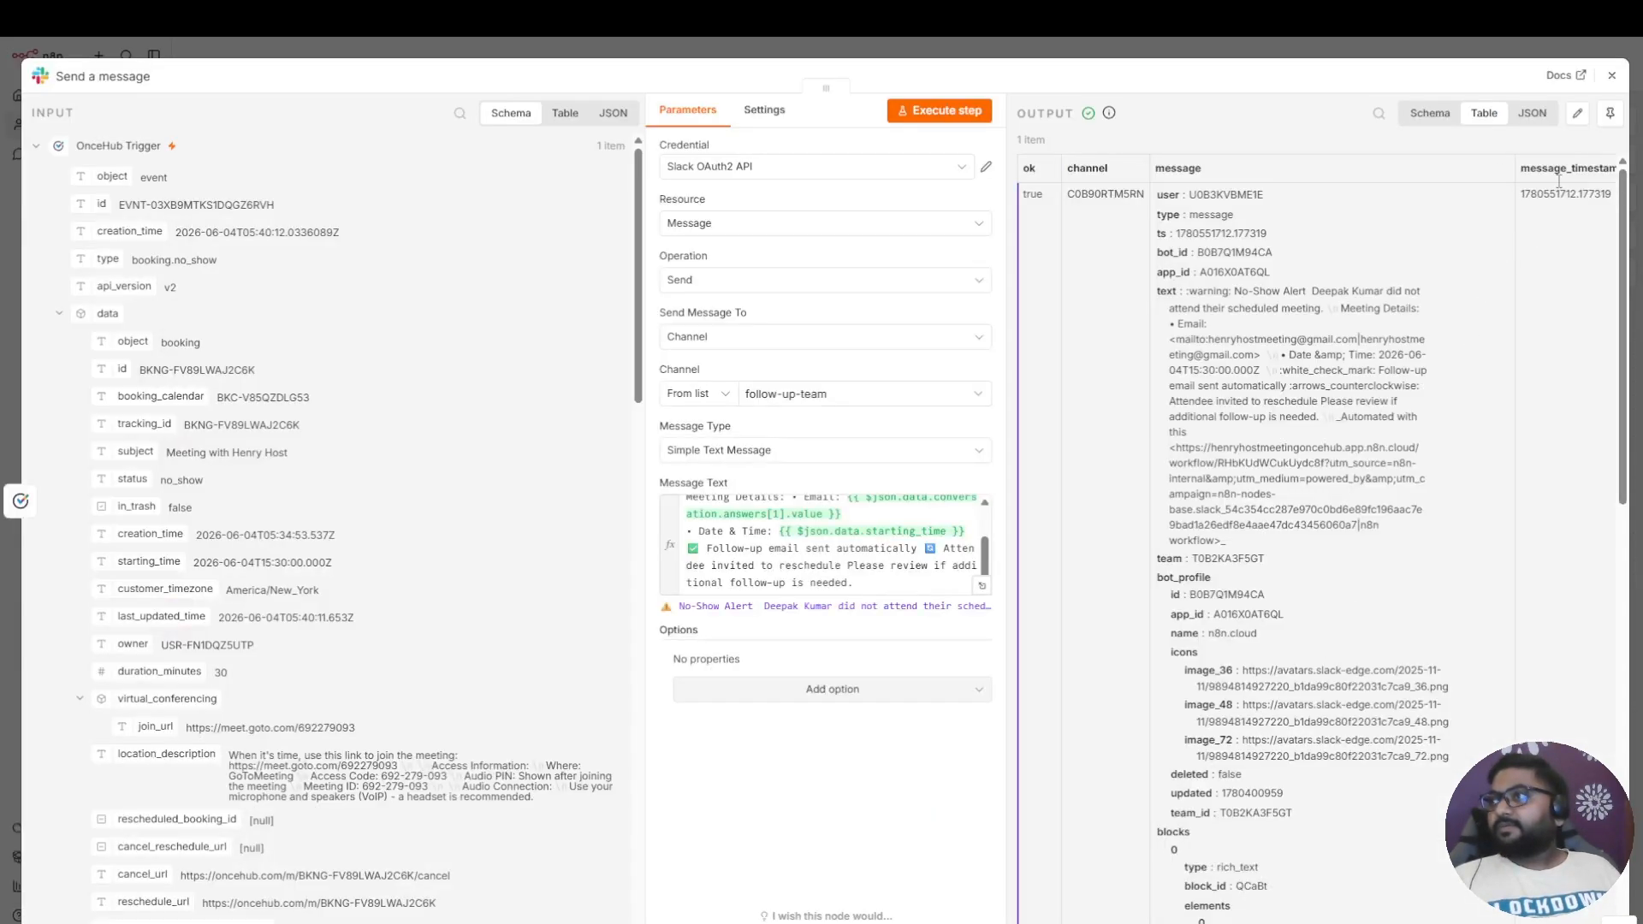
left_click(1611, 75)
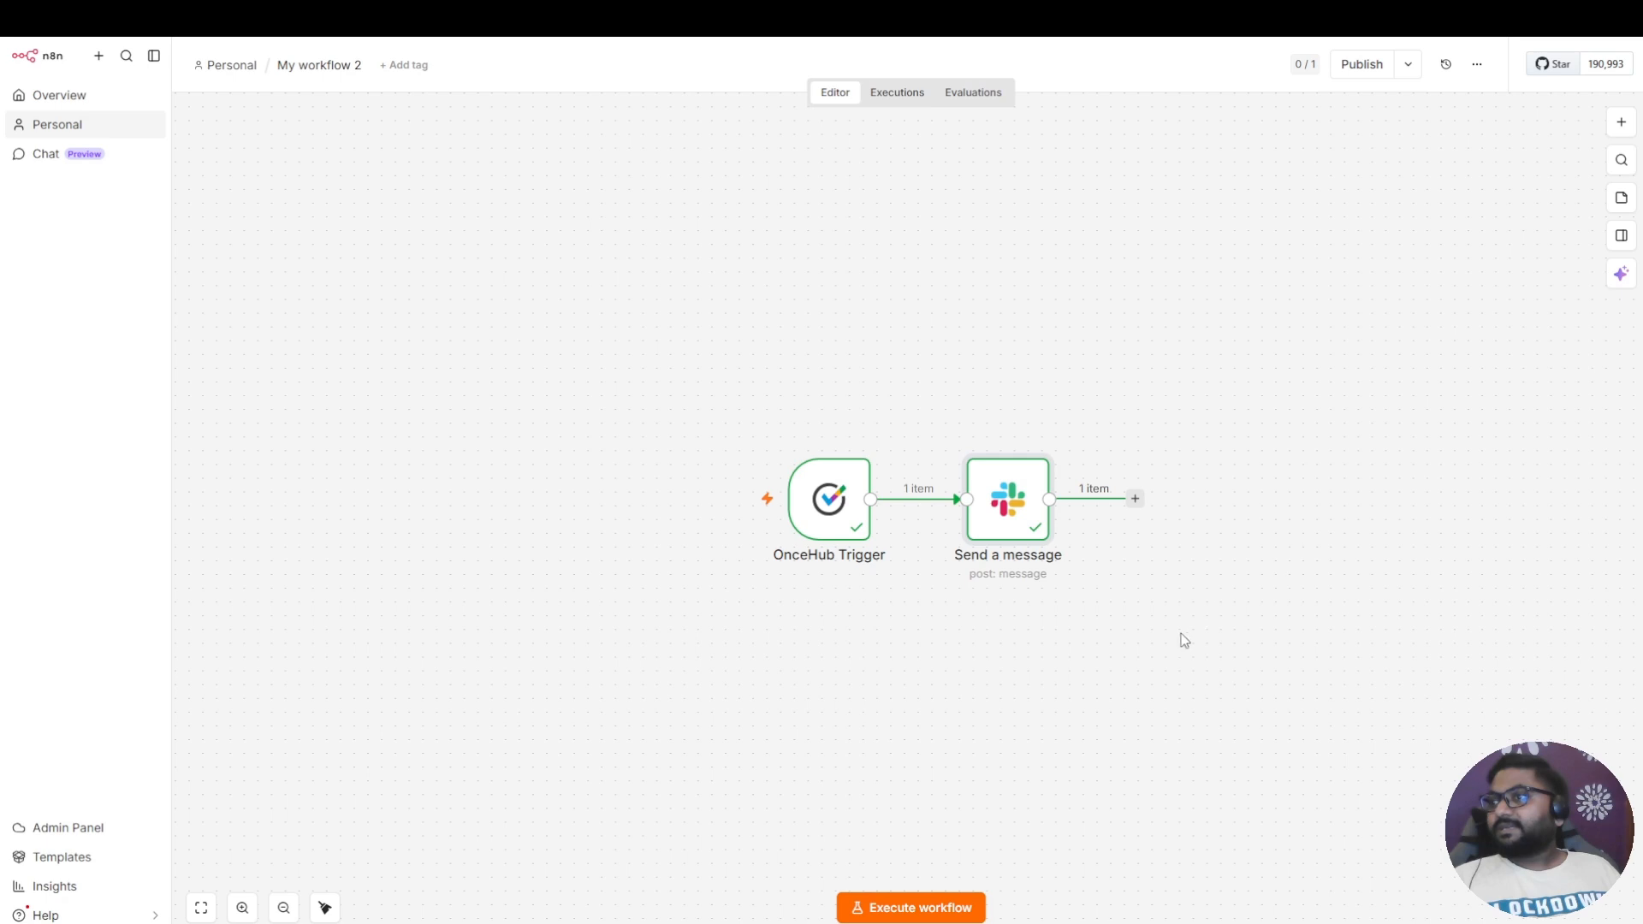
left_click(1138, 498)
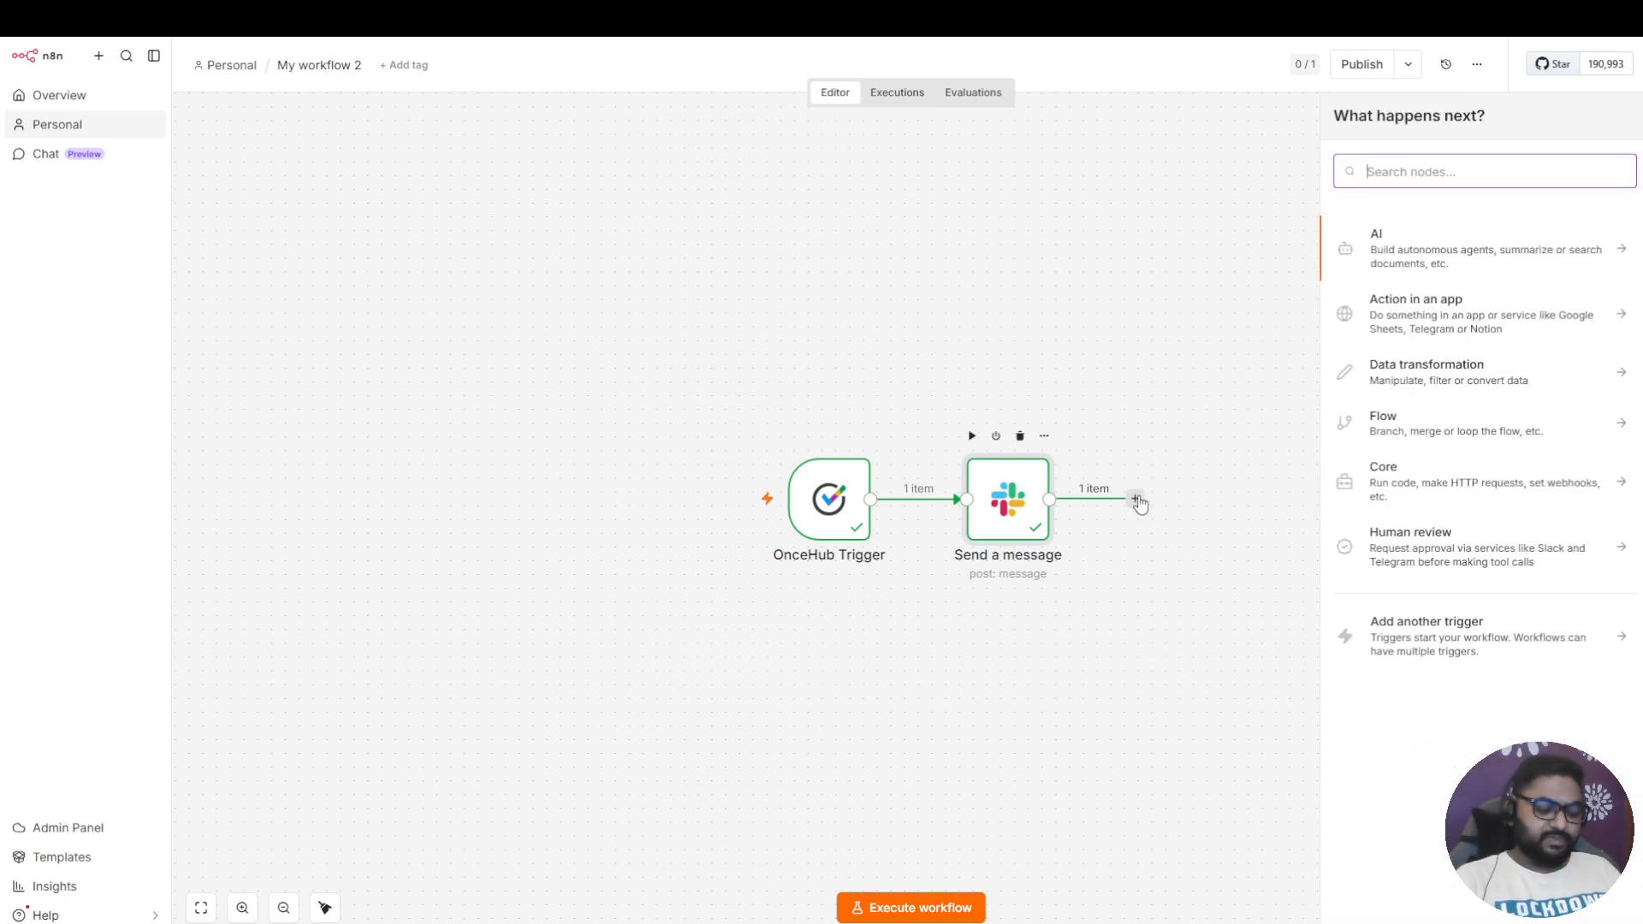
type("Gmail")
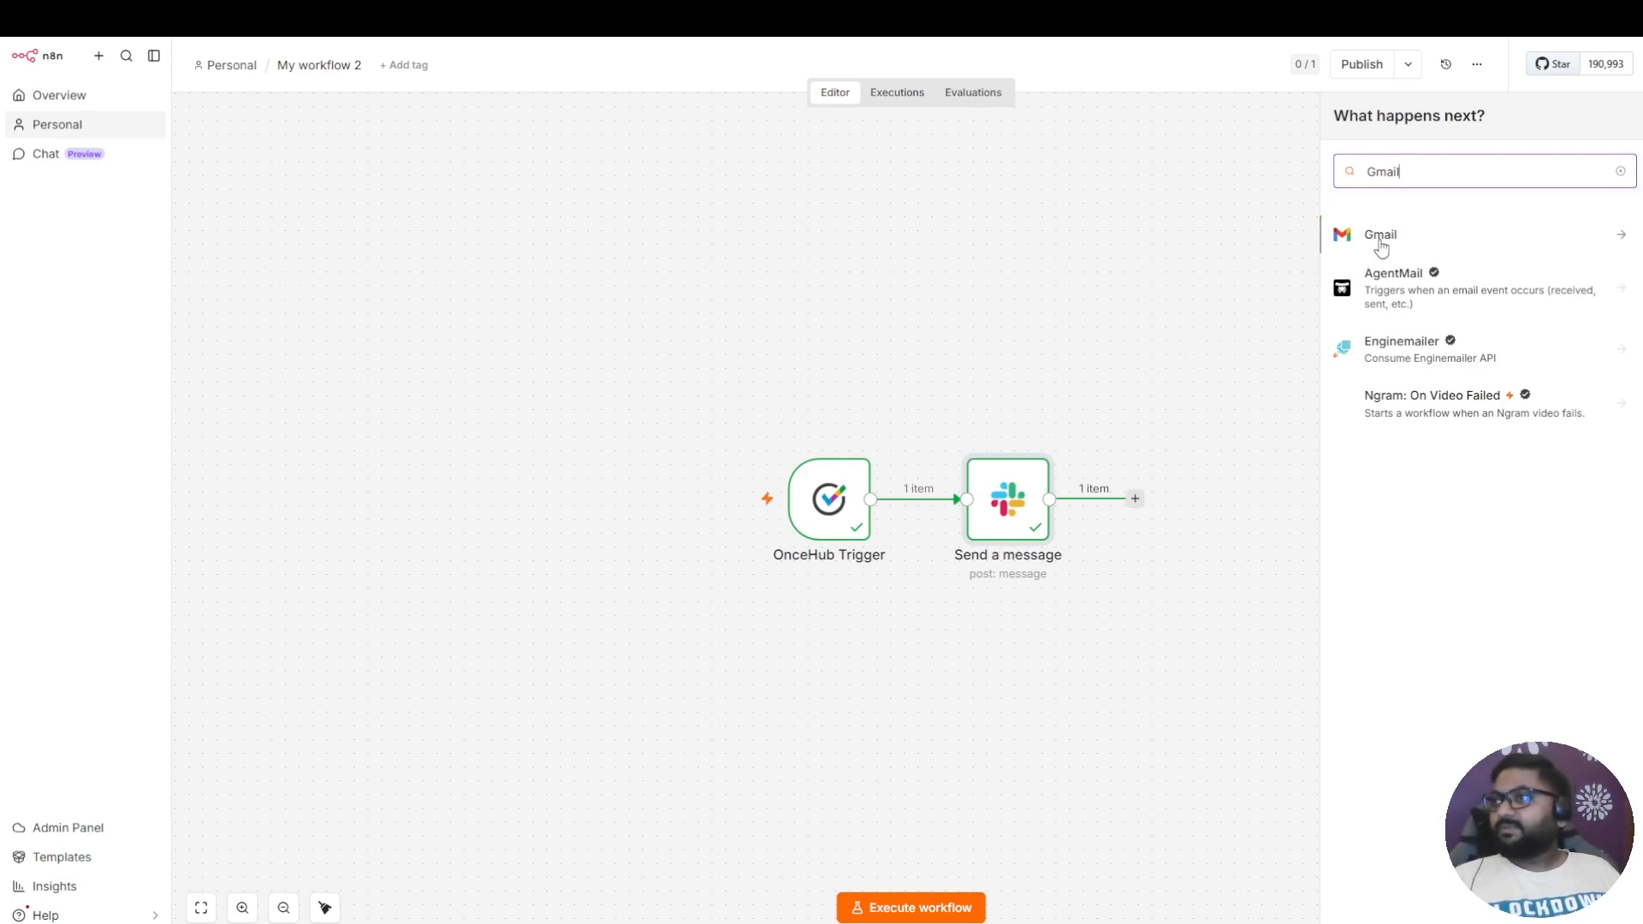
left_click(1379, 236)
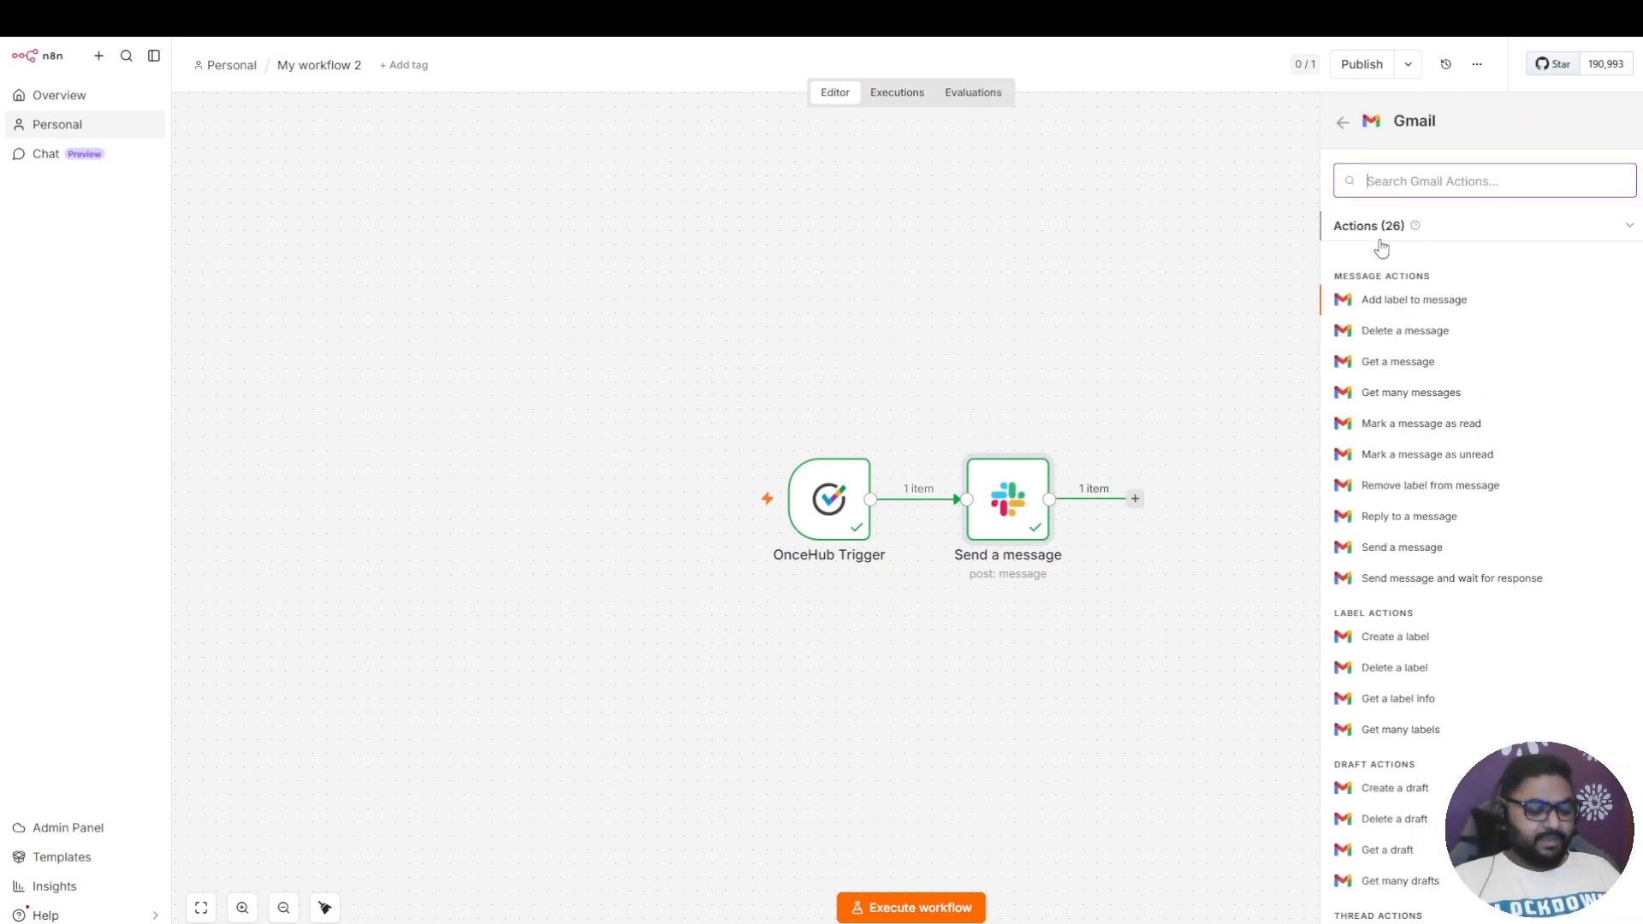
type("Send")
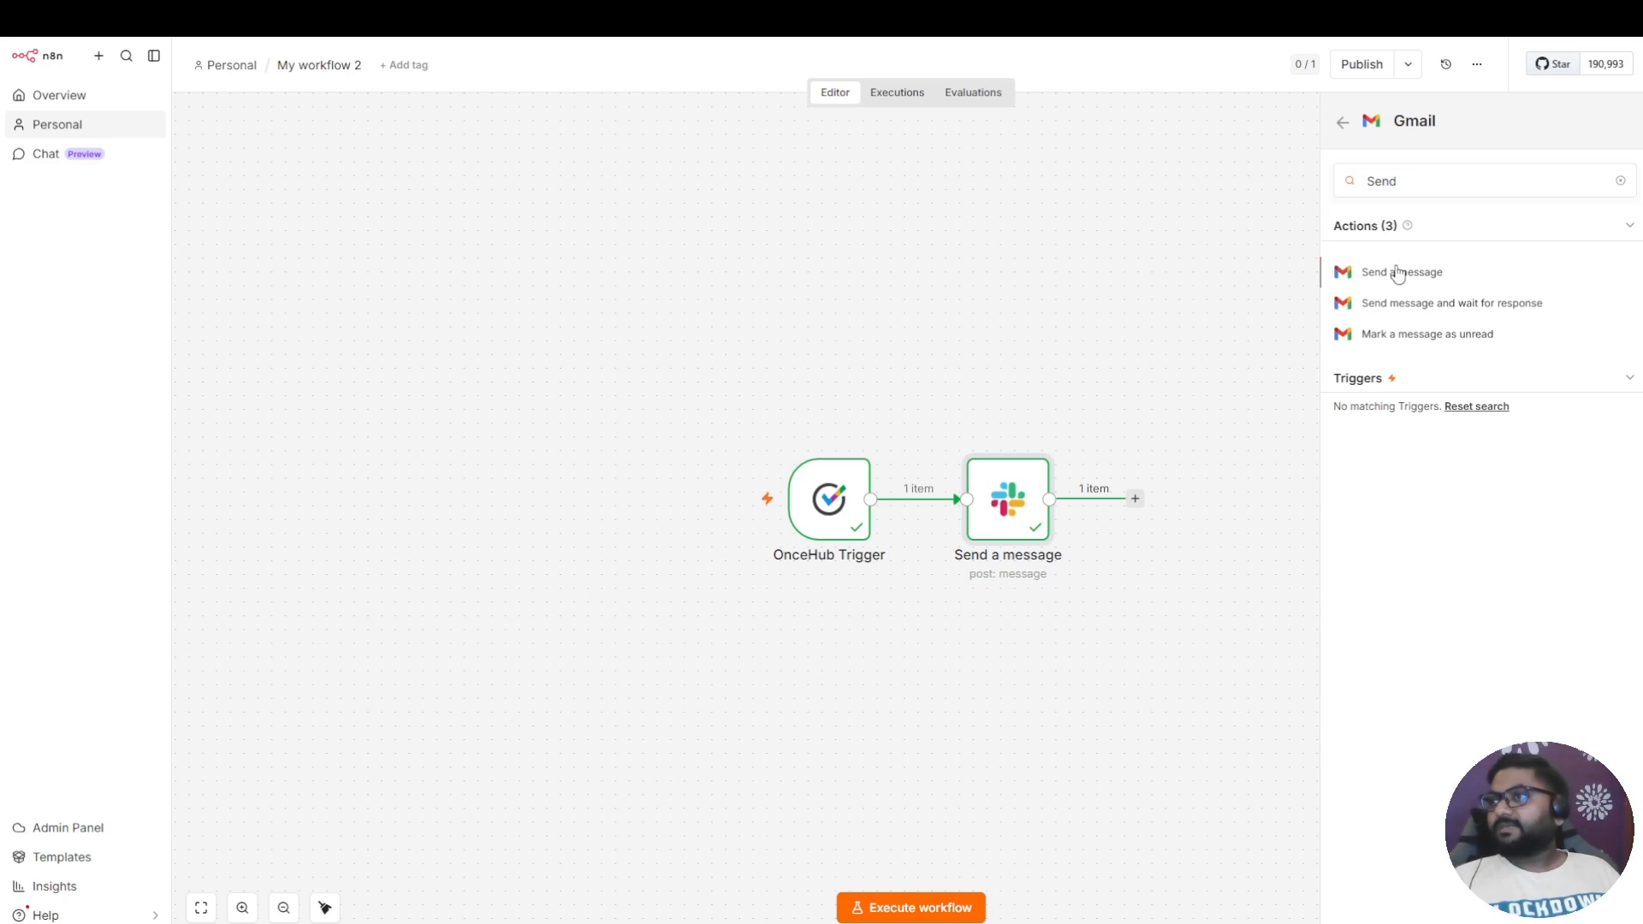
left_click(1396, 272)
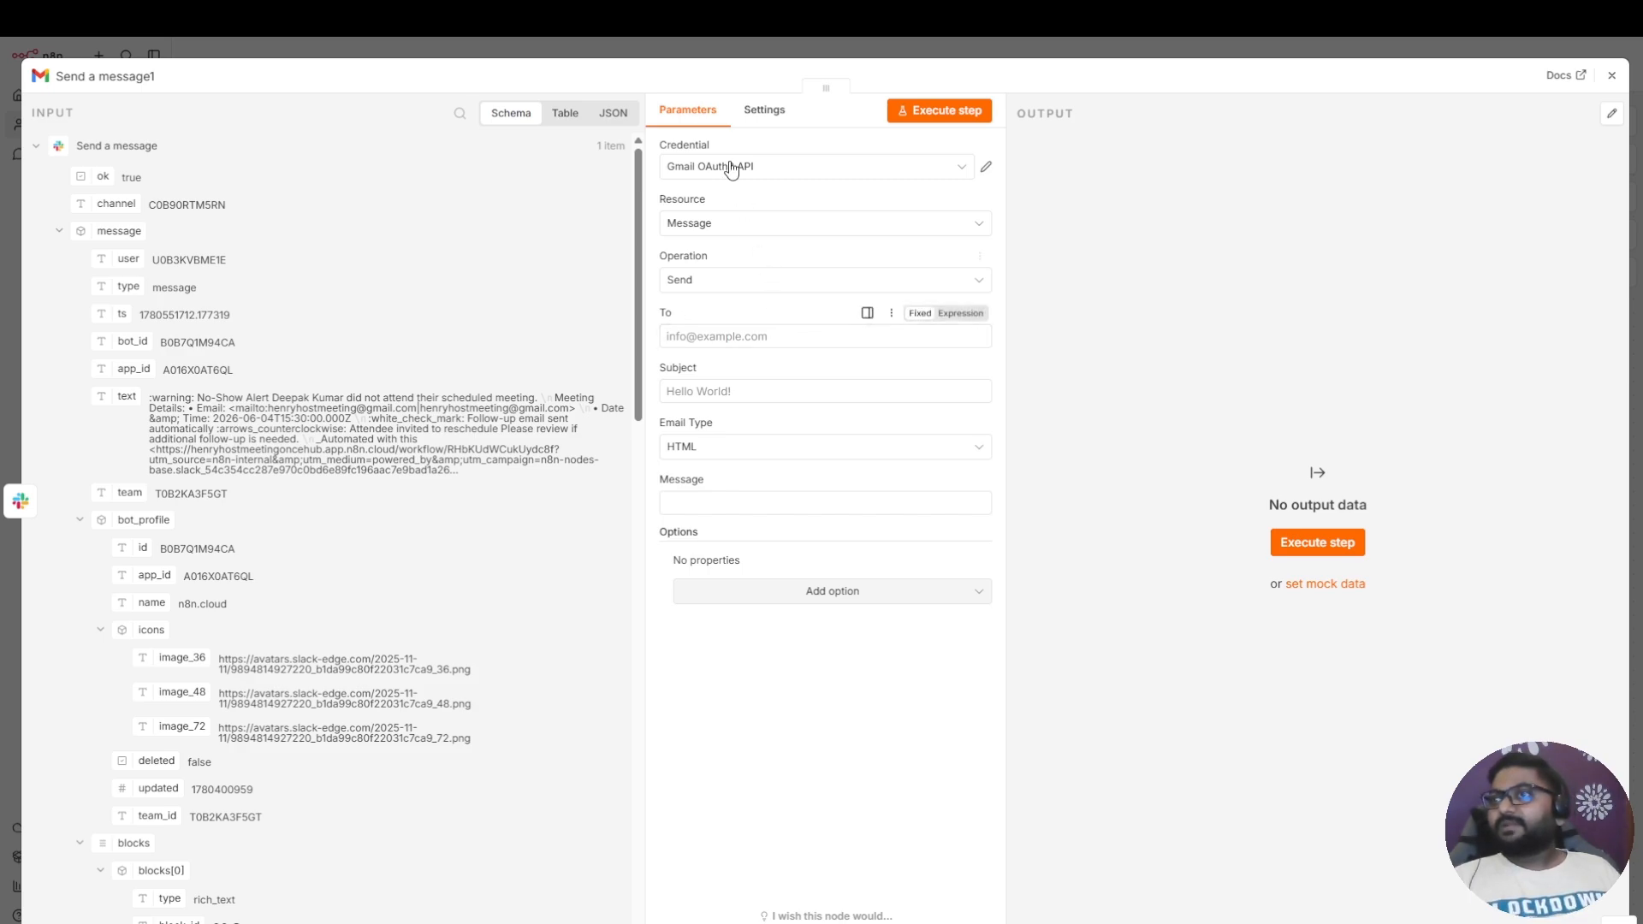
Set the Gmail recipient to the value of the Email Address answer from the OnceHub Trigger data
left_click(734, 337)
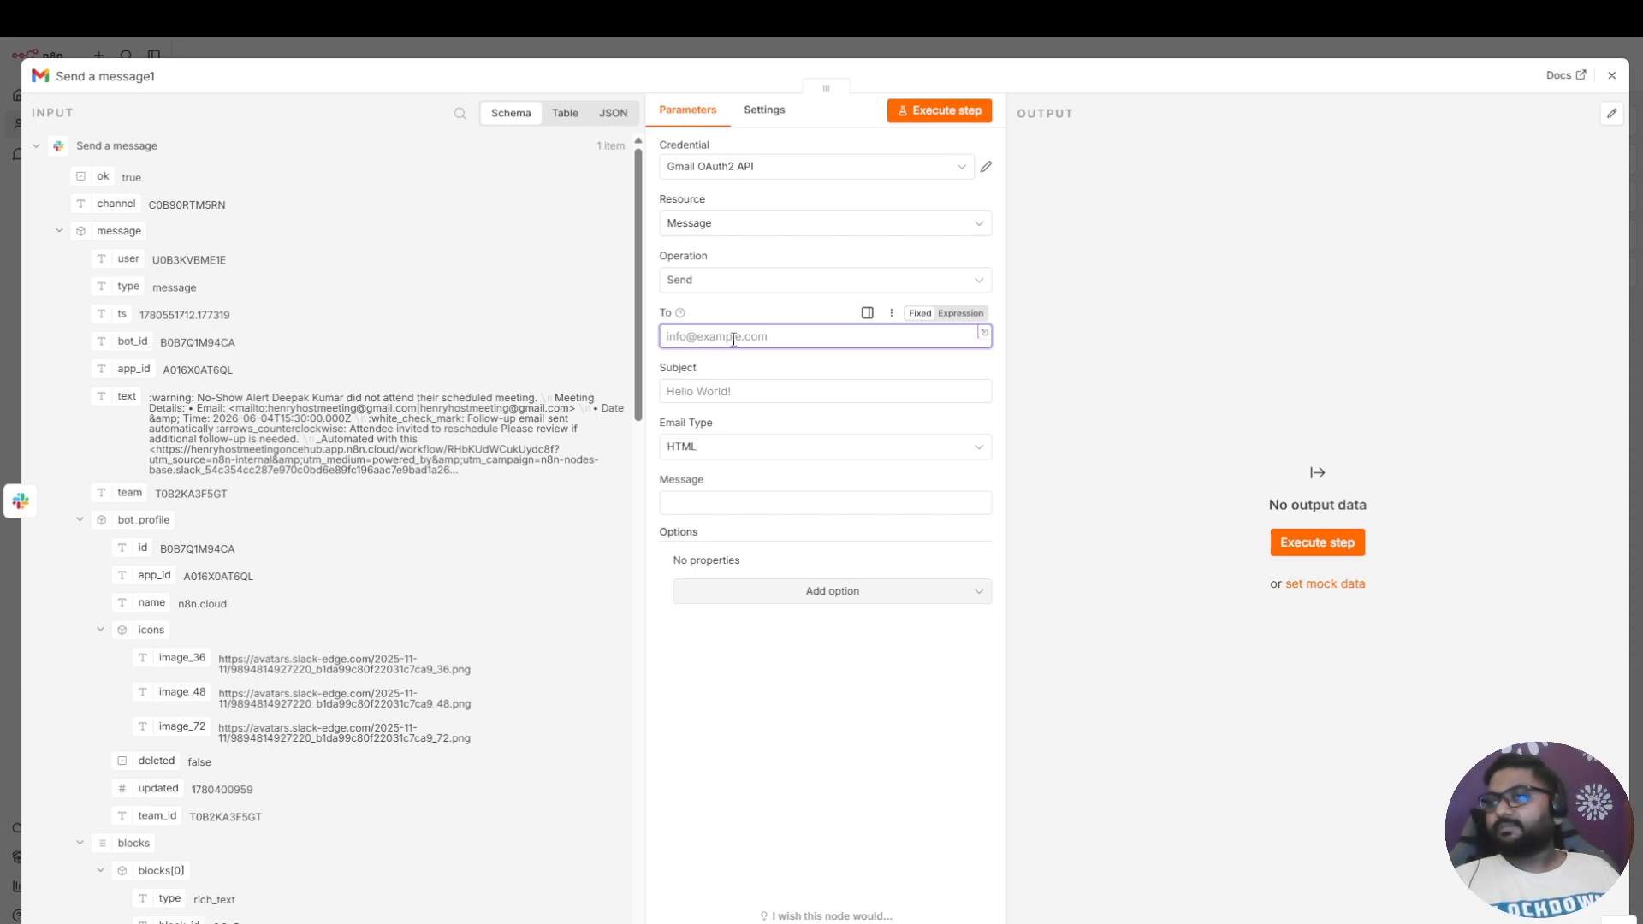
scroll(239, 667, "down", 15)
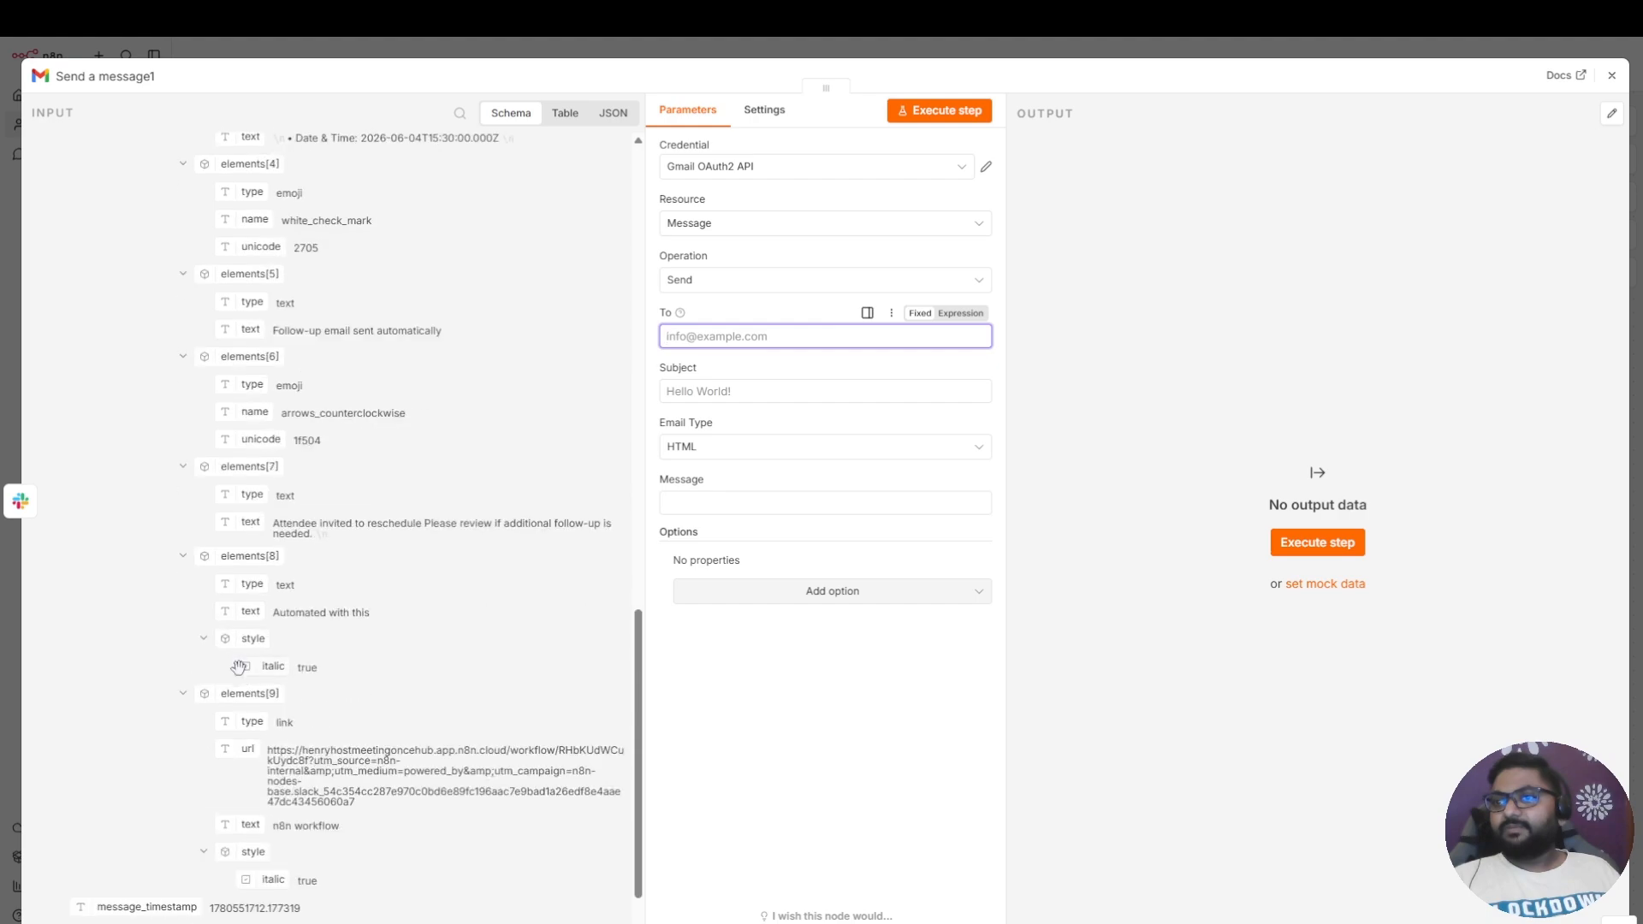
scroll(239, 667, "down", 2)
left_click(86, 856)
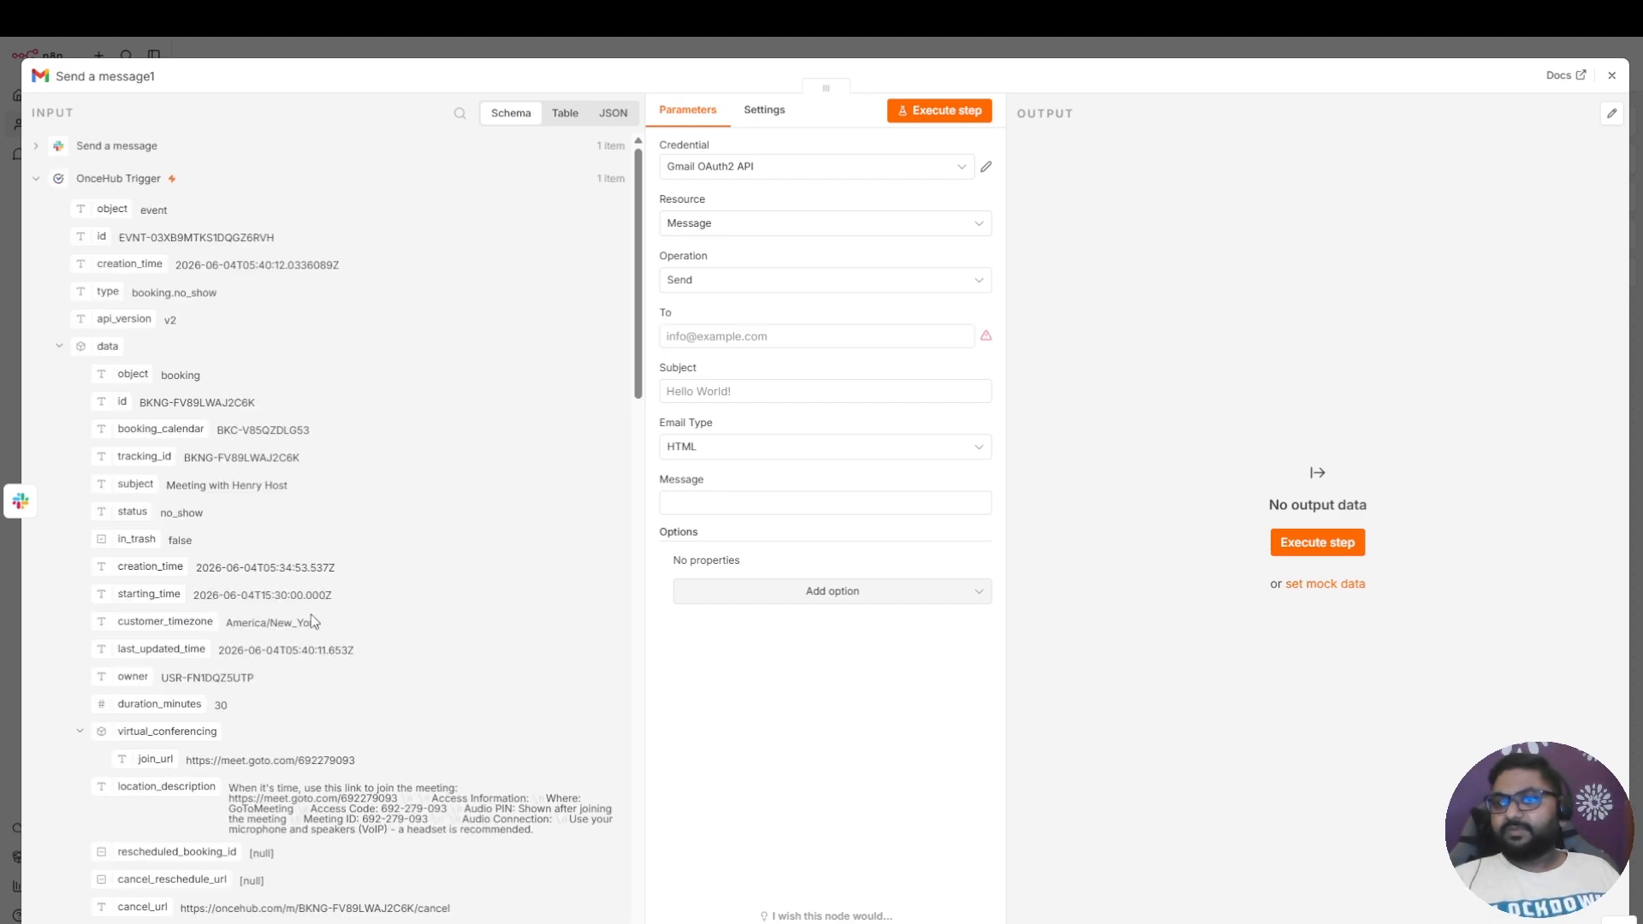
scroll(312, 622, "down", 12)
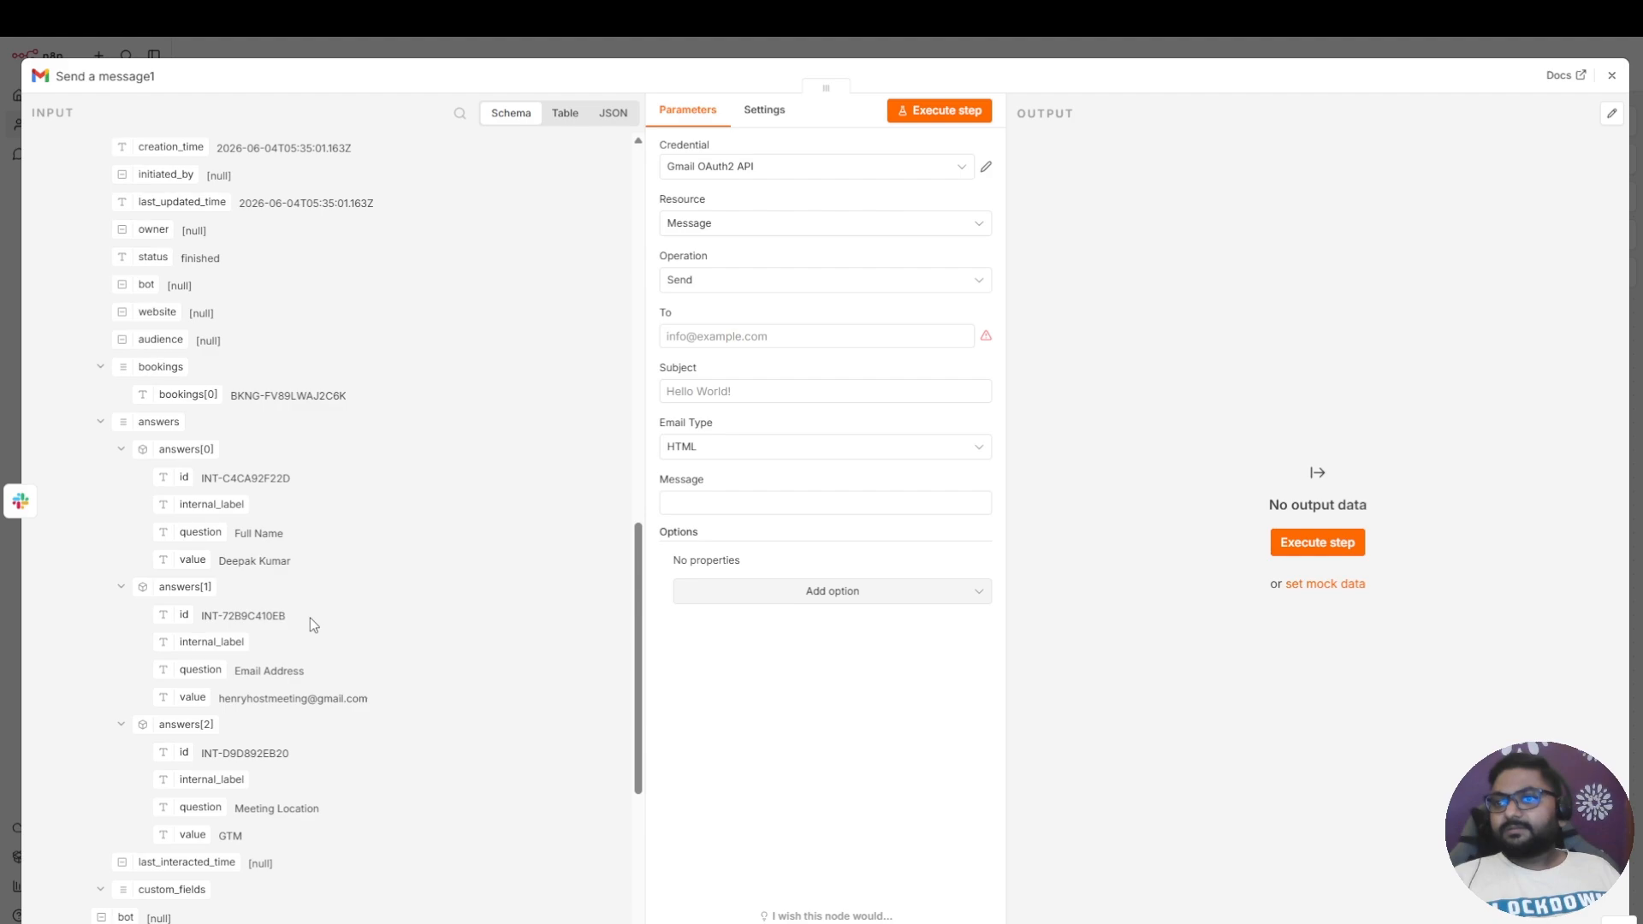
scroll(310, 618, "down", 3)
left_click_drag(193, 526, 754, 339)
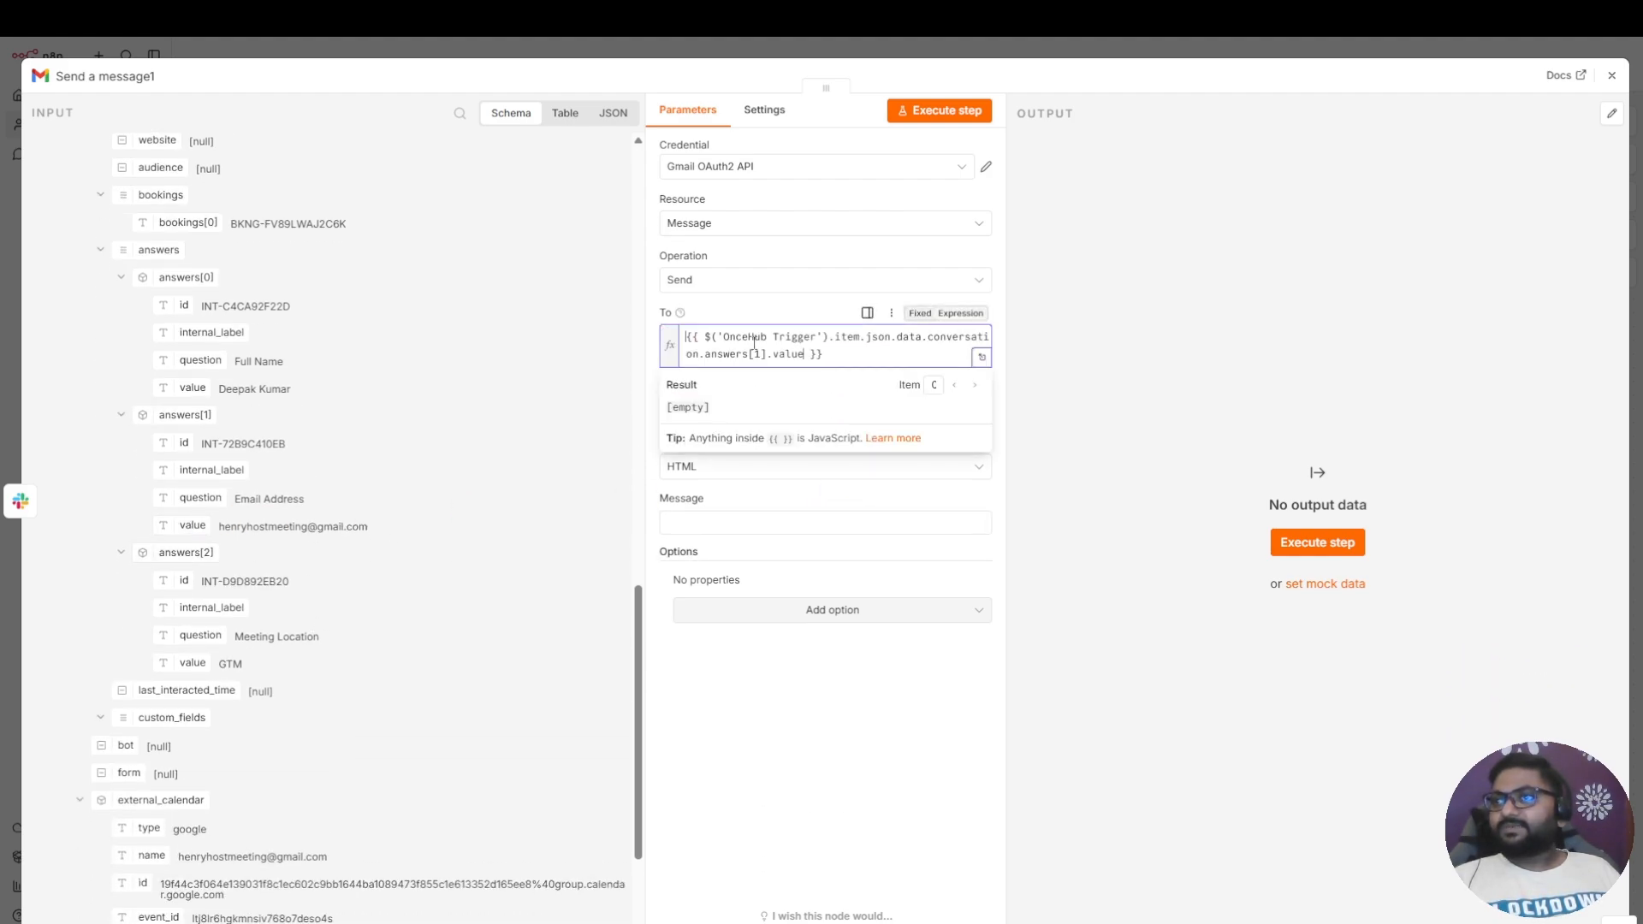
left_click(824, 796)
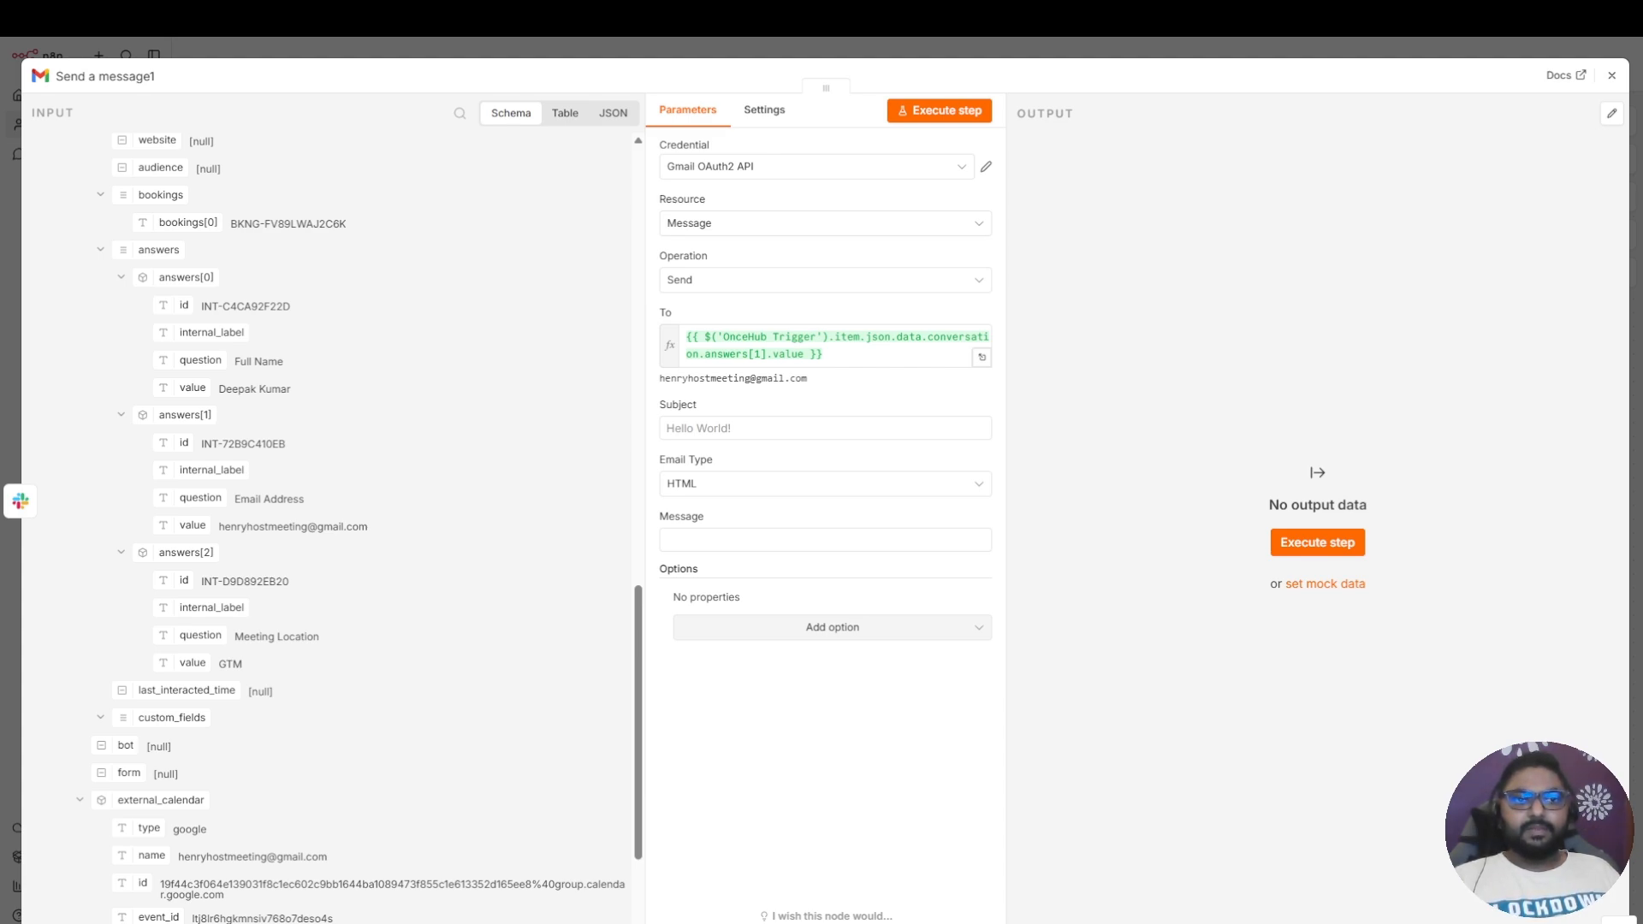
Set the email subject to "Meeting Follow-Up" and paste the copied message beginning "Hi , We noticed that you were unable to attend your scheduled meeting"
left_click(744, 429)
type("Meeting Follow-Up")
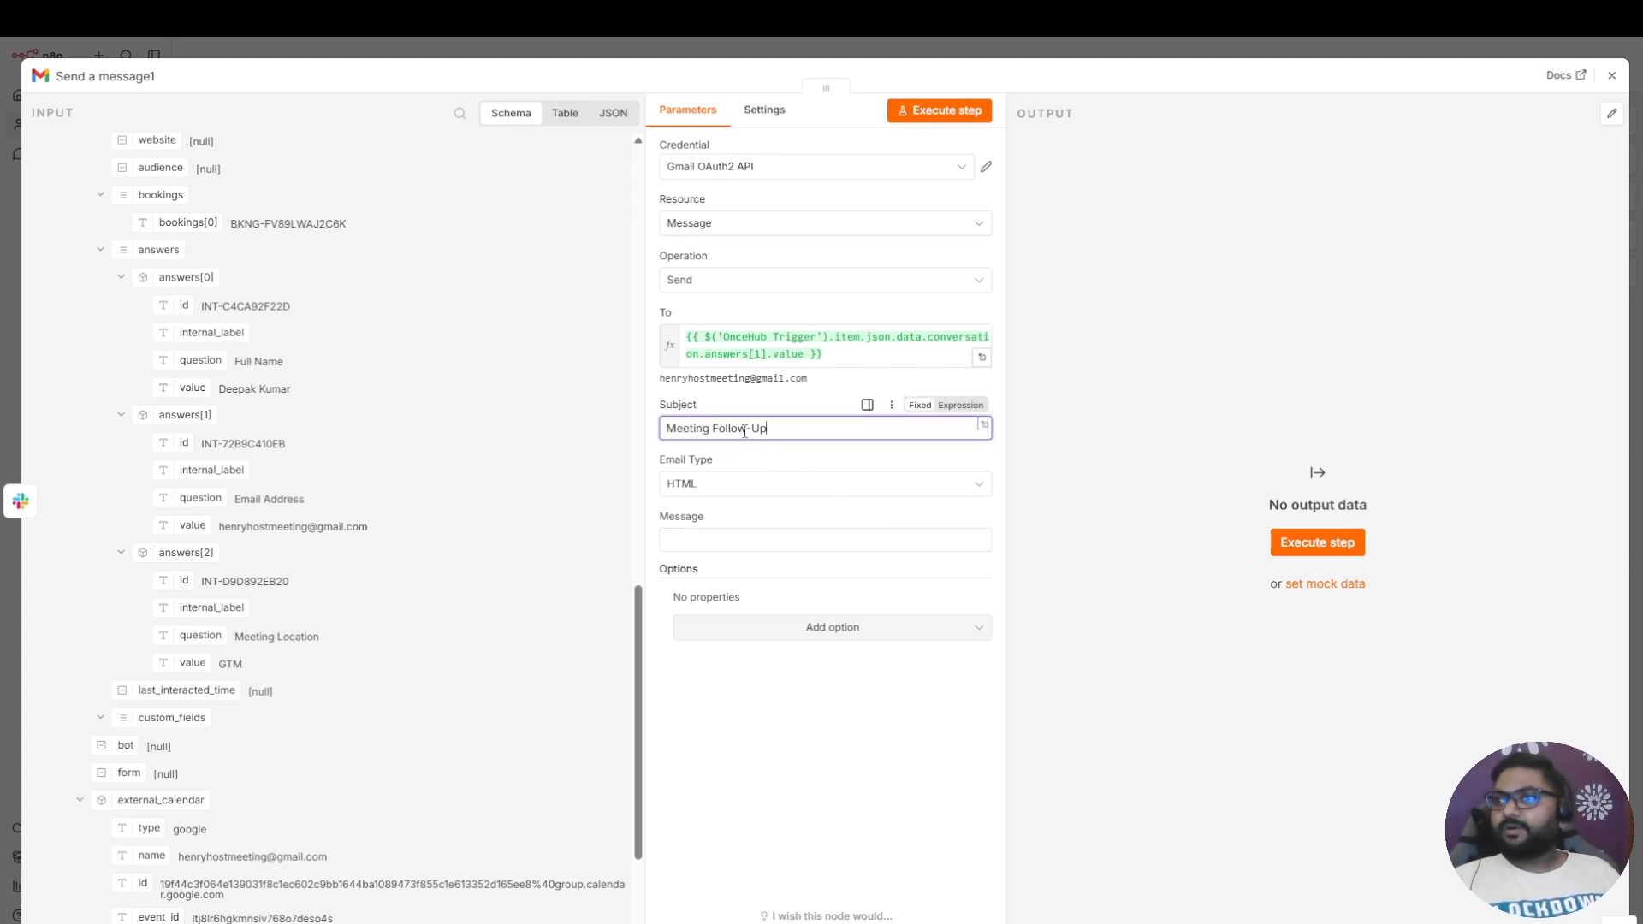
key("alt+Tab")
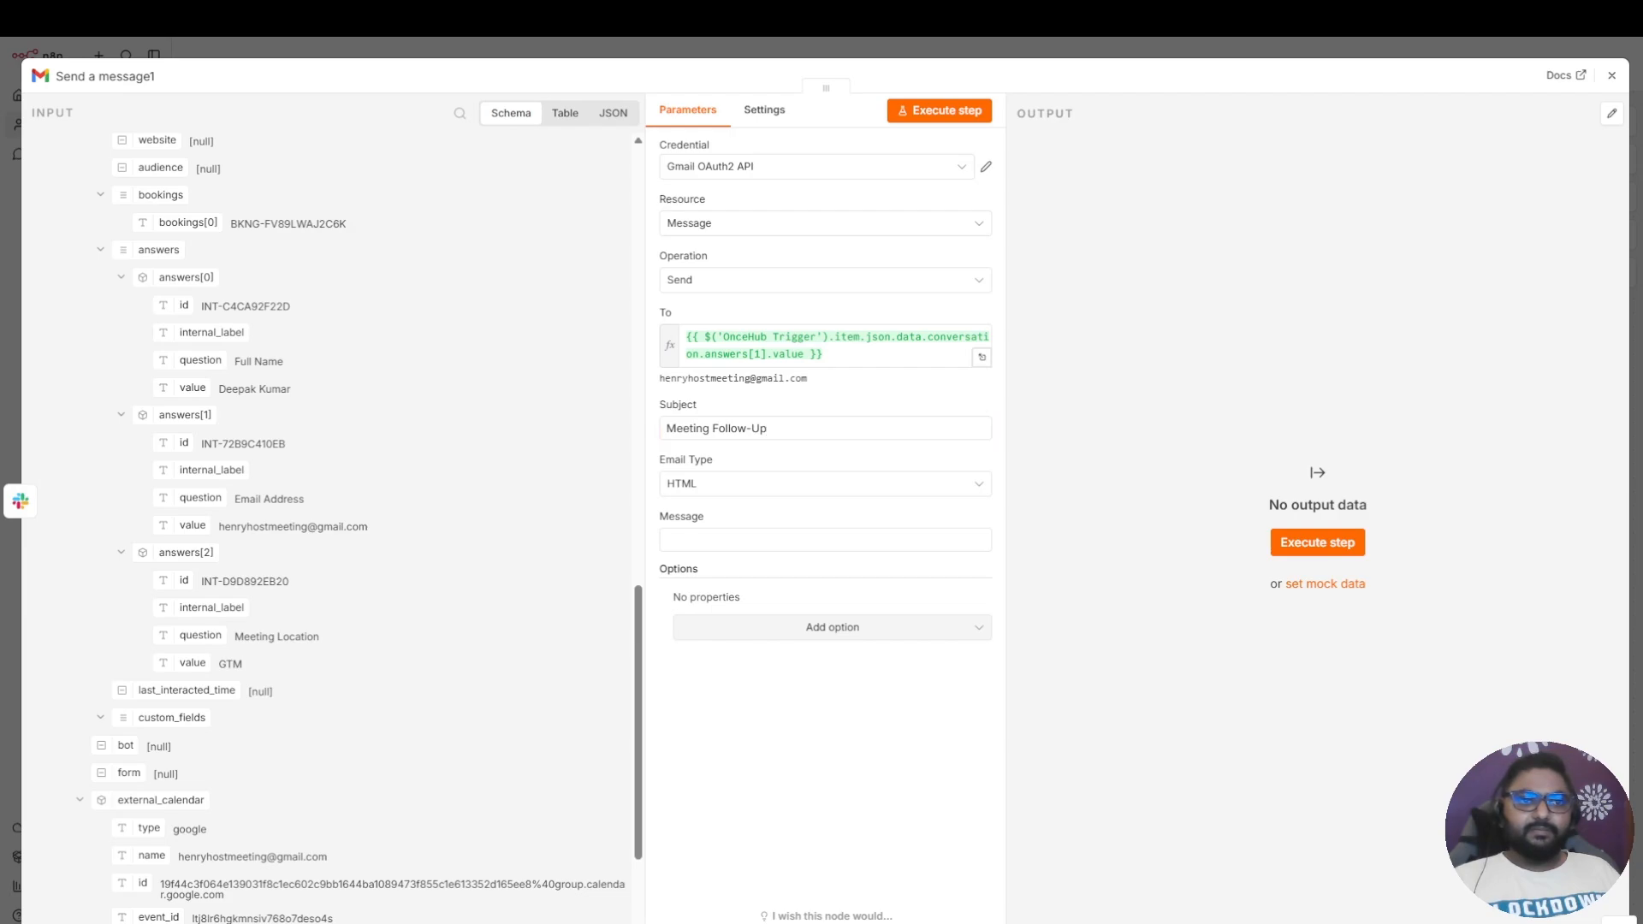
left_click(741, 540)
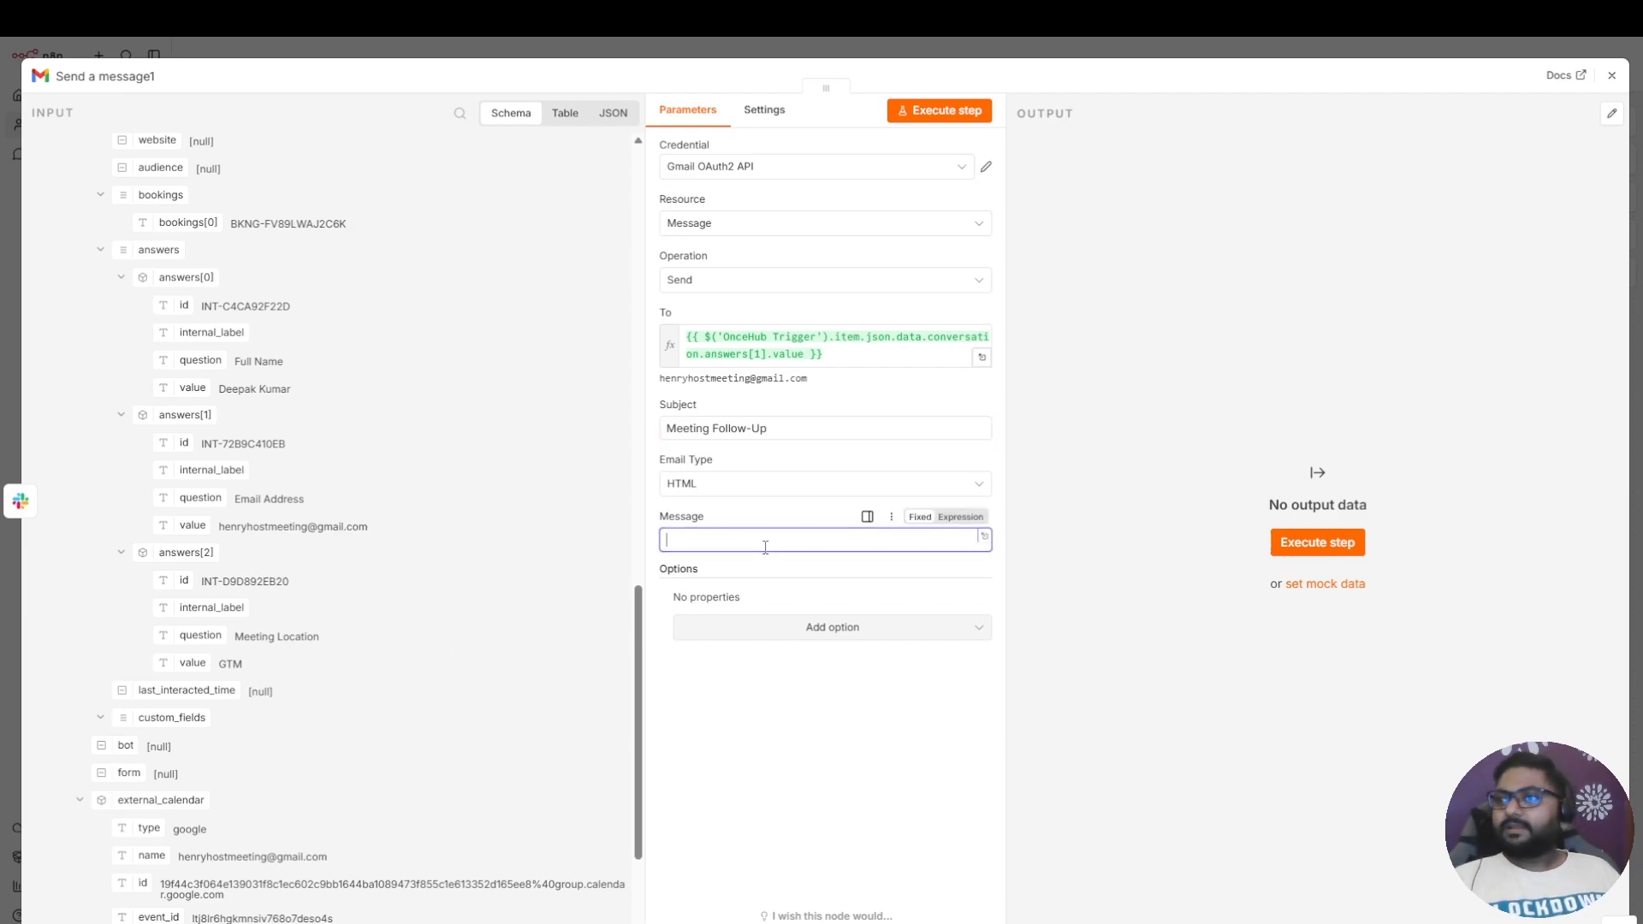
key("ctrl+v")
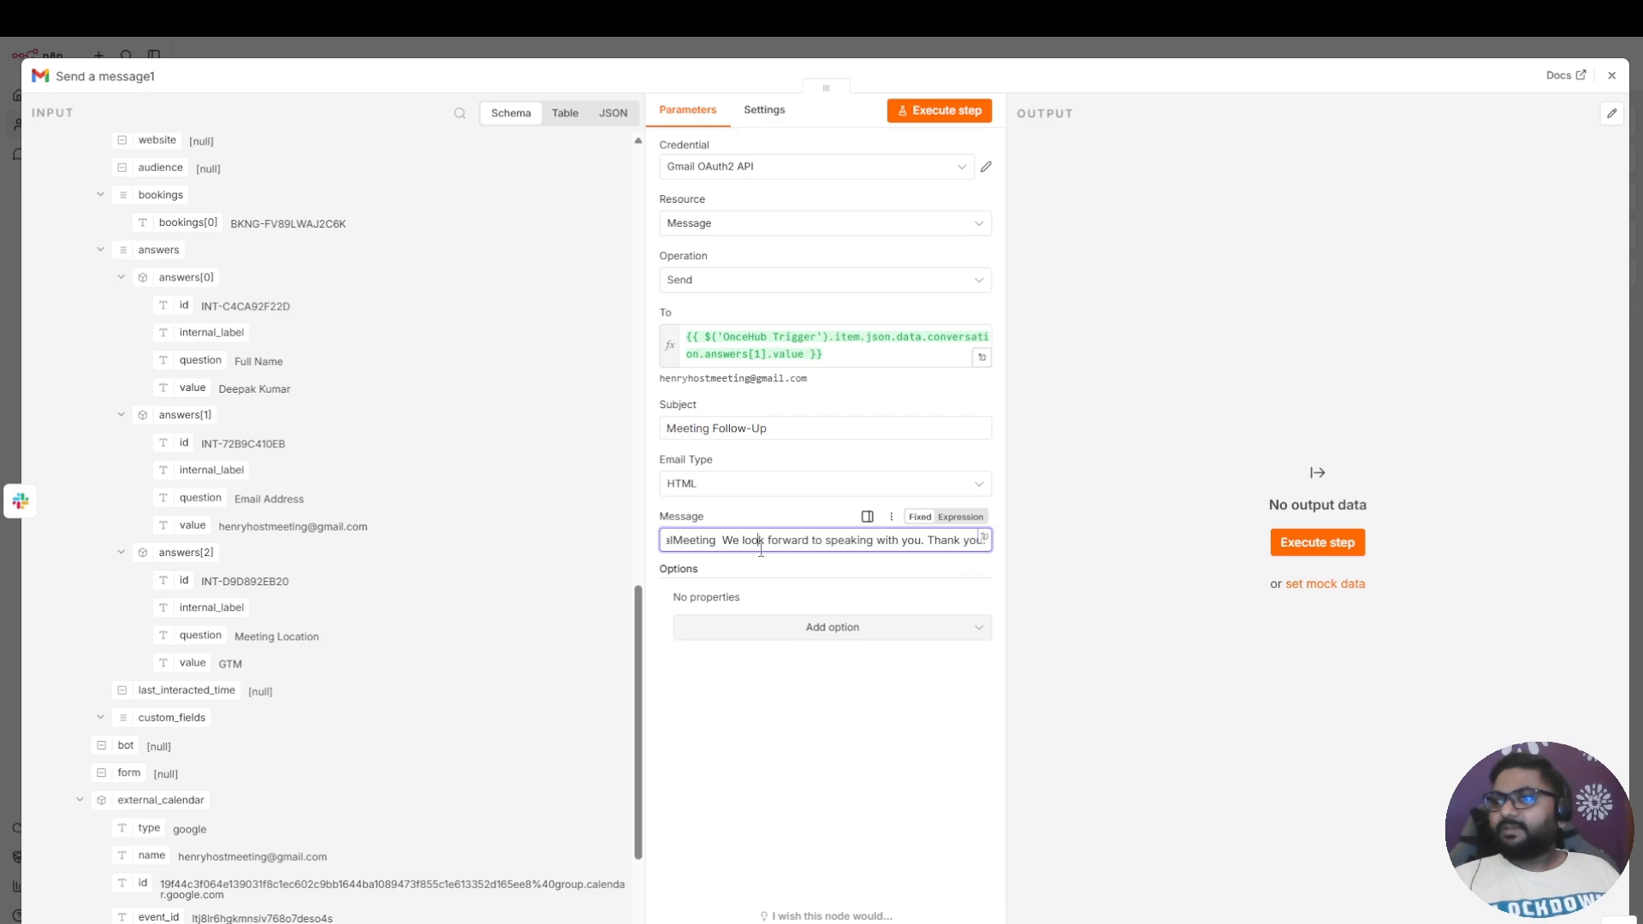
left_click_drag(725, 544, 579, 527)
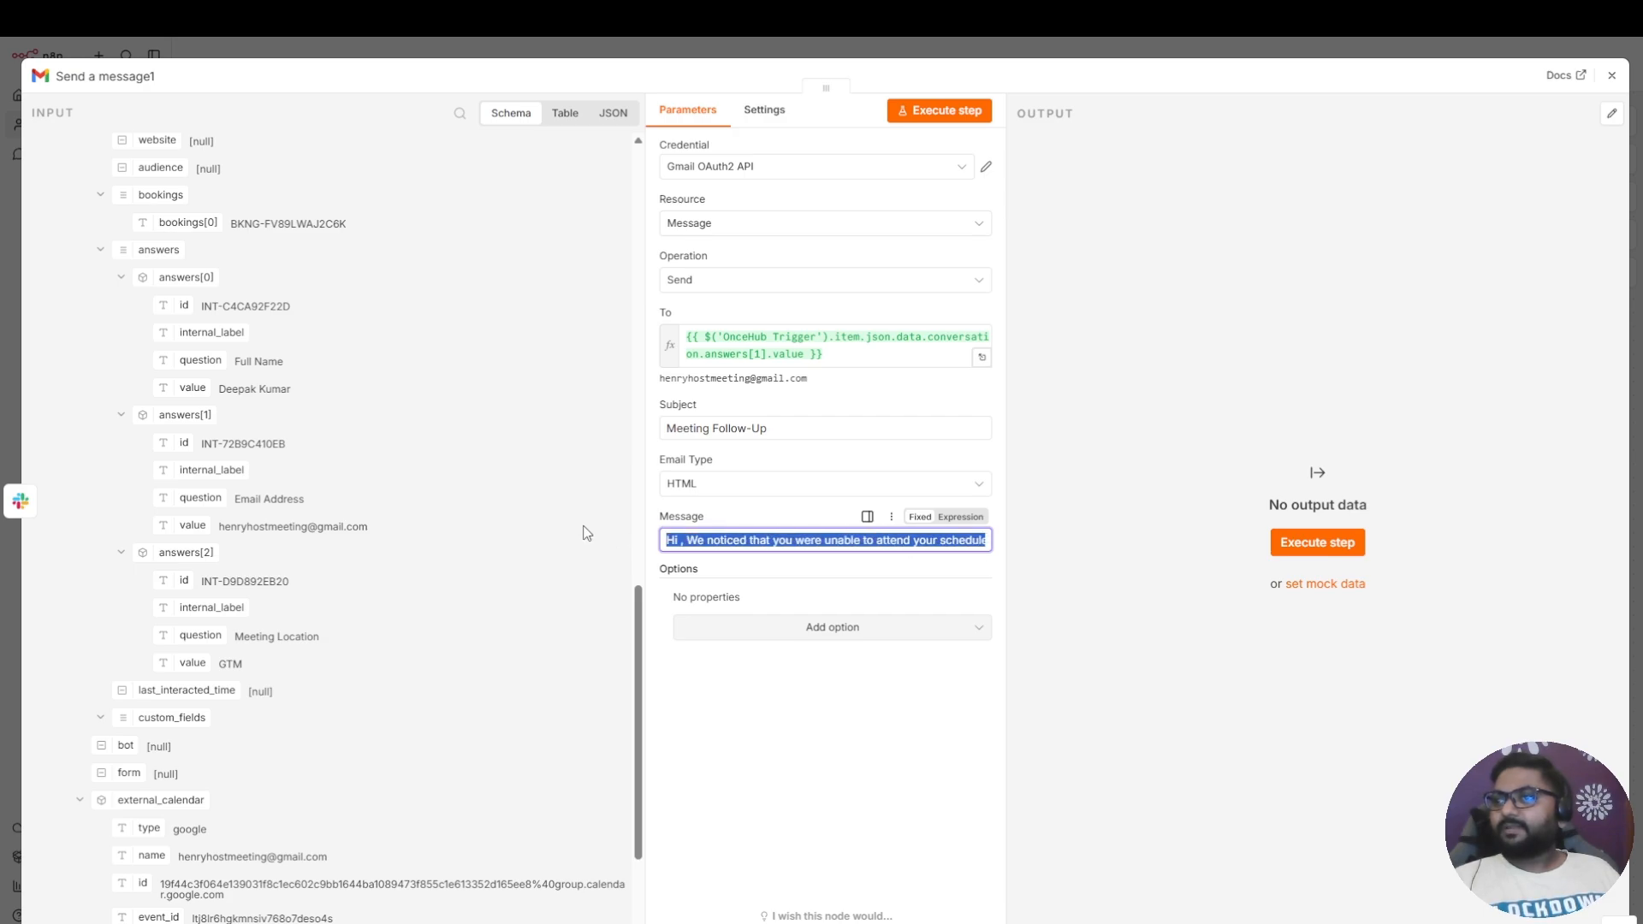
left_click(693, 544)
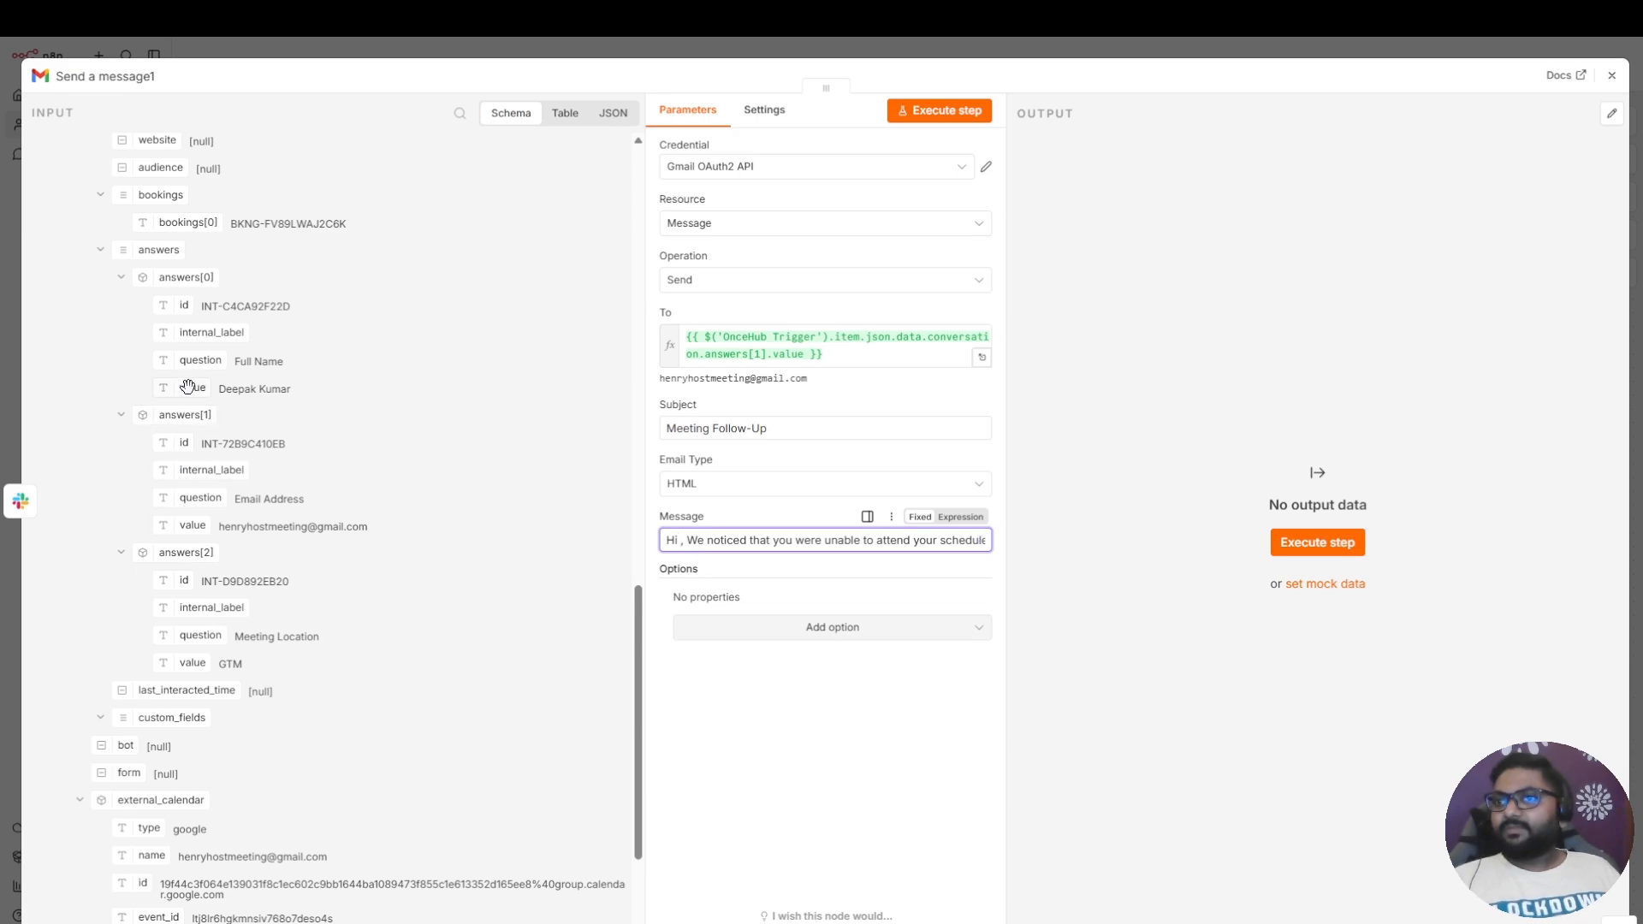
left_click_drag(188, 388, 697, 542)
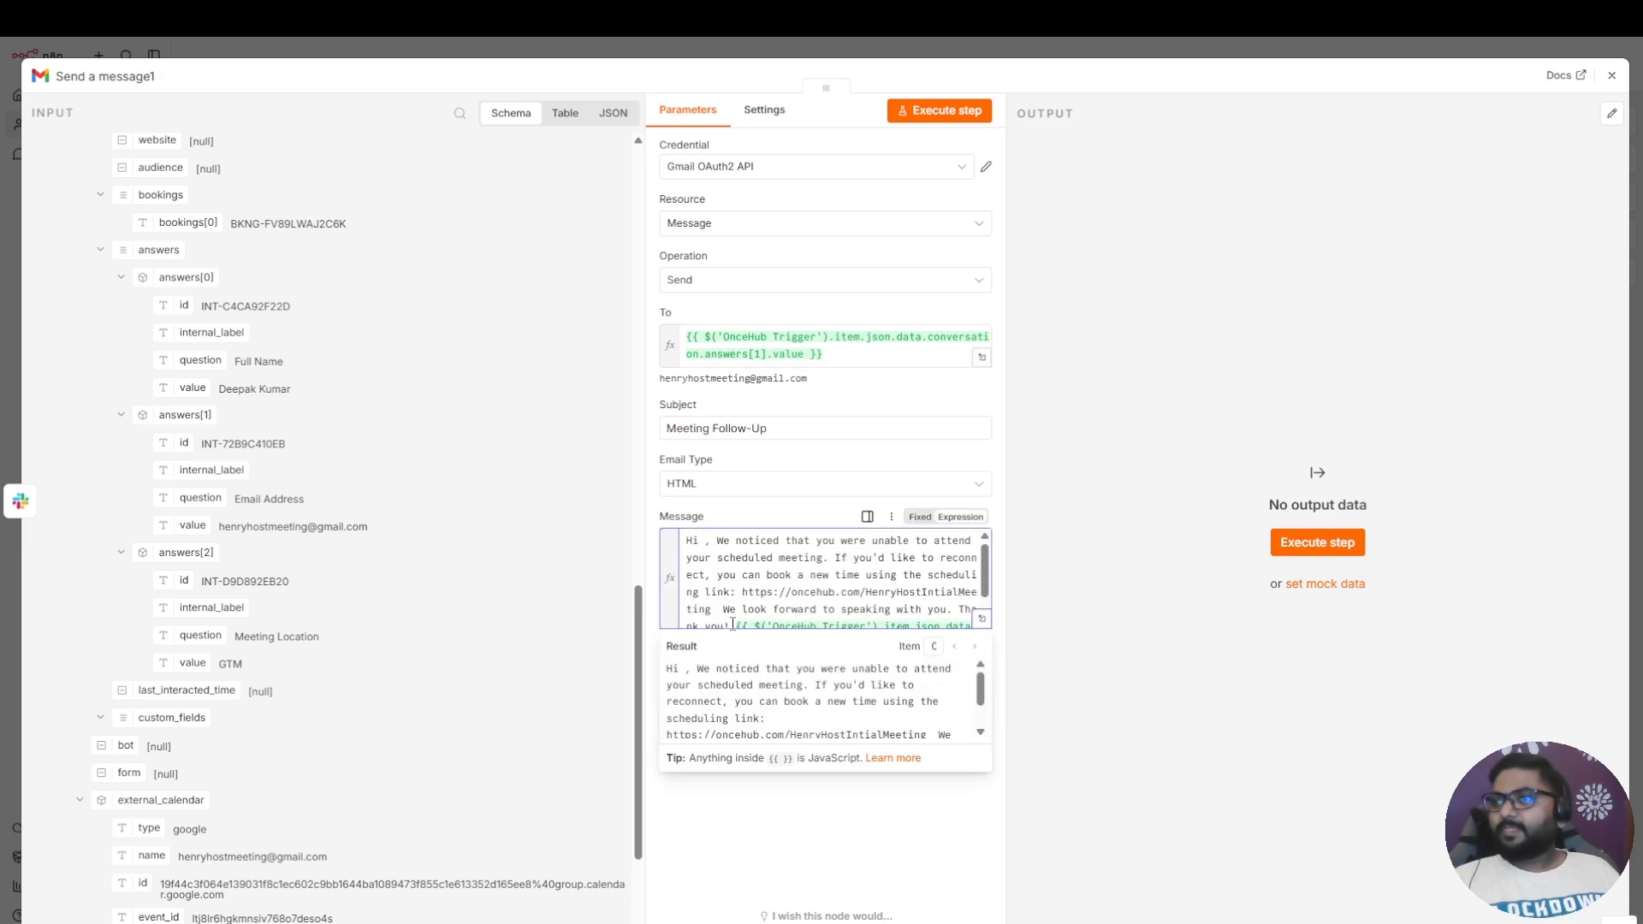
left_click_drag(733, 625, 959, 657)
key("ctrl+x")
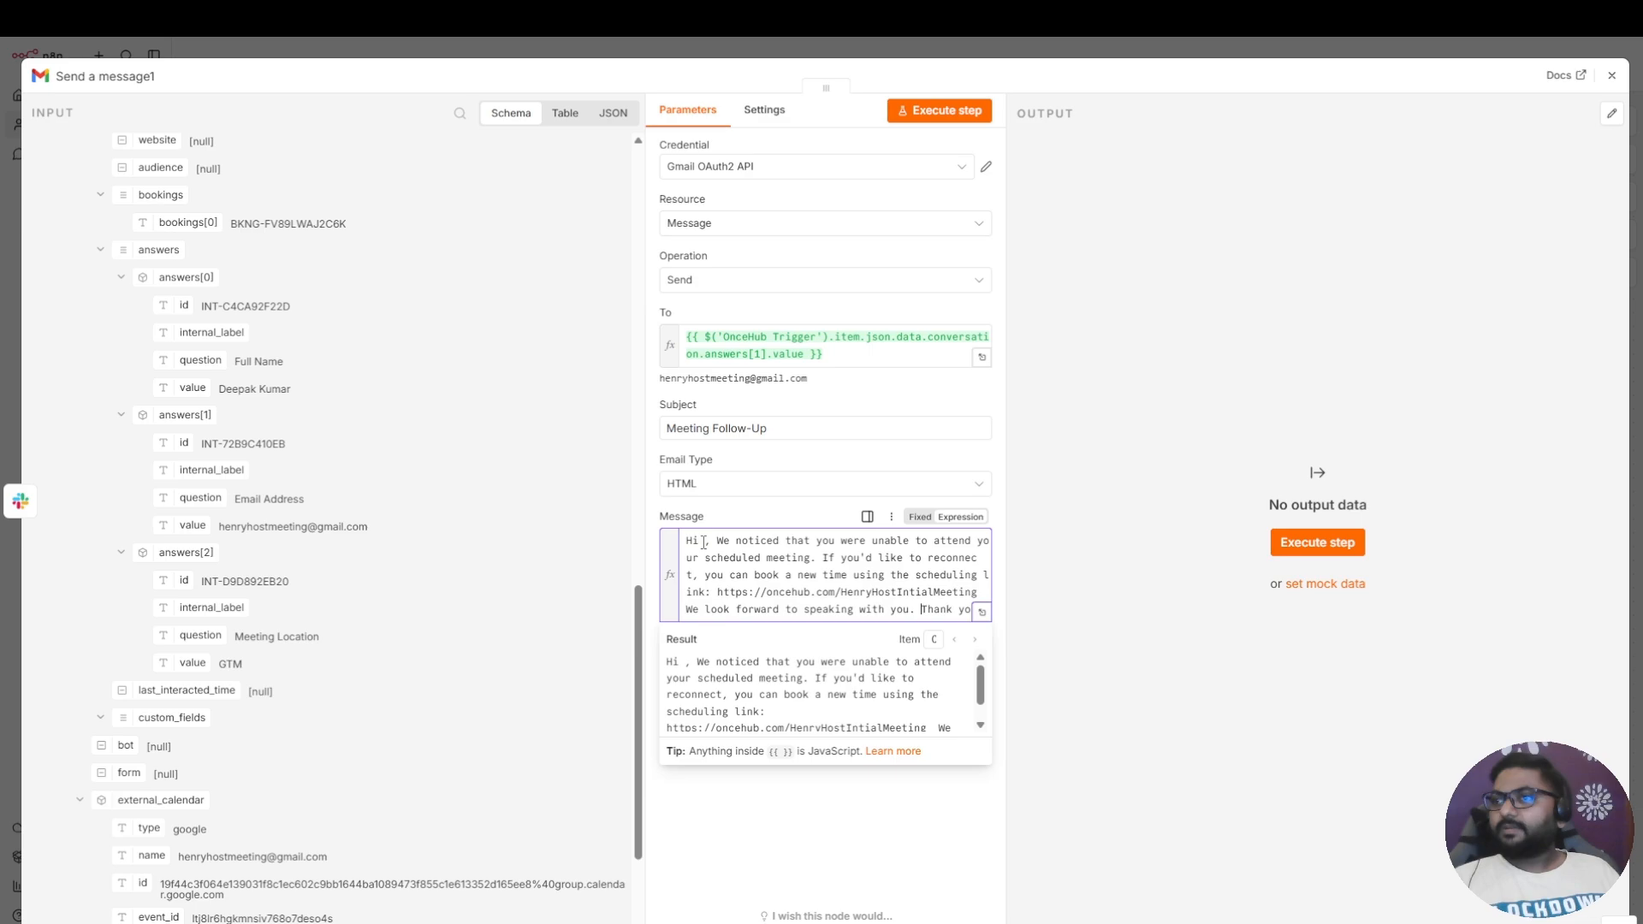
Insert the value of the Full Name answer from the OnceHub Trigger data after "Hi" in the email message
key("Right")
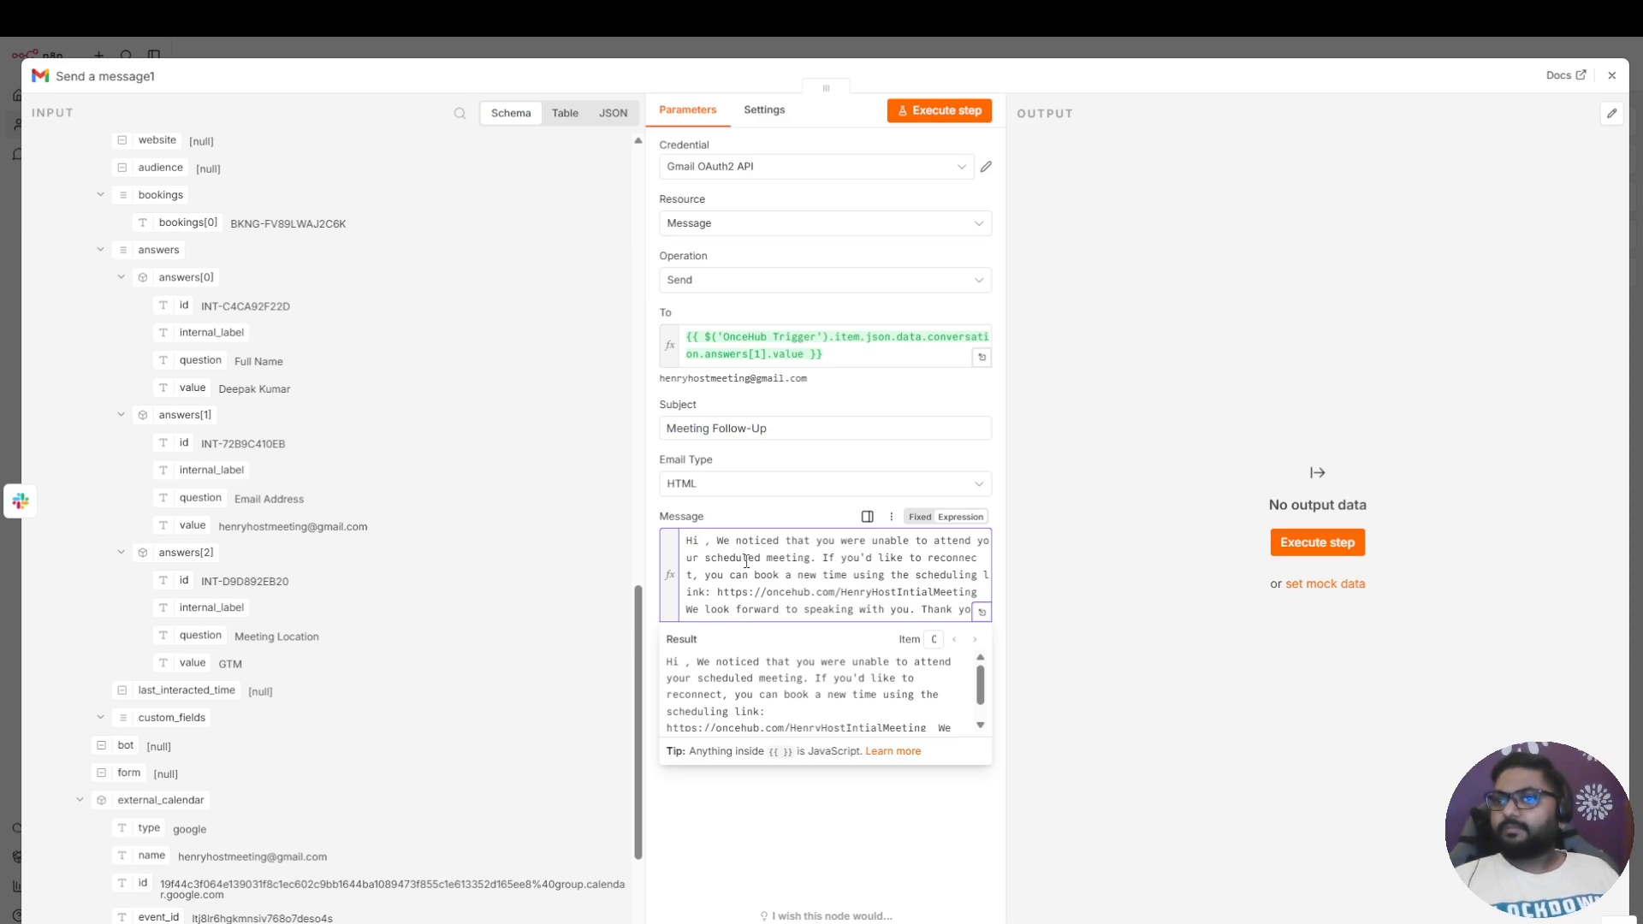
scroll(251, 717, "down", 3)
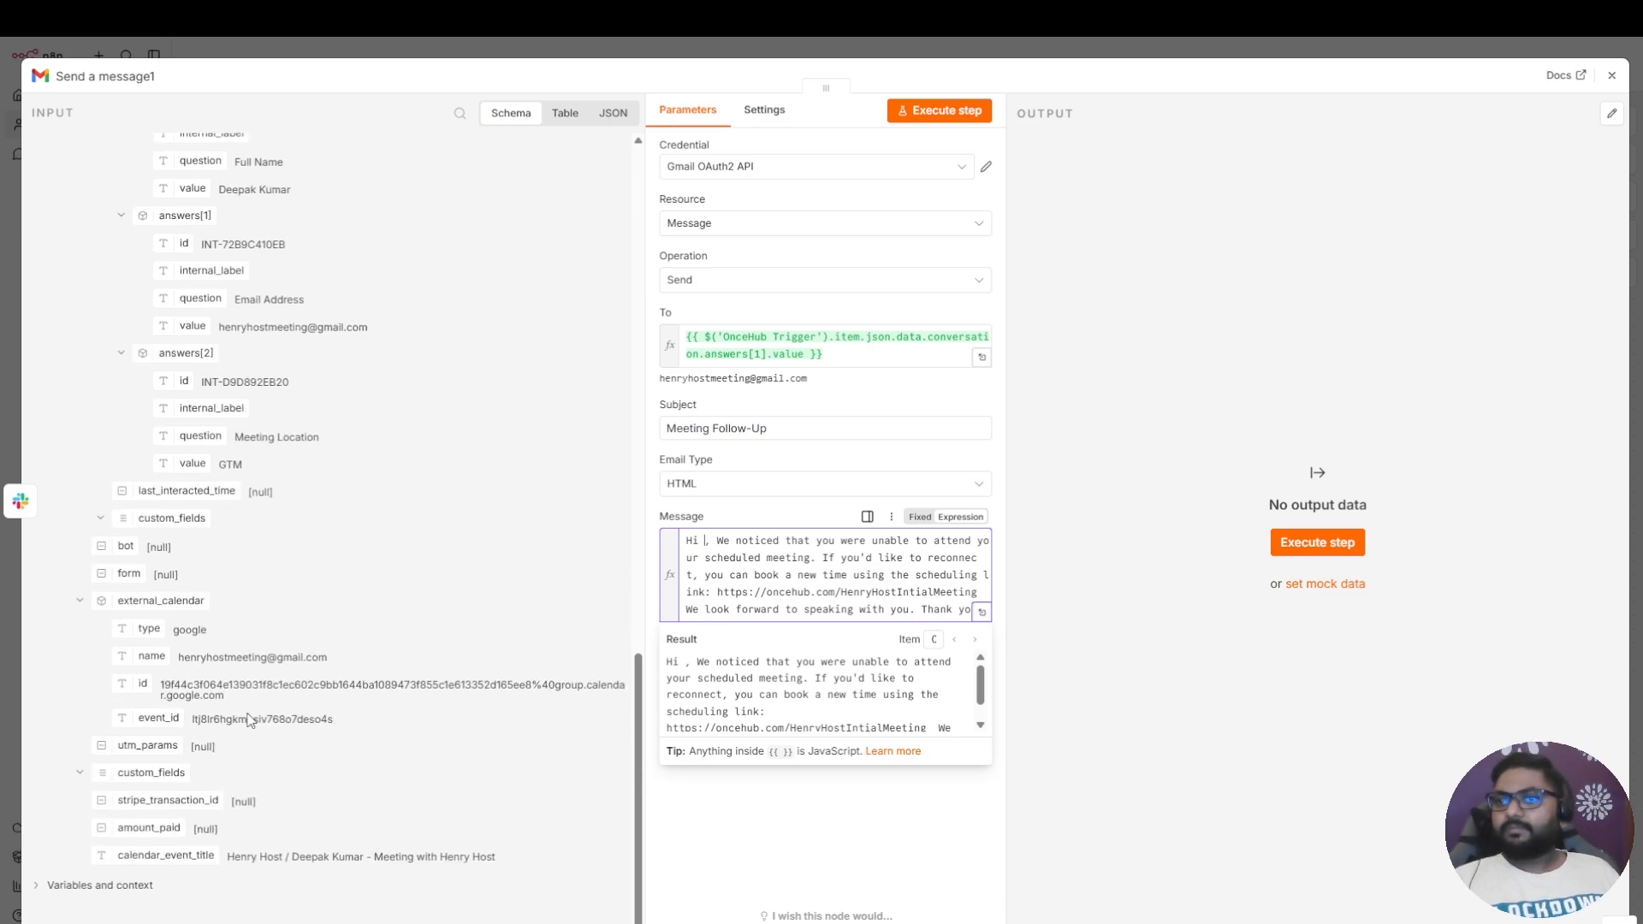
scroll(251, 719, "up", 4)
scroll(251, 719, "up", 2)
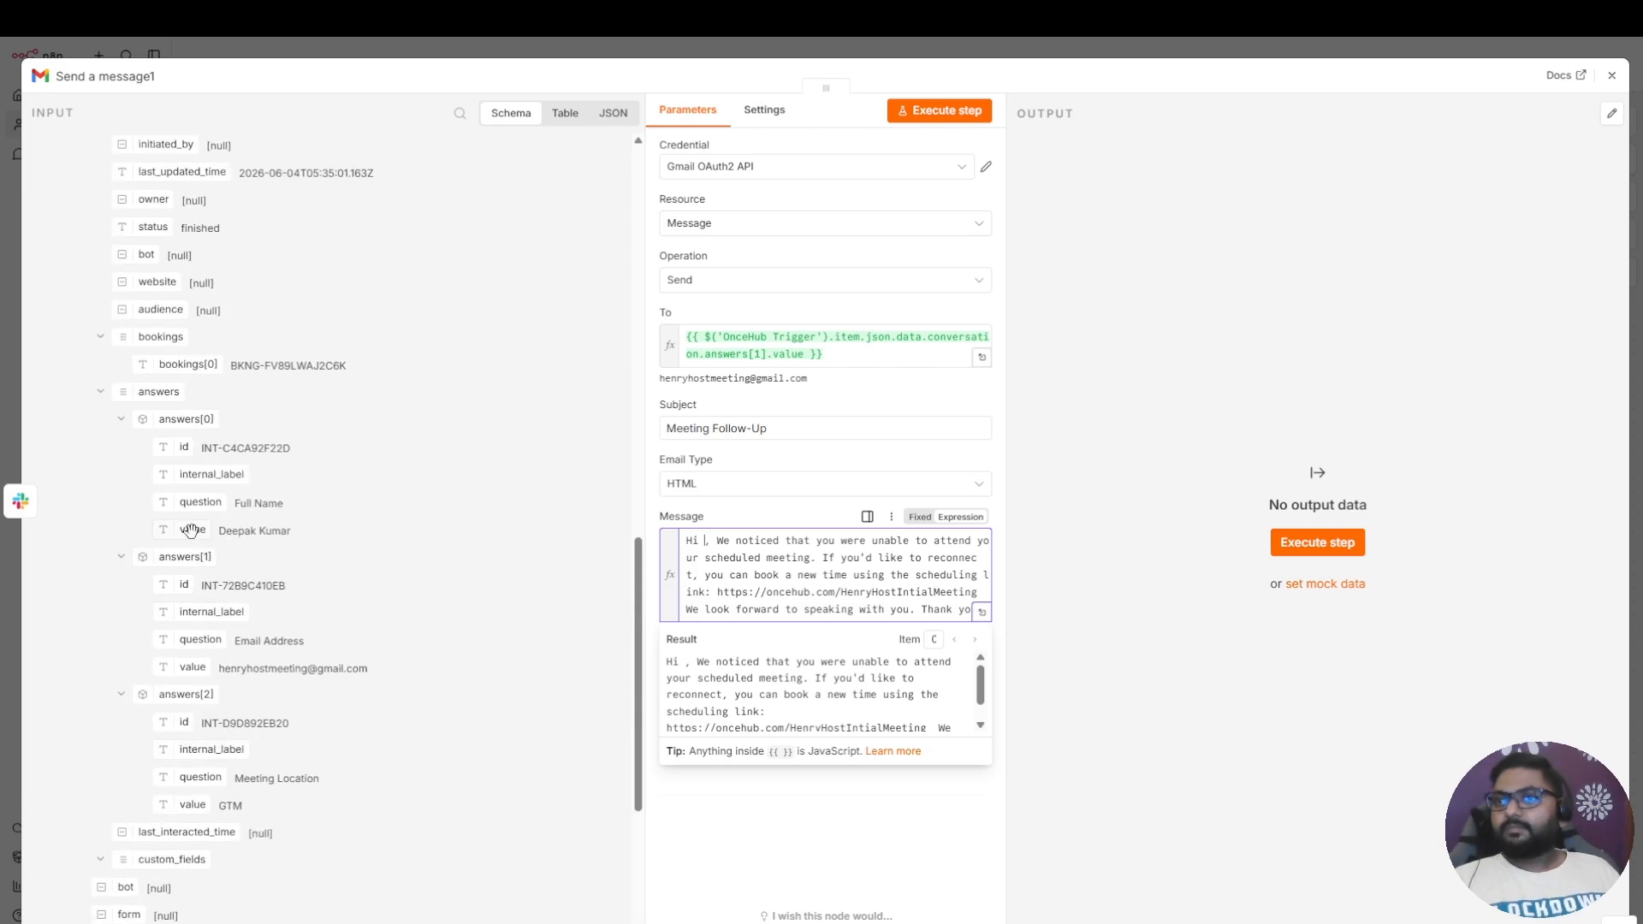
left_click_drag(192, 530, 706, 541)
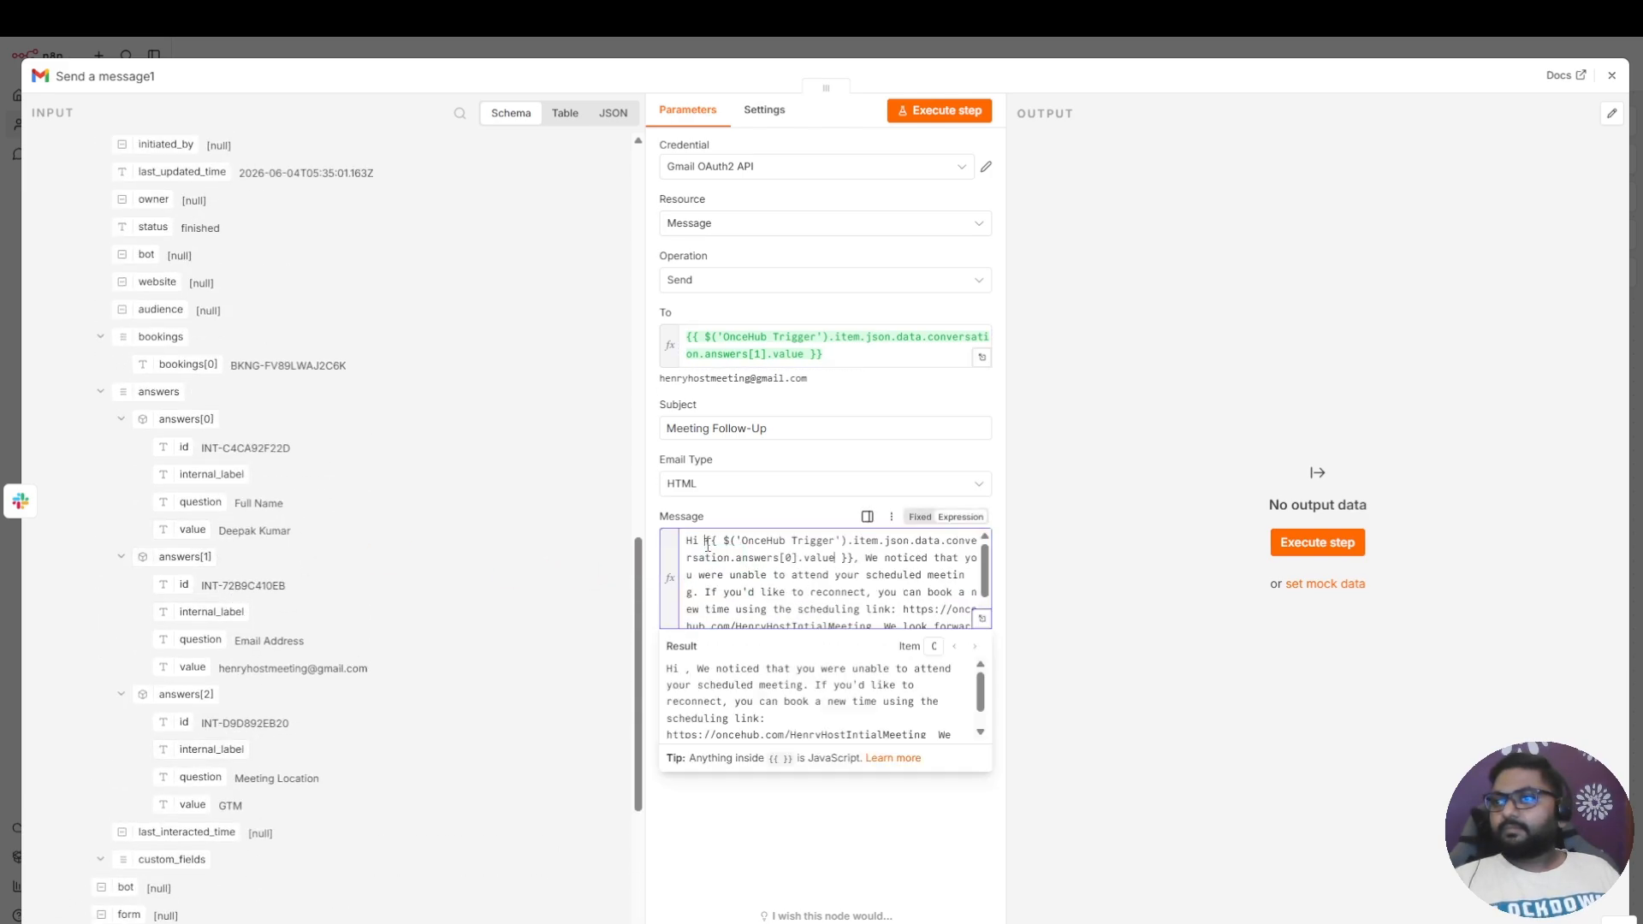
left_click(808, 605)
scroll(856, 613, "down", 1)
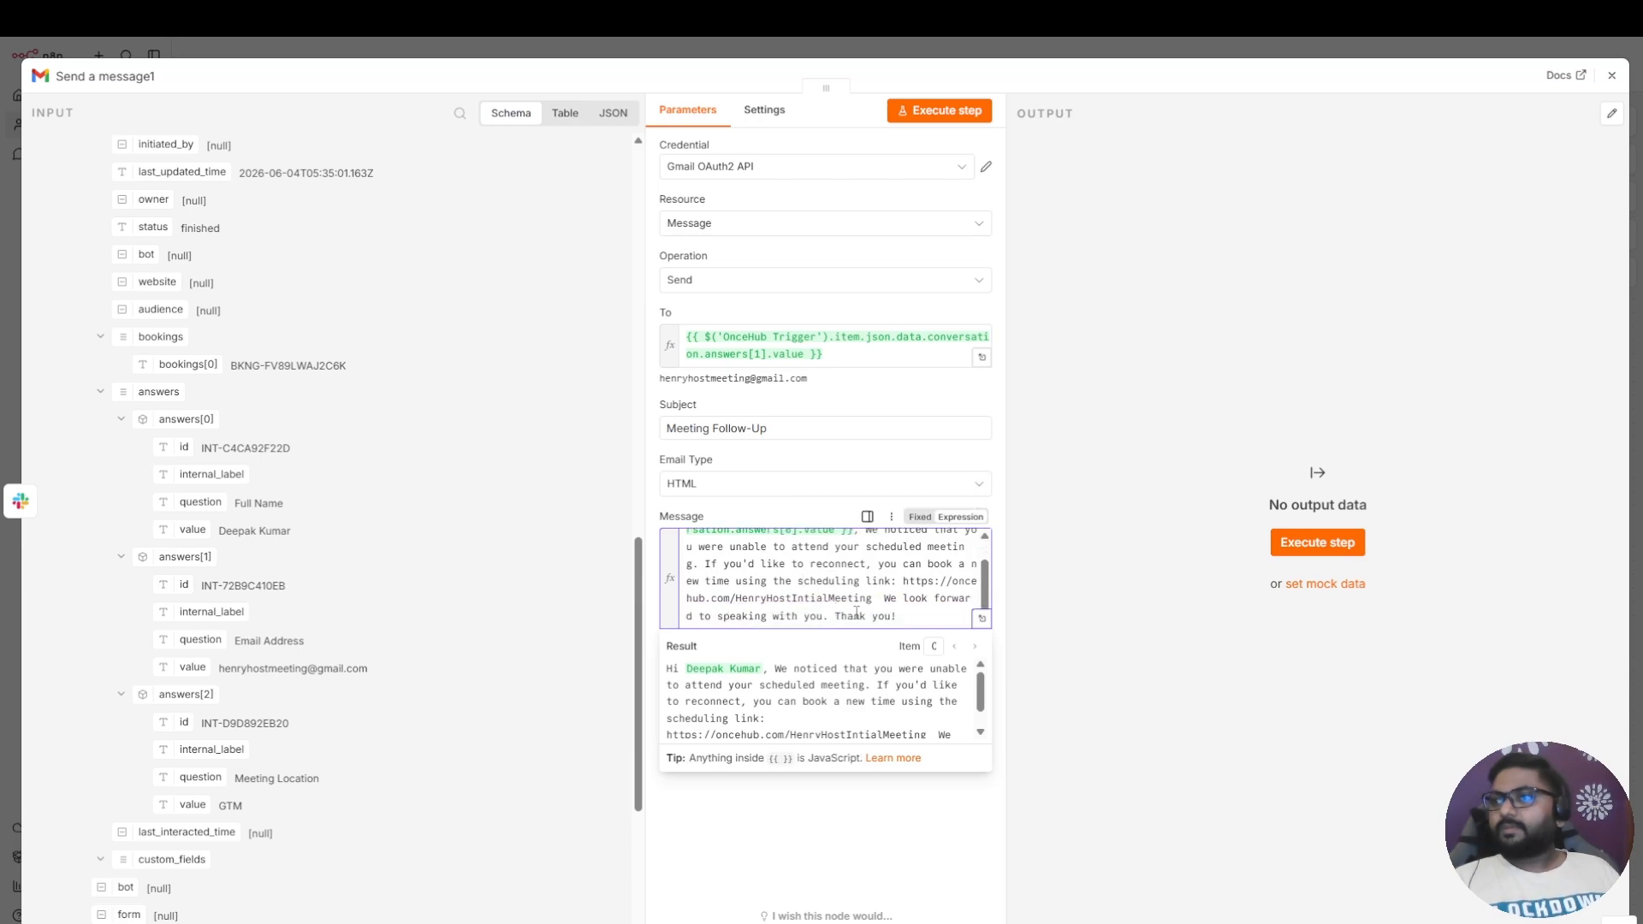
left_click(1140, 618)
Execute the Gmail step, check the "Meeting Follow-Up" email in the Gmail inbox, and switch back to n8n
left_click(1297, 552)
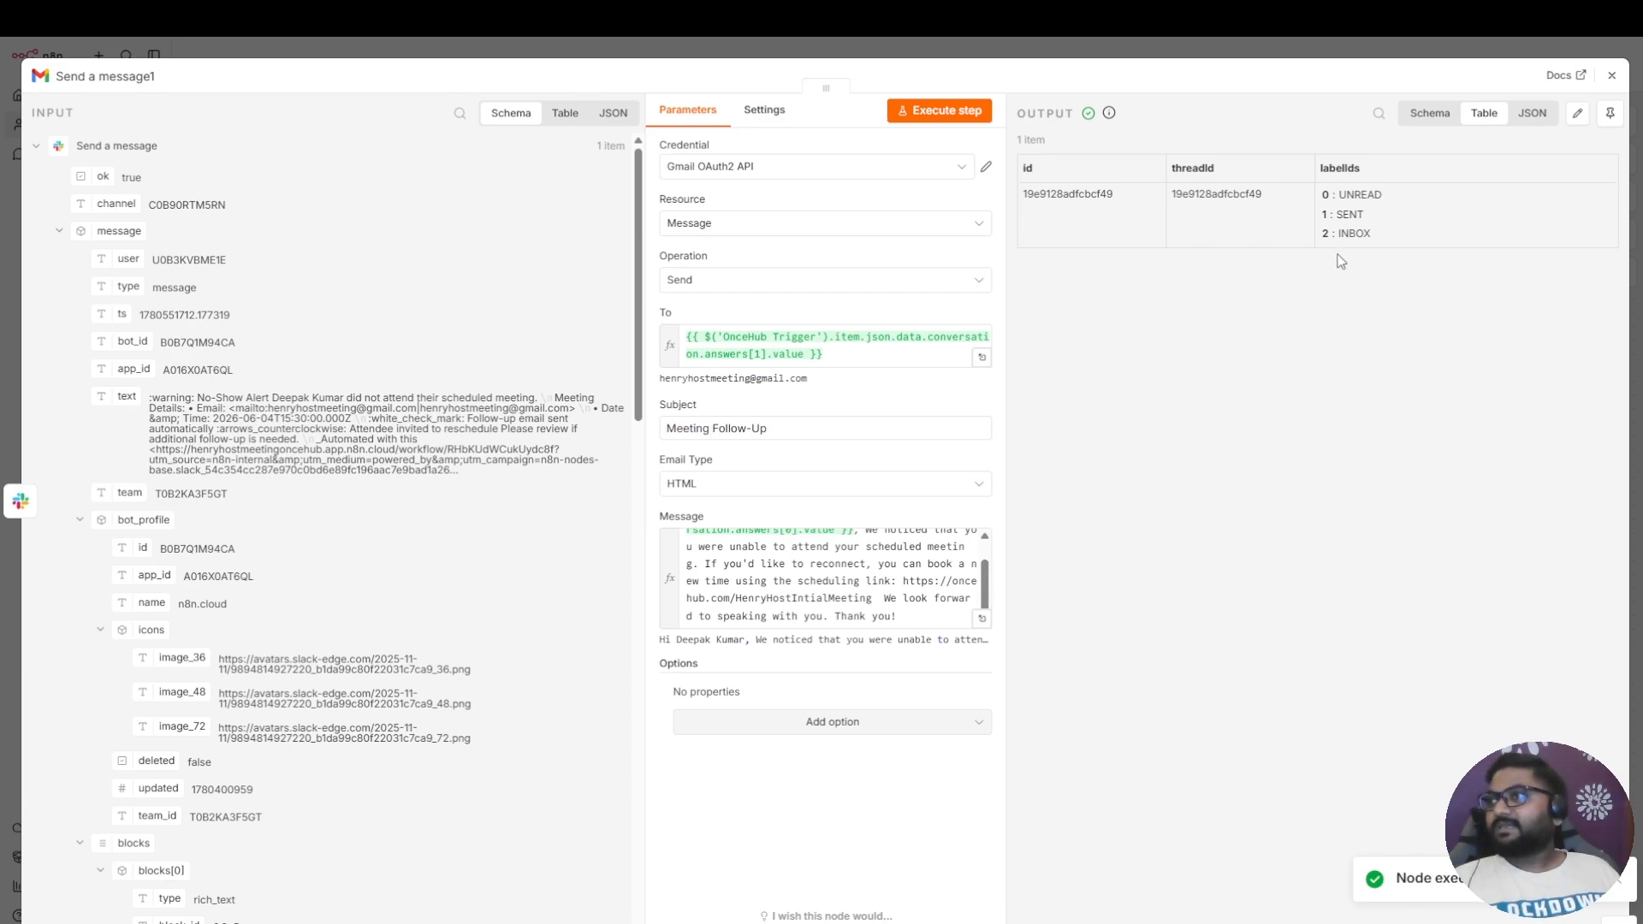
left_click(1609, 79)
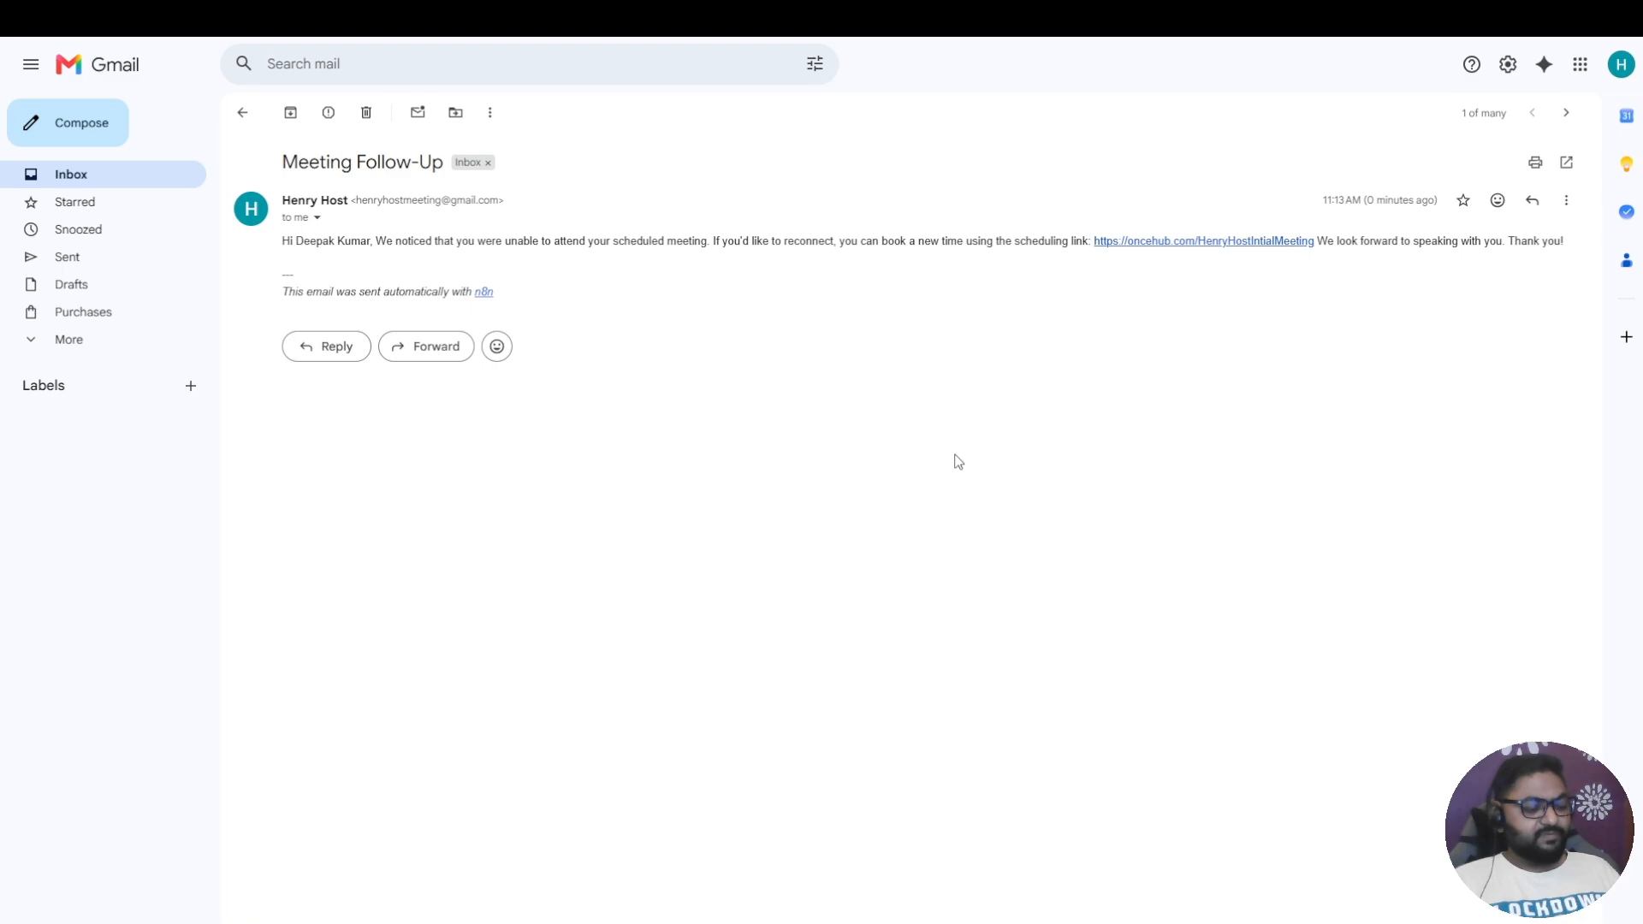
key("ctrl+Tab")
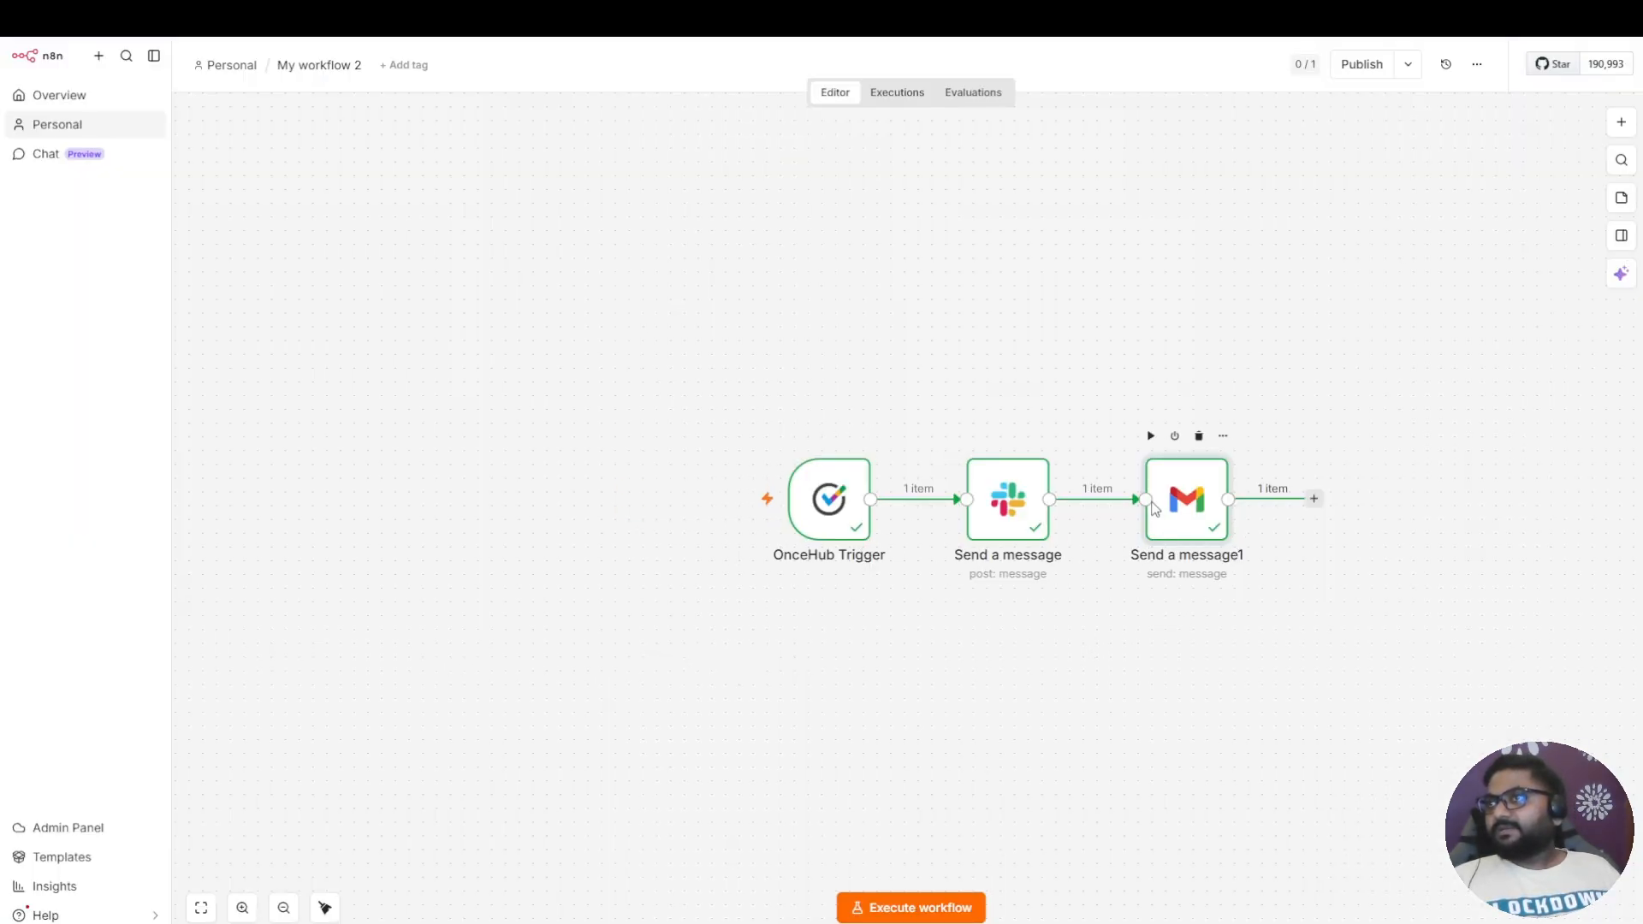
Review the workflow's executions, including the Jun 4, 11:11:52 run, and return to the workflow editor
left_click(899, 94)
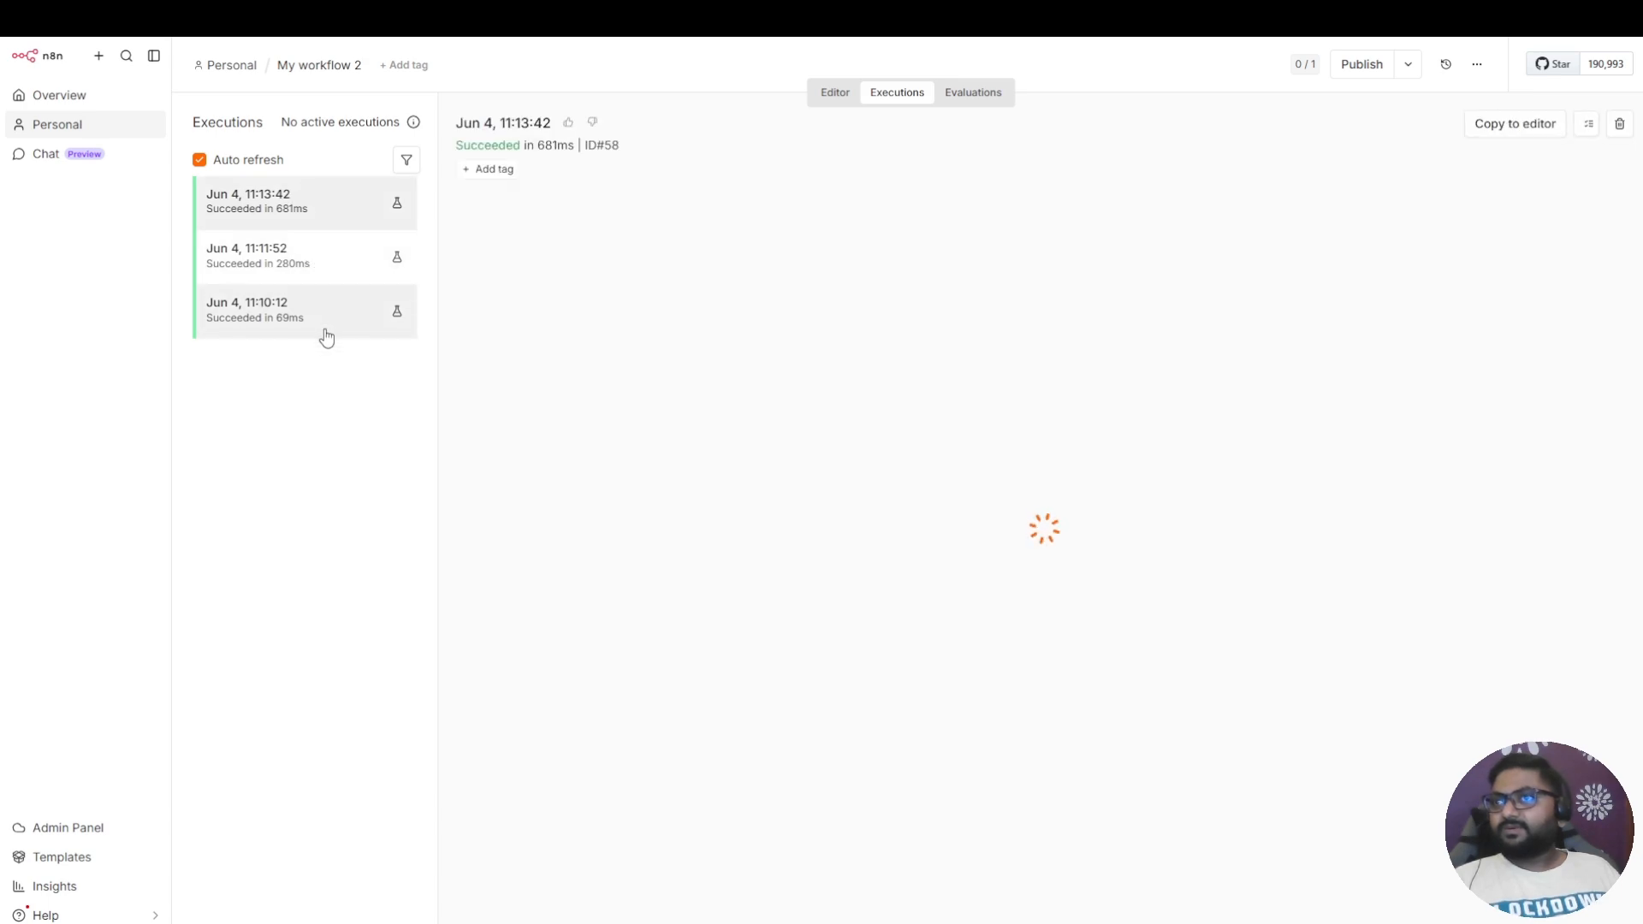
left_click(279, 268)
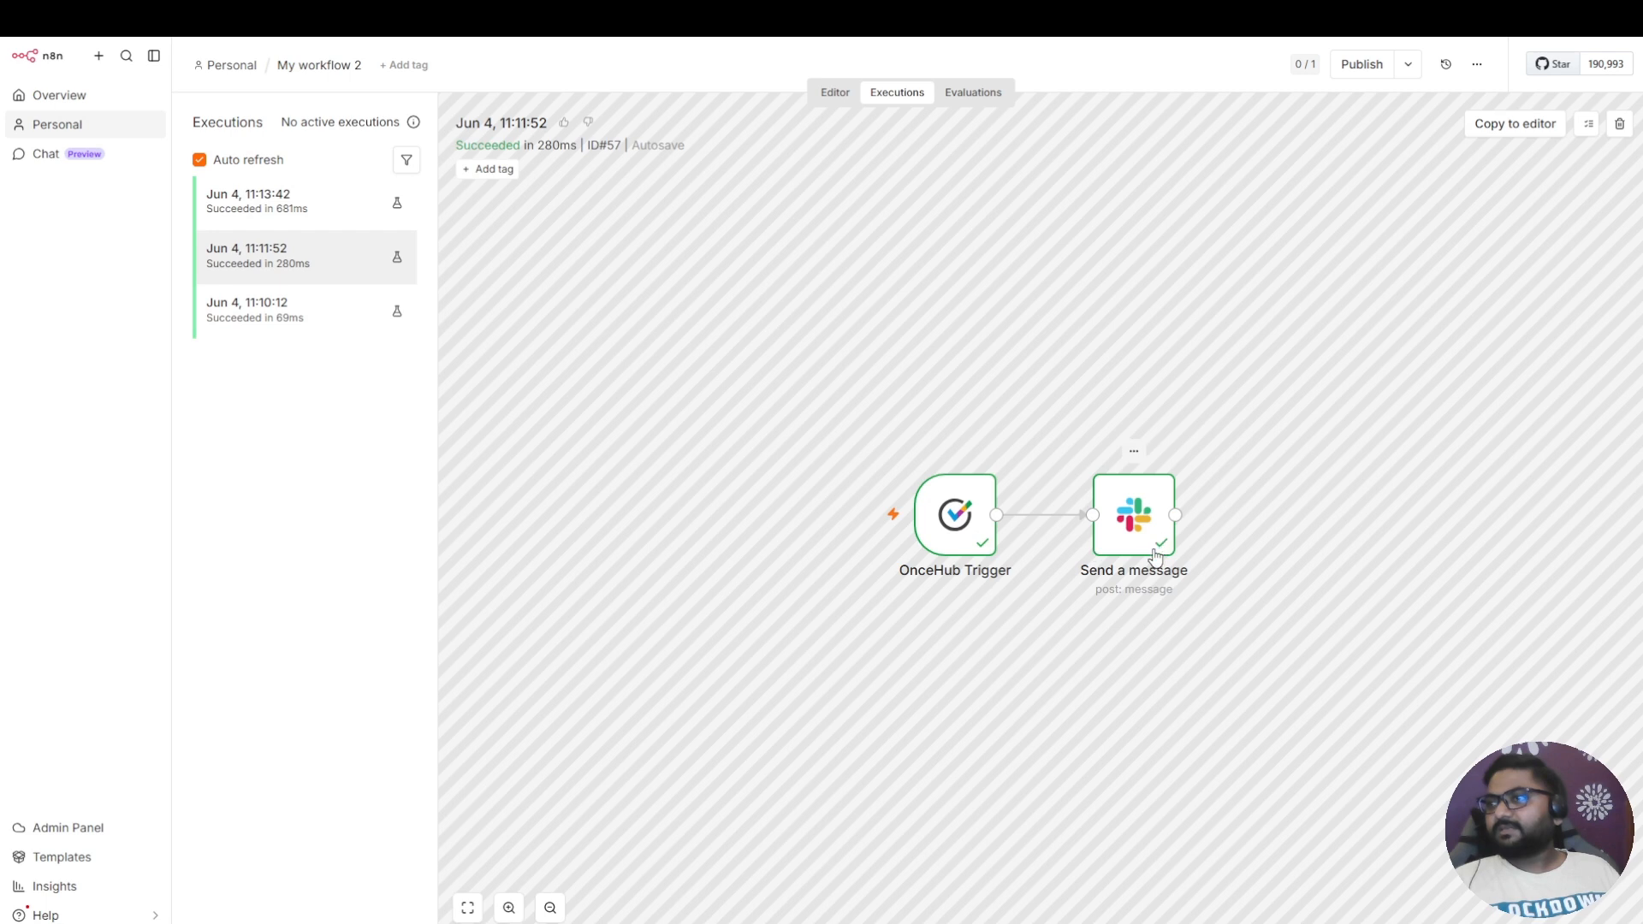
left_click(835, 93)
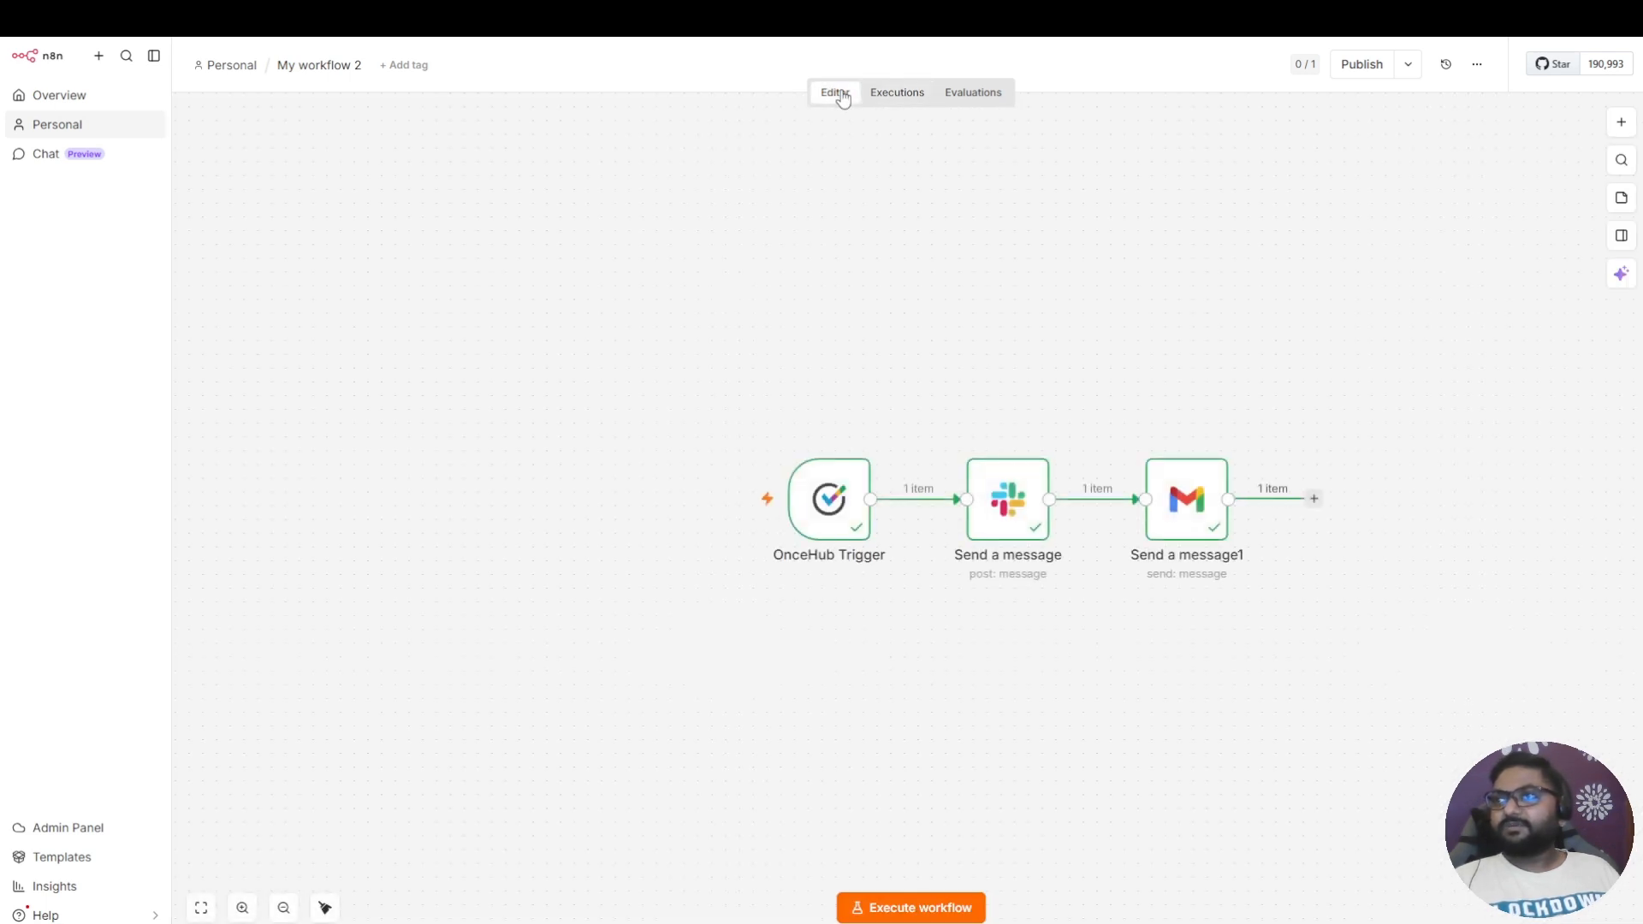
Publish the workflow under the suggested version name and dismiss the production checklist suggestions and the publish notice
left_click(1360, 64)
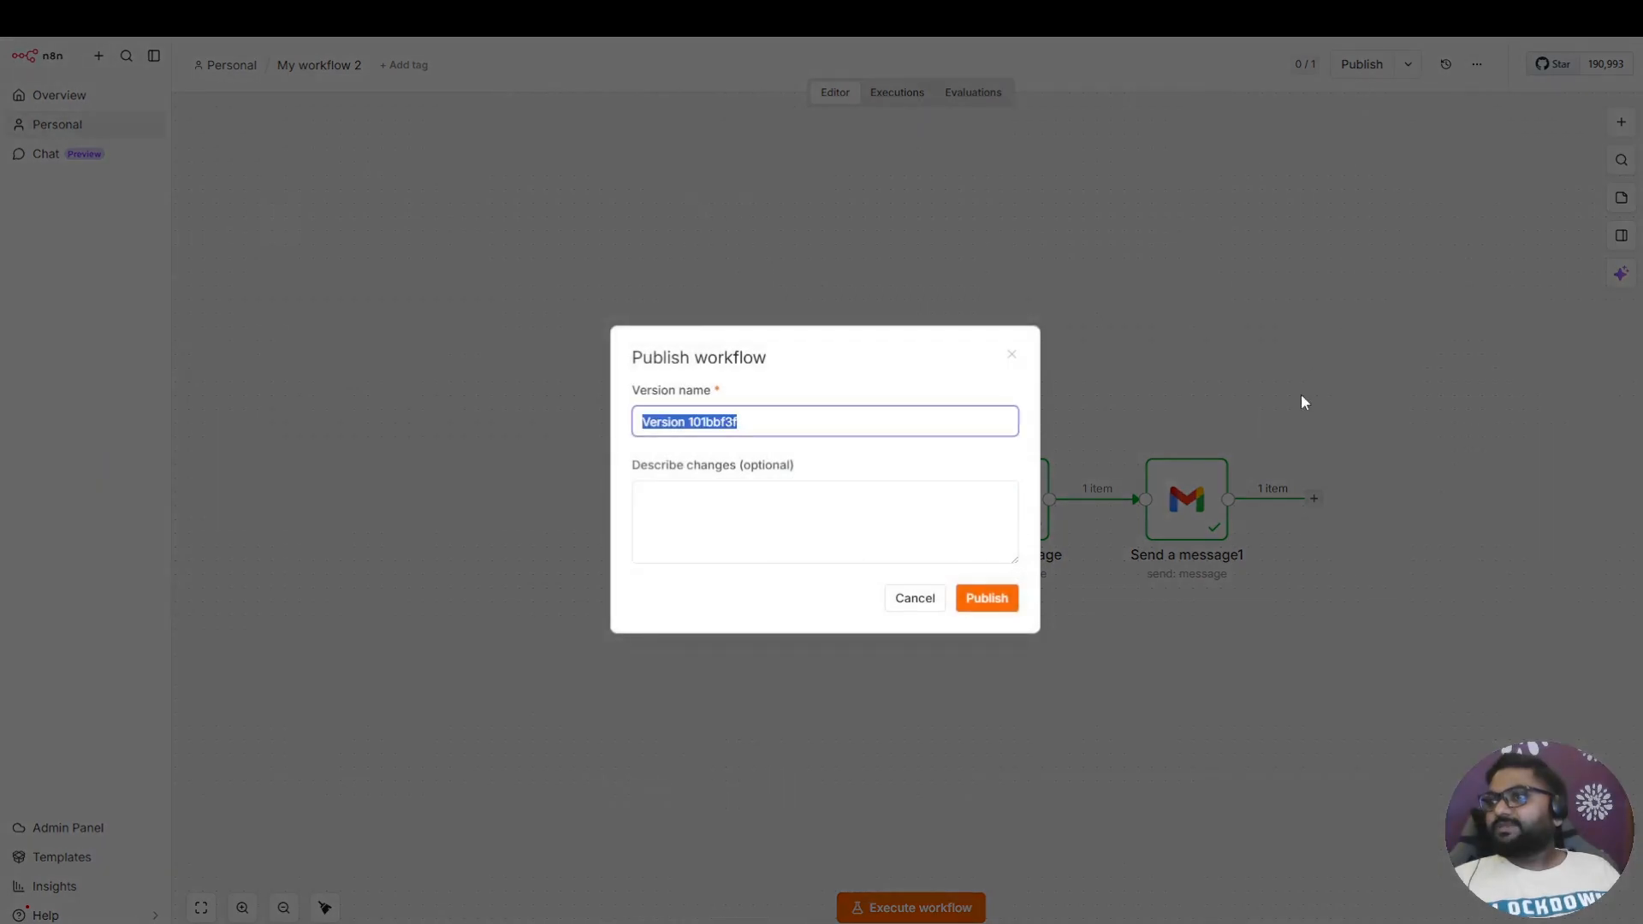
left_click(989, 602)
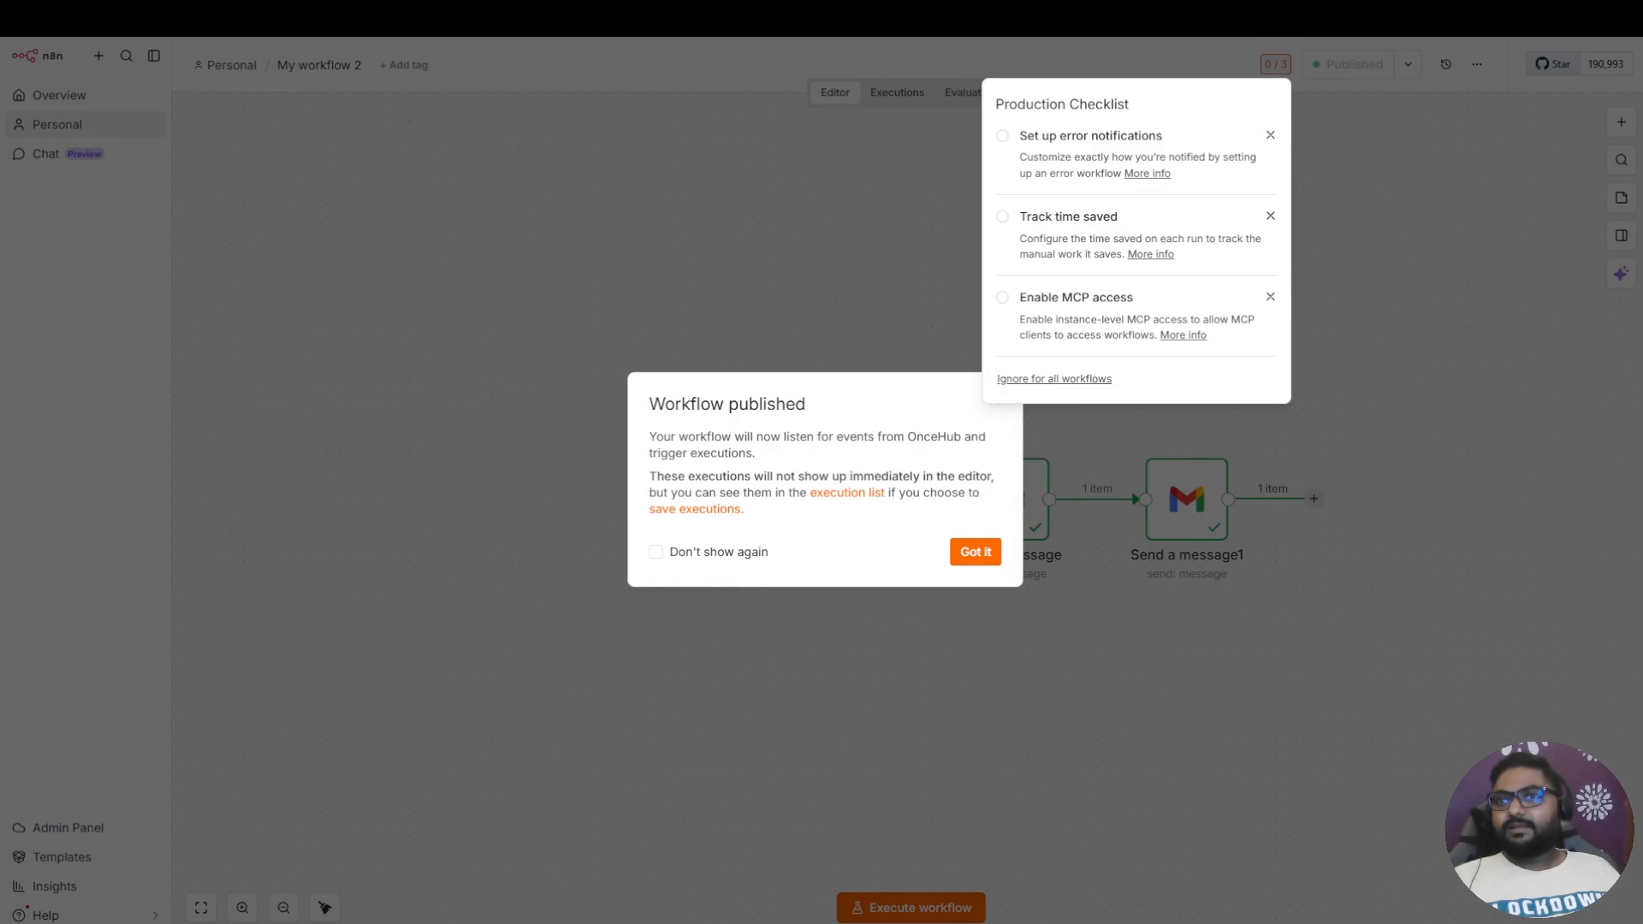
left_click(1270, 135)
left_click(1270, 219)
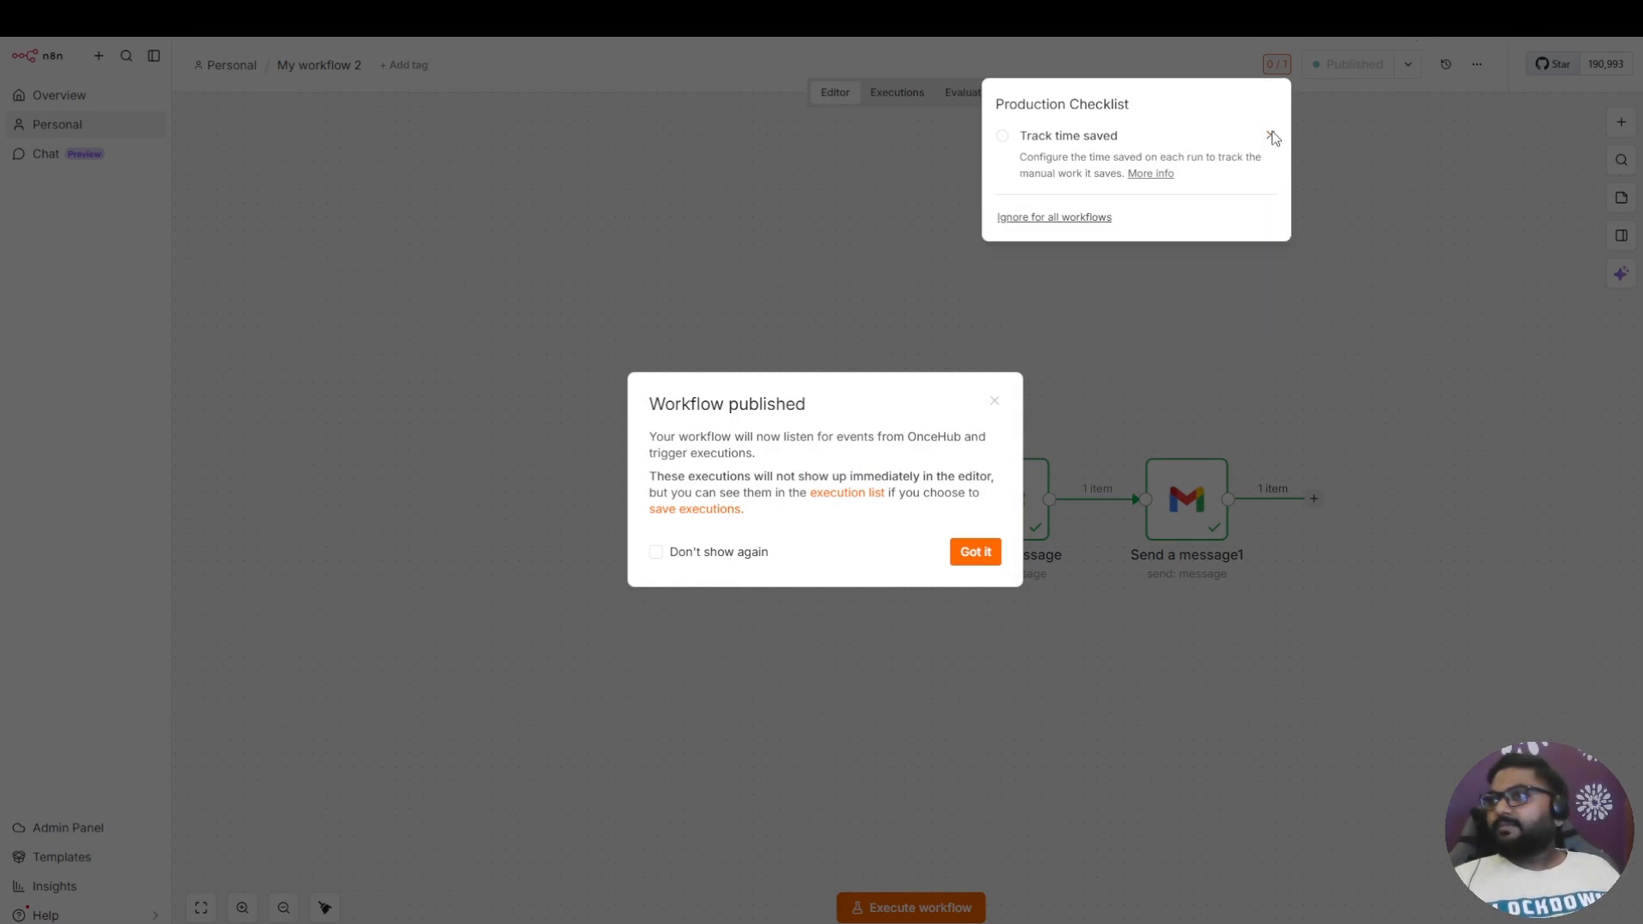
left_click(1270, 135)
left_click(974, 551)
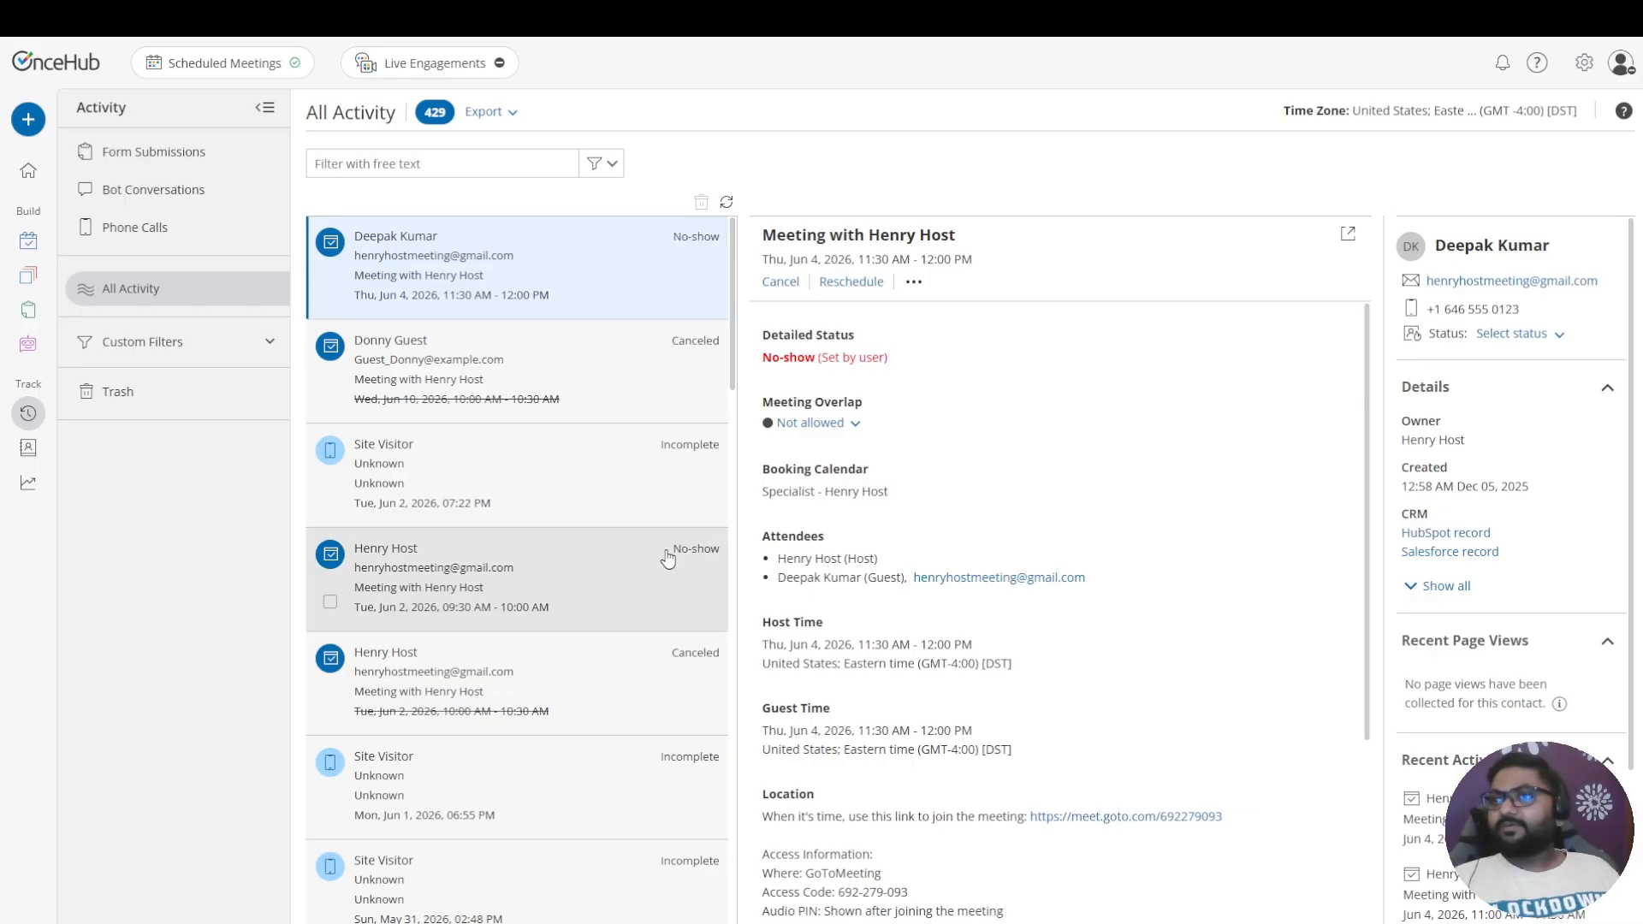
Switch to OnceHub and open the account's APIs & Webhooks integration page to view its webhooks
left_click(1584, 62)
left_click(1483, 248)
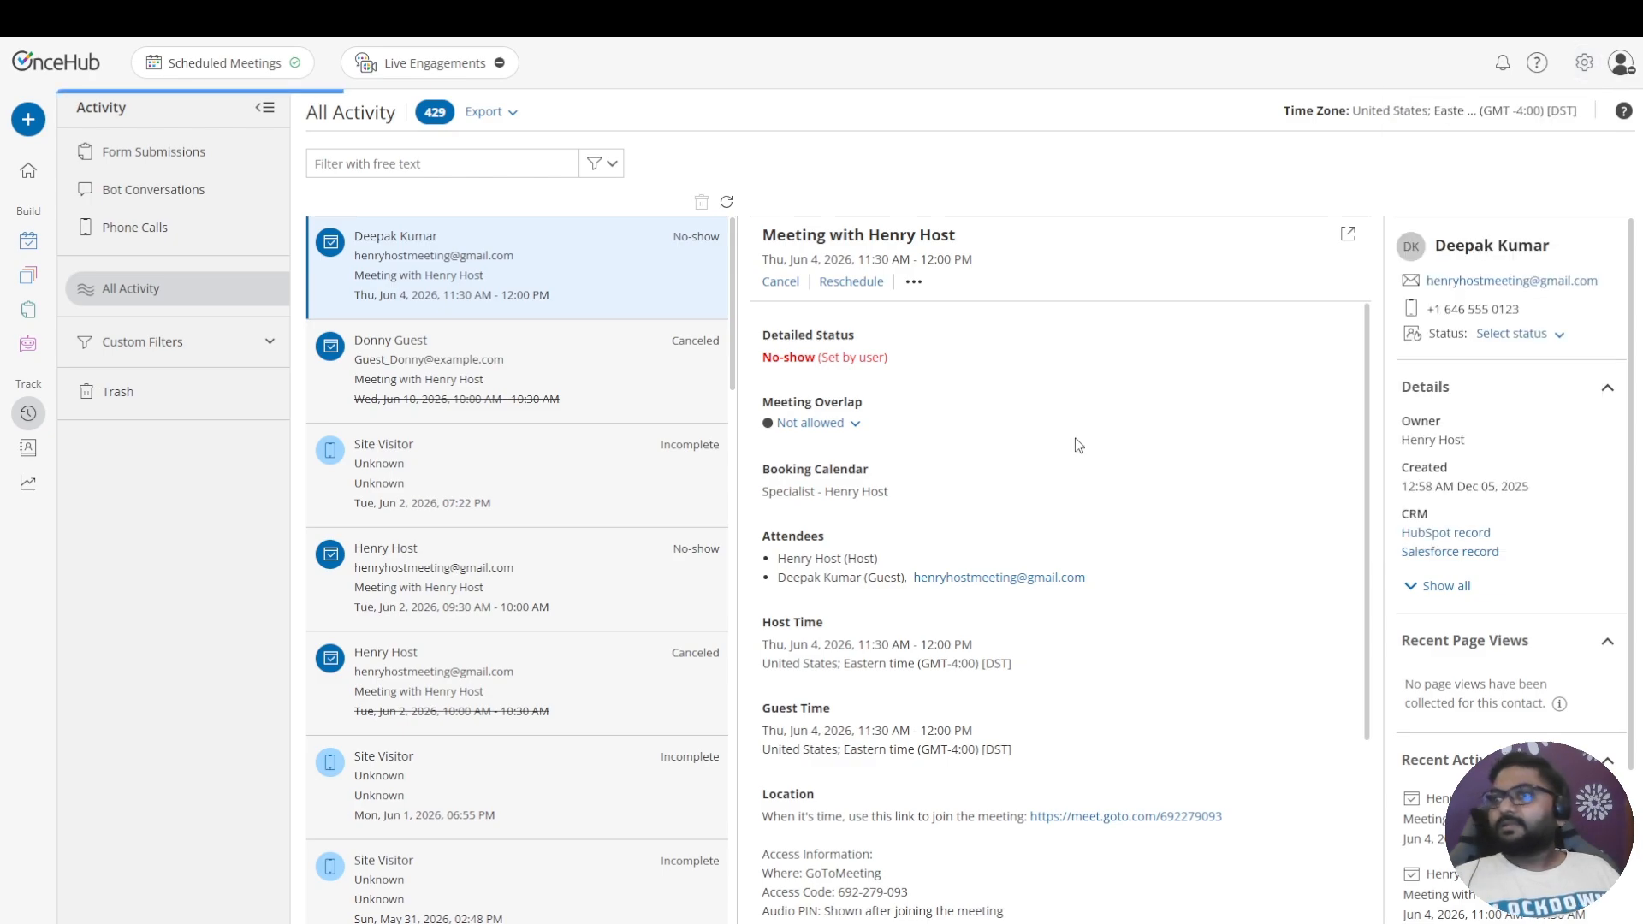
left_click(976, 393)
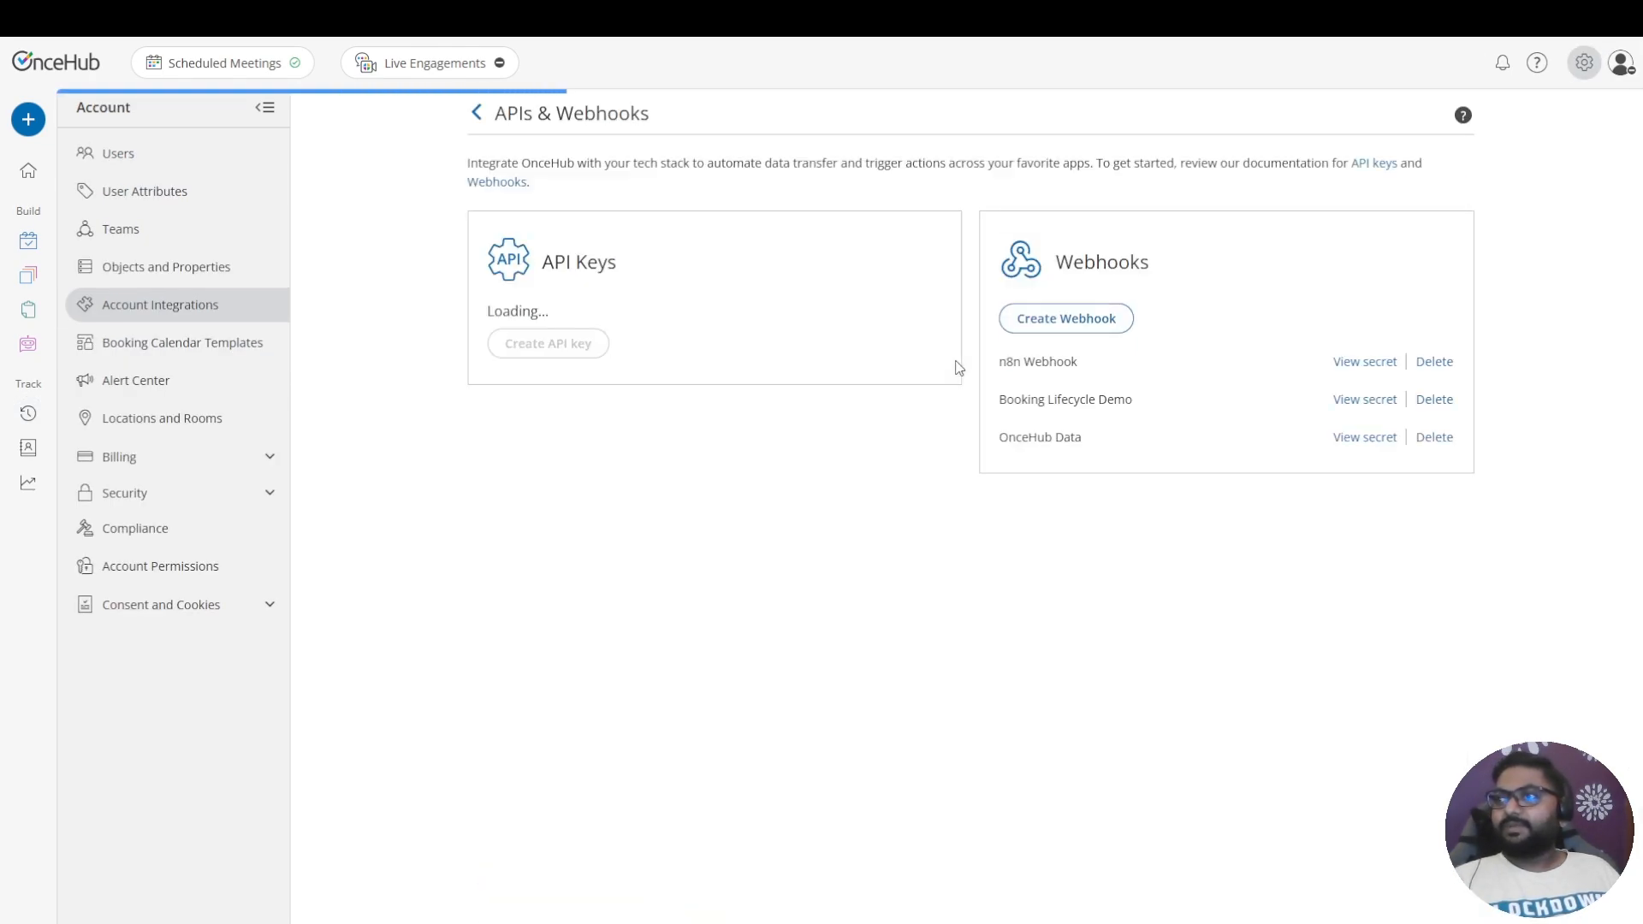